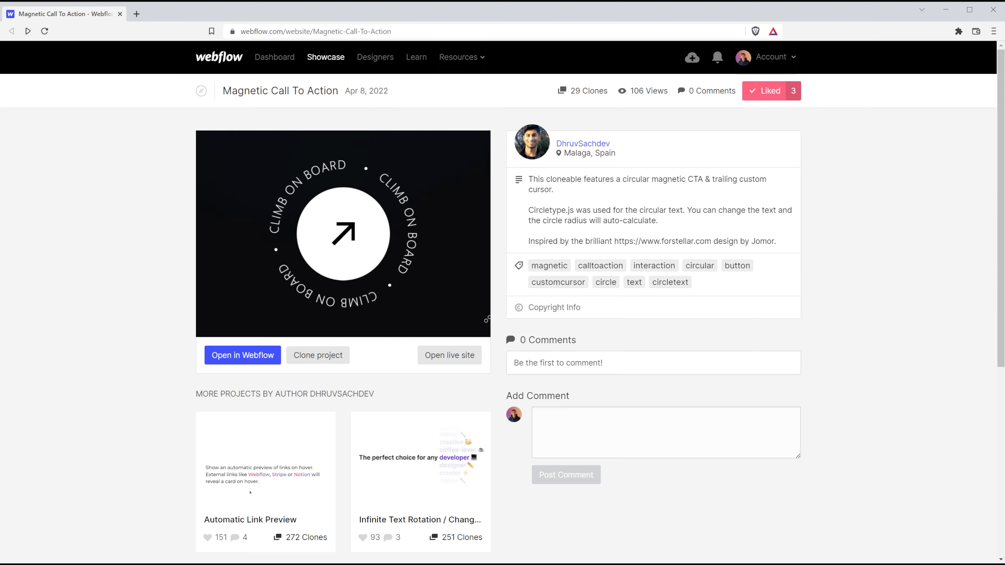
# Open the Magnetic Call To Action live site, circular-cta.webflow.io, in a new tab.
pyautogui.click(428, 362)
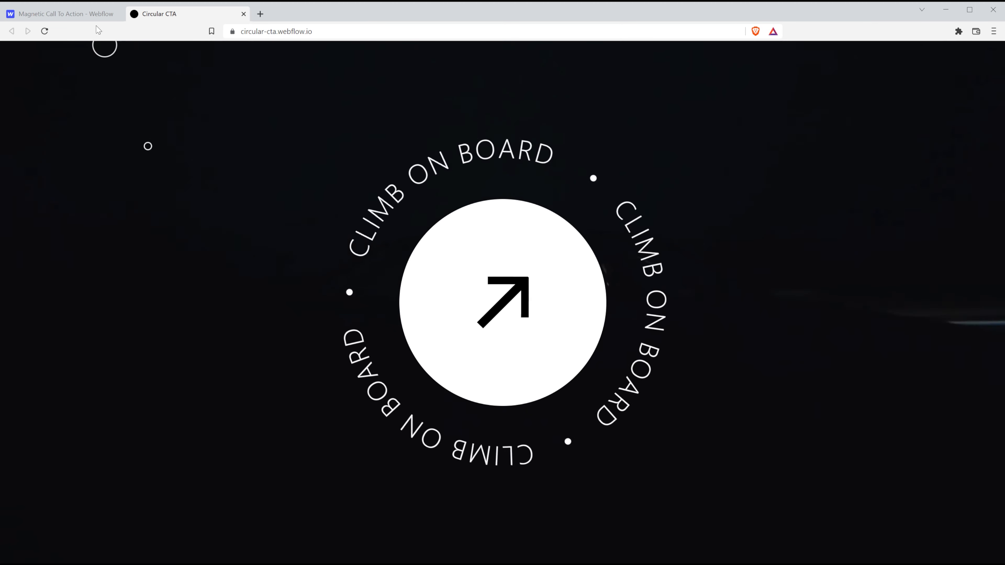
# Compare the showcase description's Circletype.js mention with the Circular CTA live site, then return to the showcase.
pyautogui.click(68, 18)
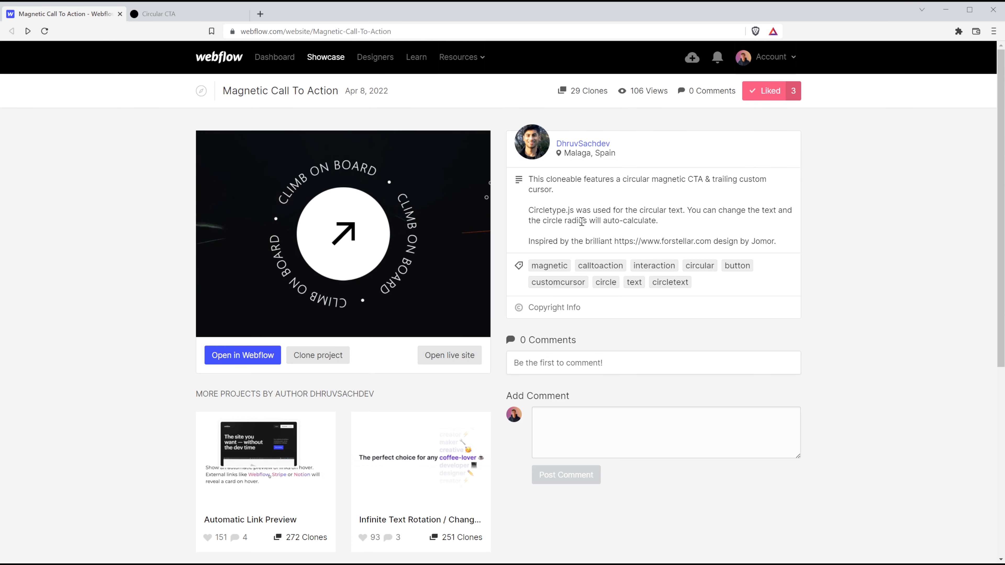
pyautogui.moveTo(573, 210); pyautogui.dragTo(519, 210)
pyautogui.click(158, 14)
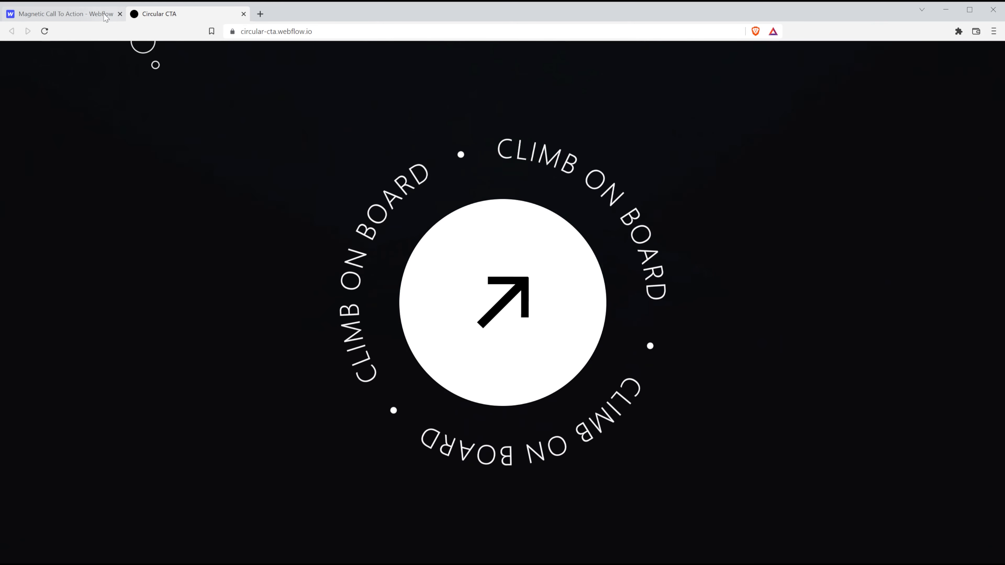
pyautogui.click(67, 13)
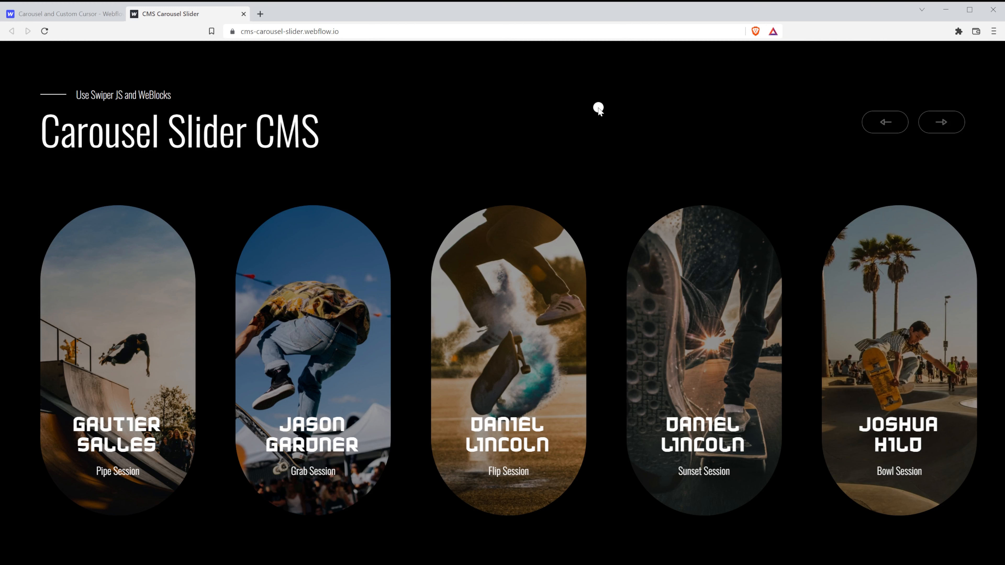
# Drag the Carousel Slider cards back and forth to try its custom cursor, then return to the showcase.
pyautogui.moveTo(851, 345); pyautogui.dragTo(940, 355)
pyautogui.moveTo(516, 339); pyautogui.dragTo(745, 344)
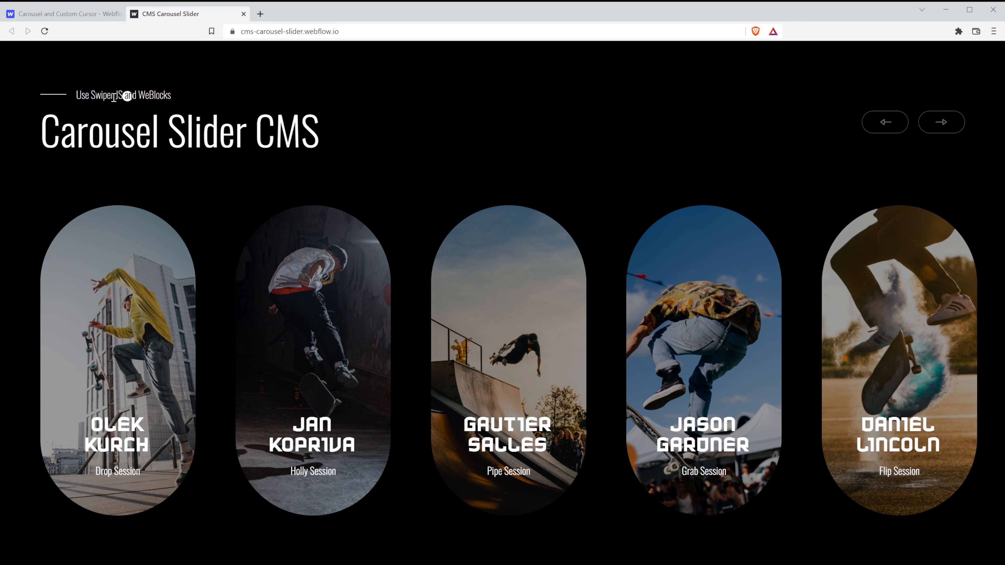
pyautogui.moveTo(91, 93); pyautogui.dragTo(124, 95)
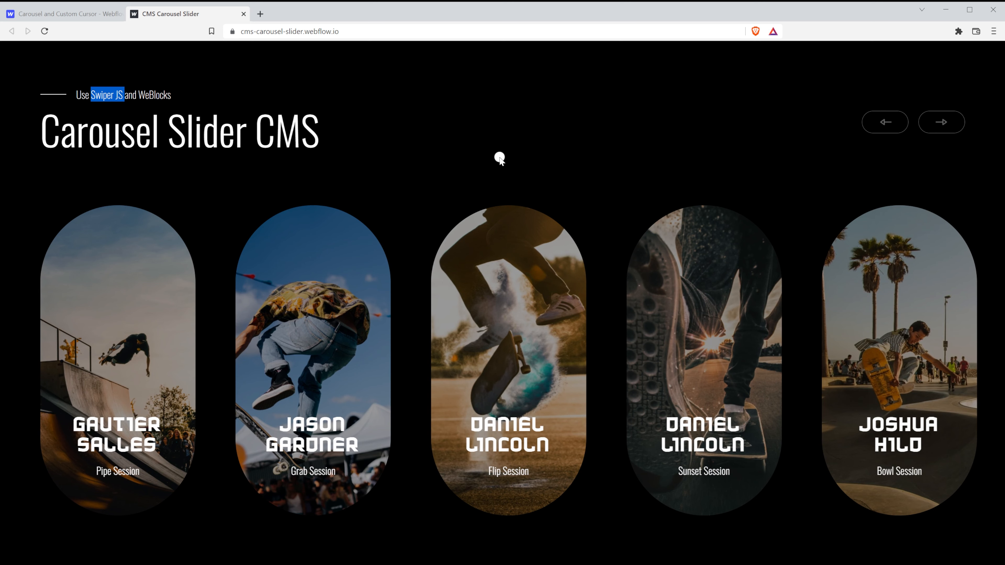
pyautogui.moveTo(358, 299); pyautogui.dragTo(635, 320)
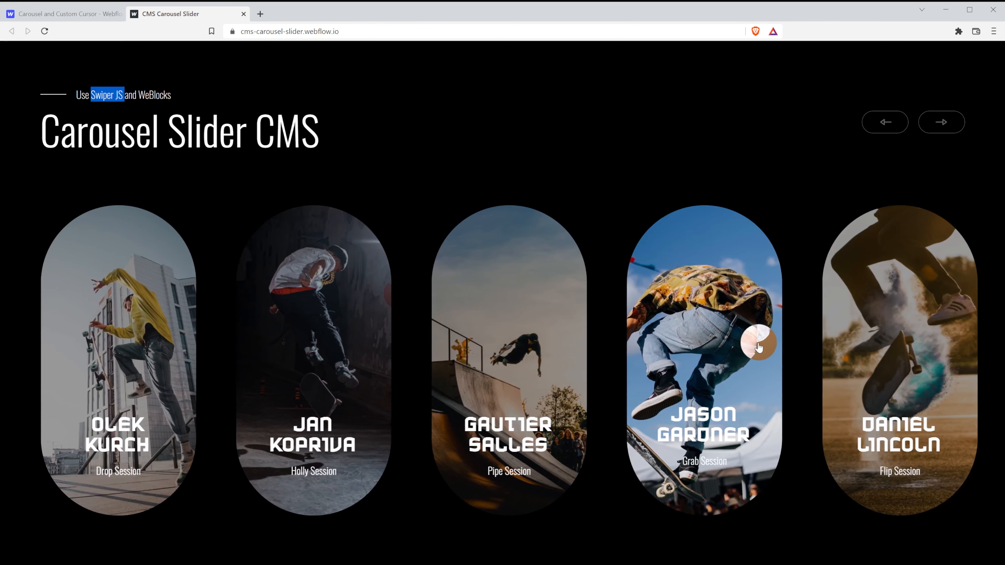
pyautogui.moveTo(866, 350); pyautogui.dragTo(562, 355)
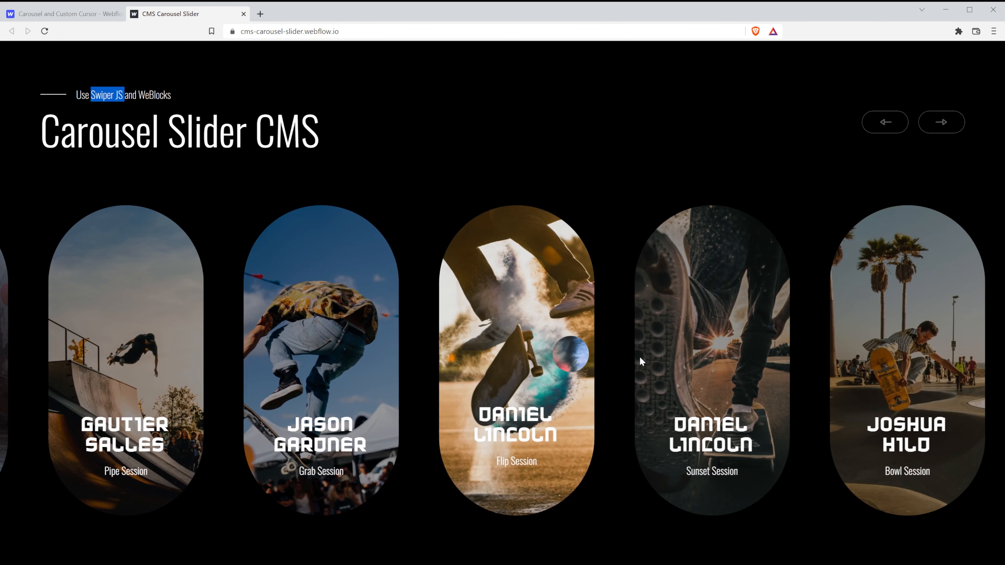
pyautogui.moveTo(833, 362); pyautogui.dragTo(560, 369)
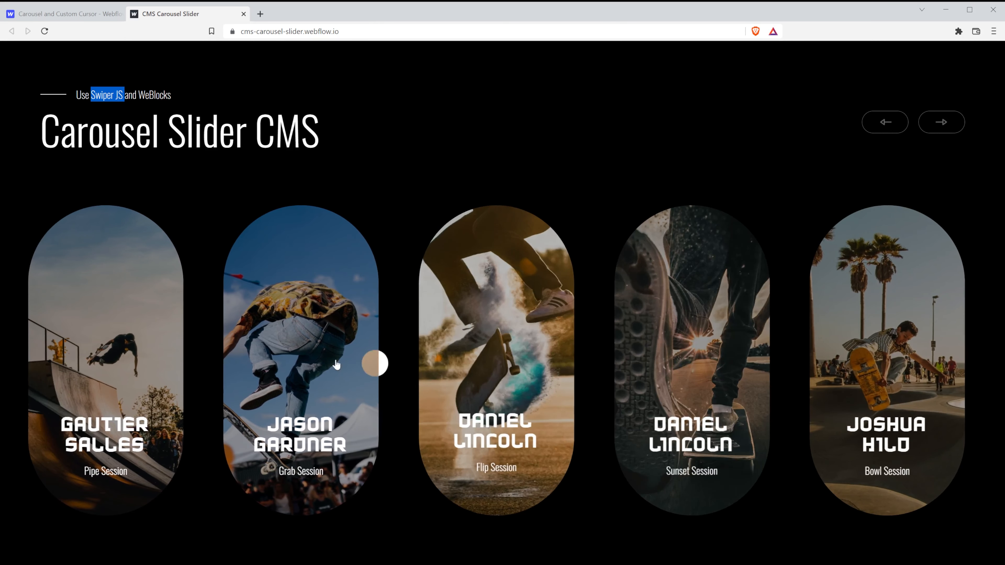
pyautogui.moveTo(336, 363); pyautogui.dragTo(585, 340)
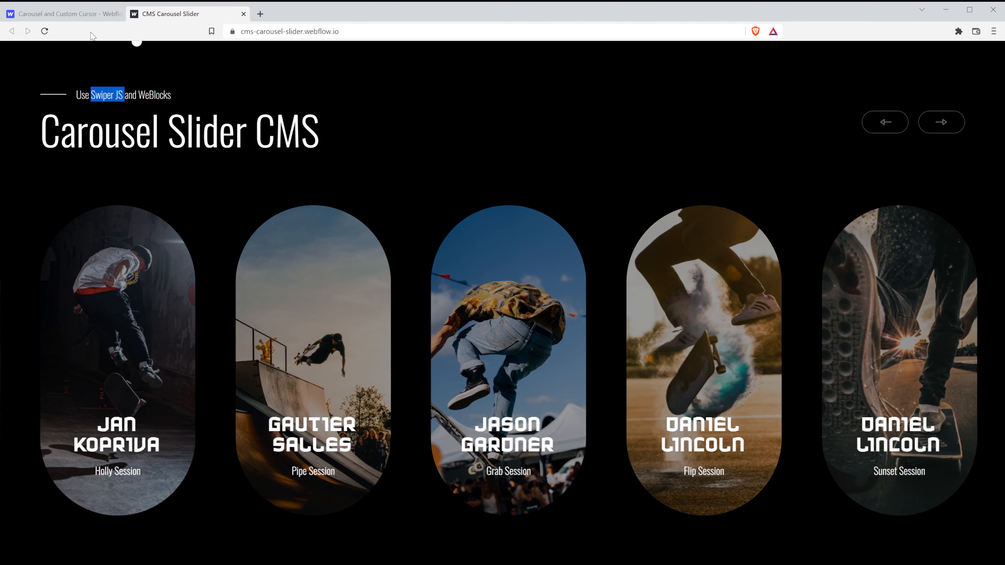
pyautogui.click(67, 14)
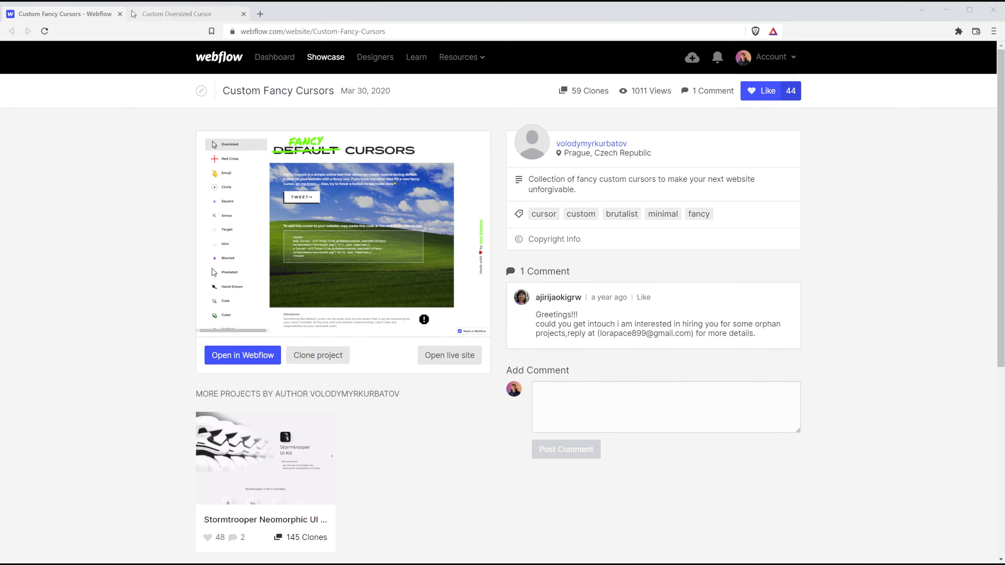
# Open the Custom Oversized Cursor demo, select its cursor code, and preview the Emoji and Square cursors.
pyautogui.click(168, 14)
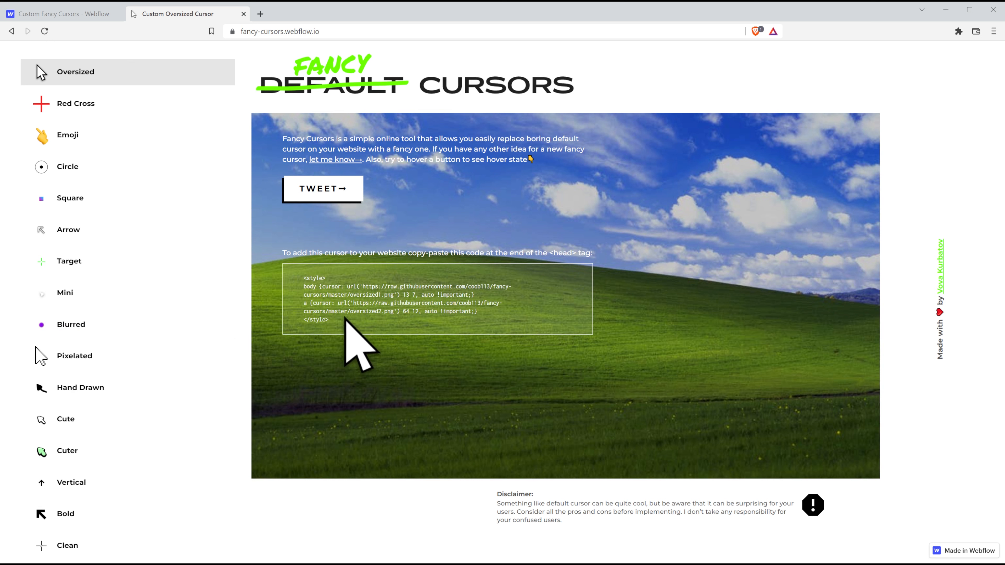
pyautogui.moveTo(344, 325); pyautogui.dragTo(305, 285)
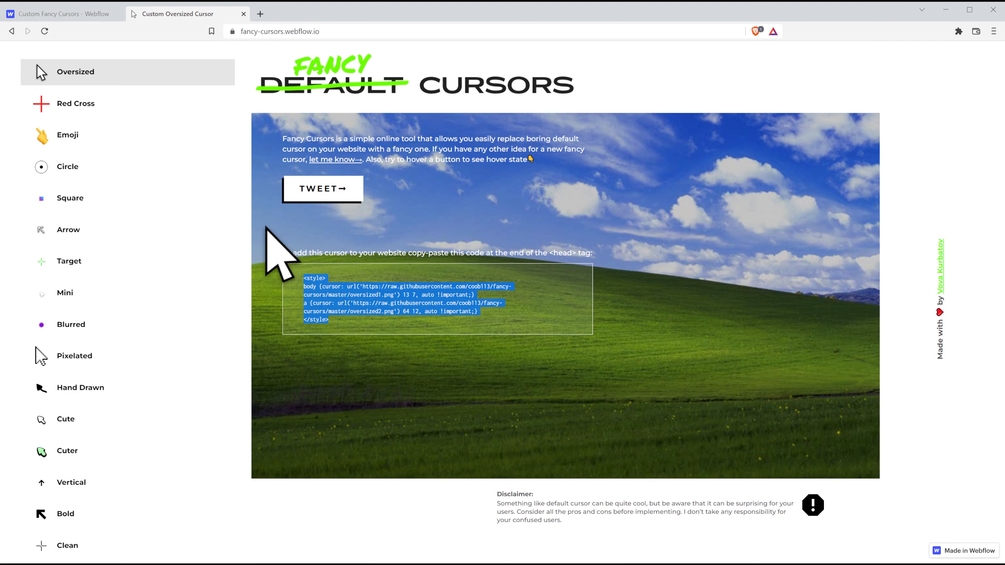
pyautogui.click(119, 135)
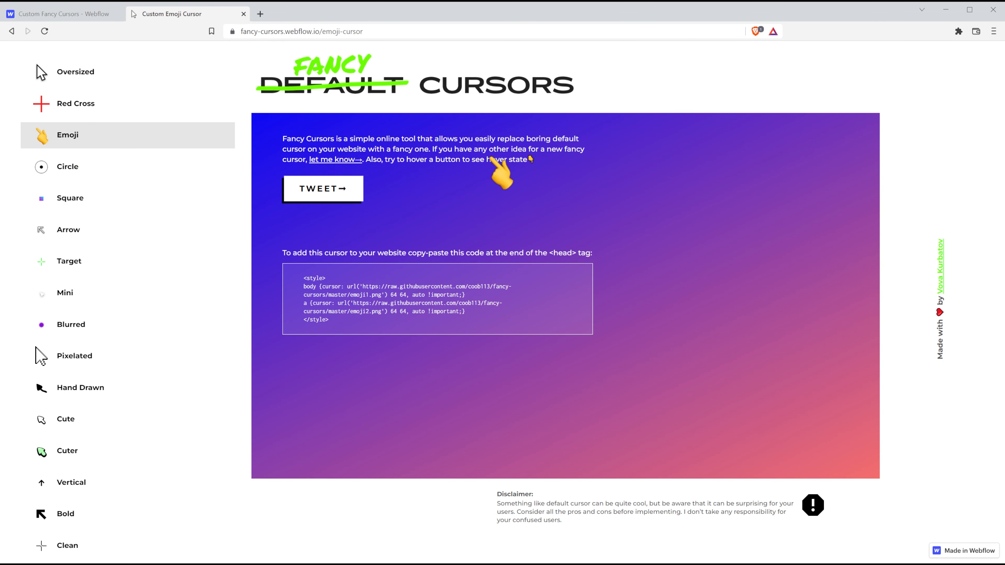
pyautogui.click(119, 198)
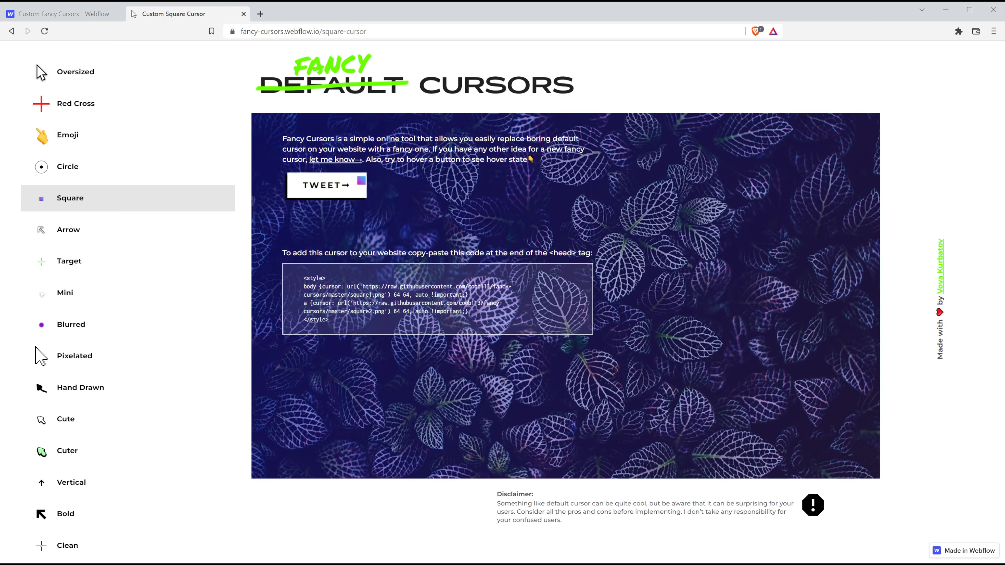
# Preview the Cuter cursor style, then like the Custom Fancy Cursors showcase project.
pyautogui.scroll(-1, 90, 358)
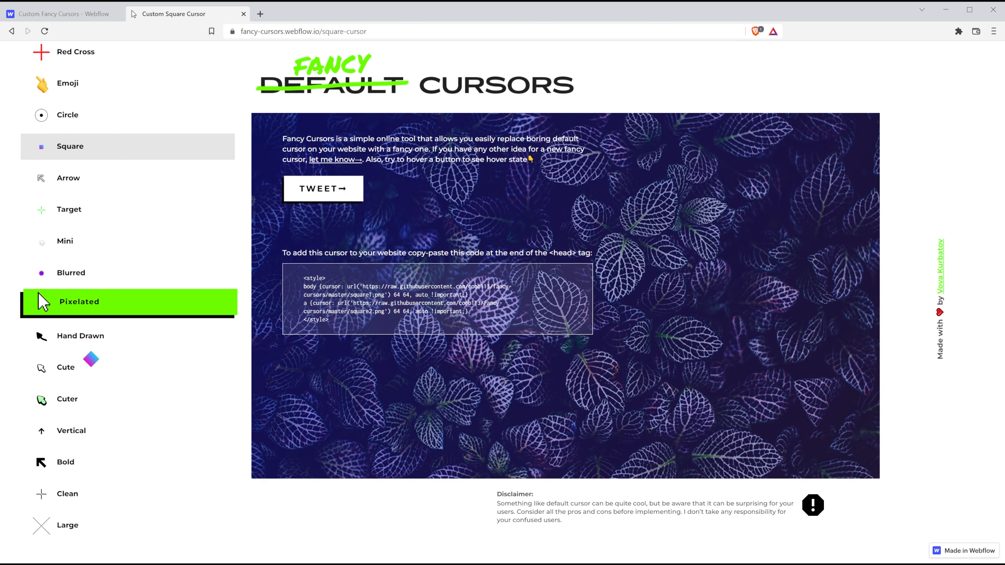
pyautogui.click(78, 398)
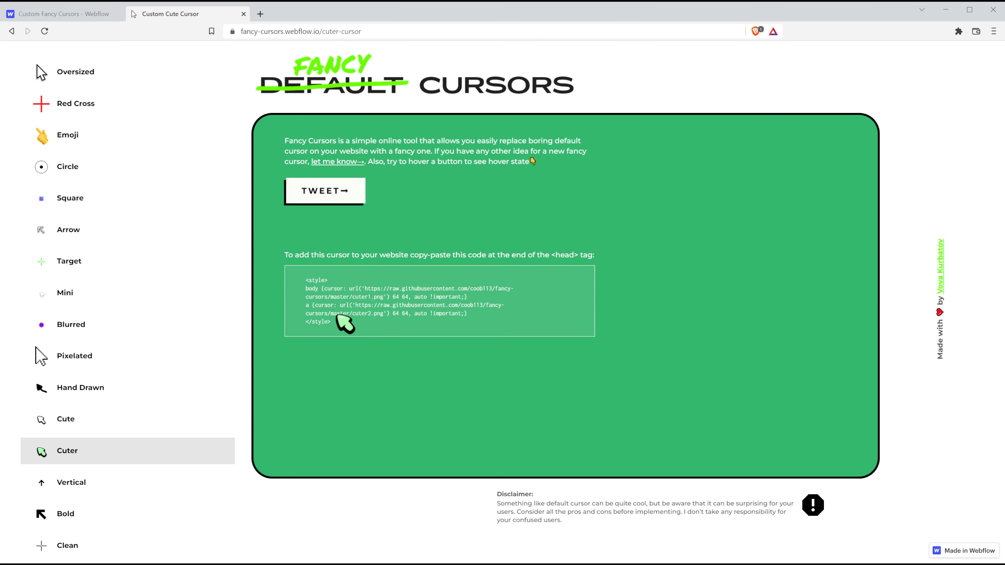
pyautogui.click(87, 20)
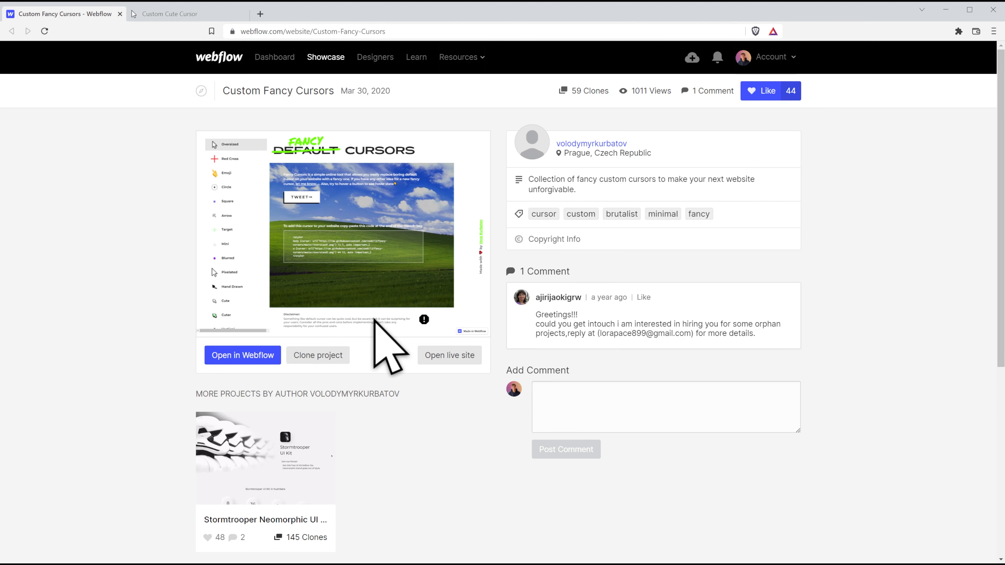
pyautogui.click(757, 95)
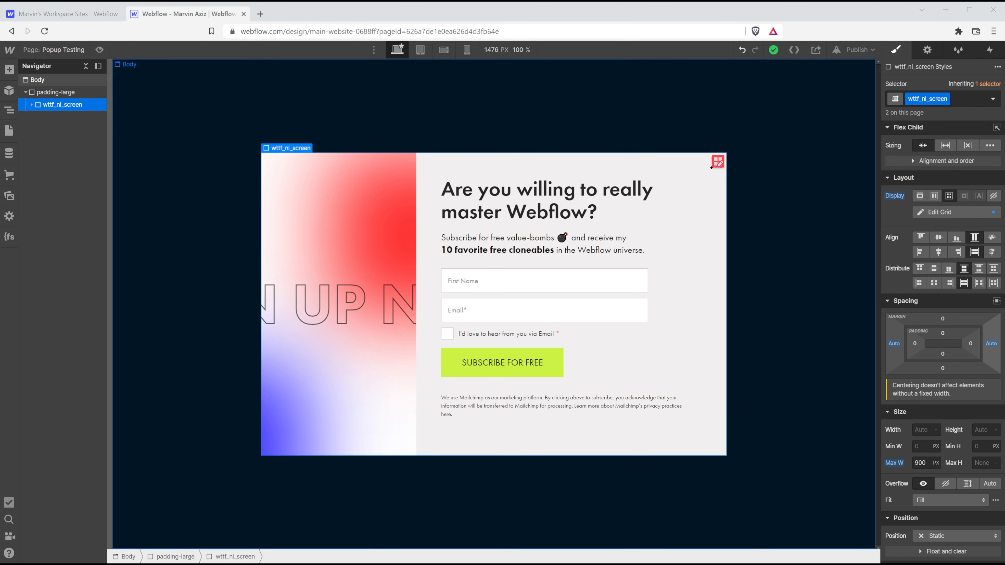
# Keep the padding-large section's Effects cursor set to none.
pyautogui.click(67, 90)
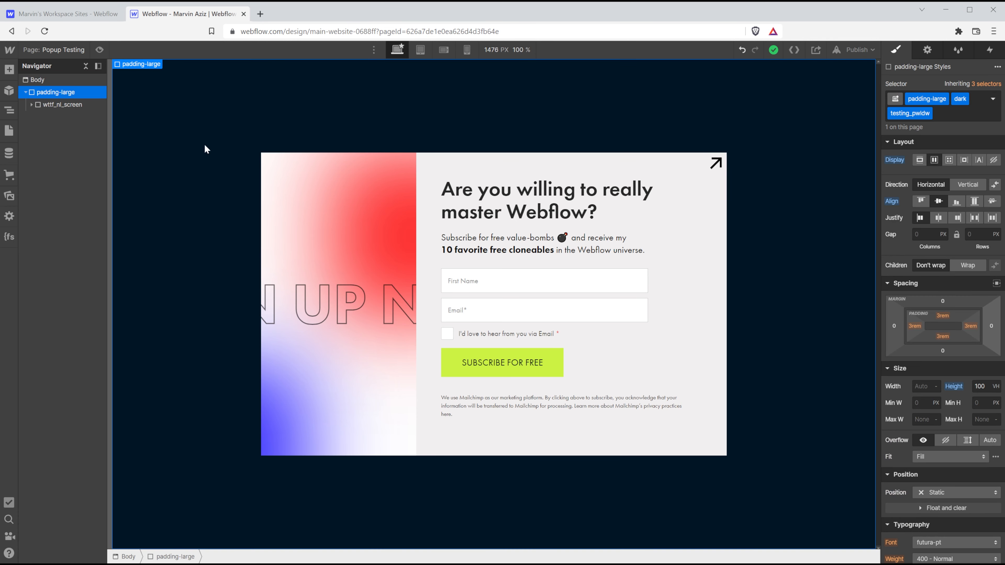
pyautogui.scroll(-15, 967, 356)
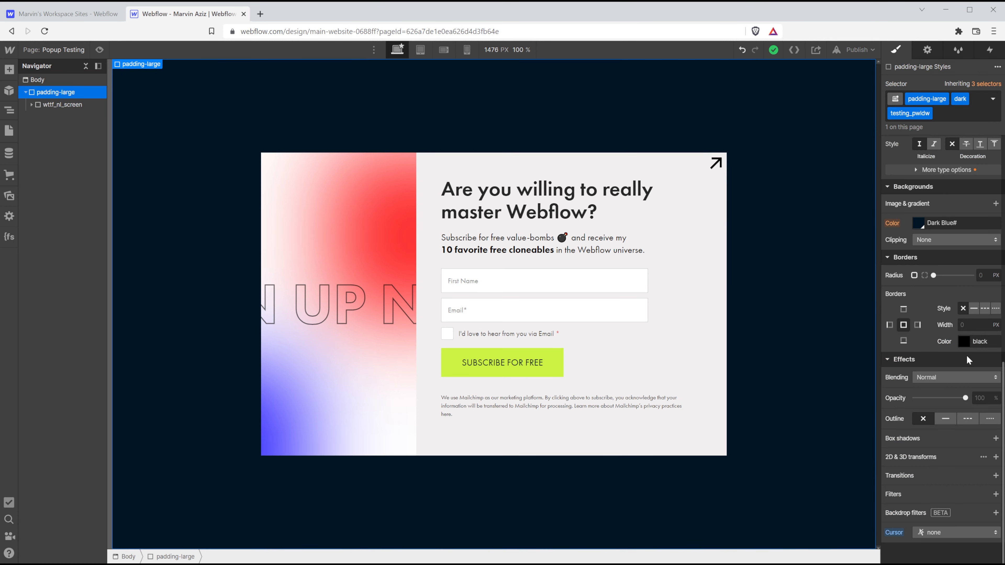
pyautogui.click(930, 533)
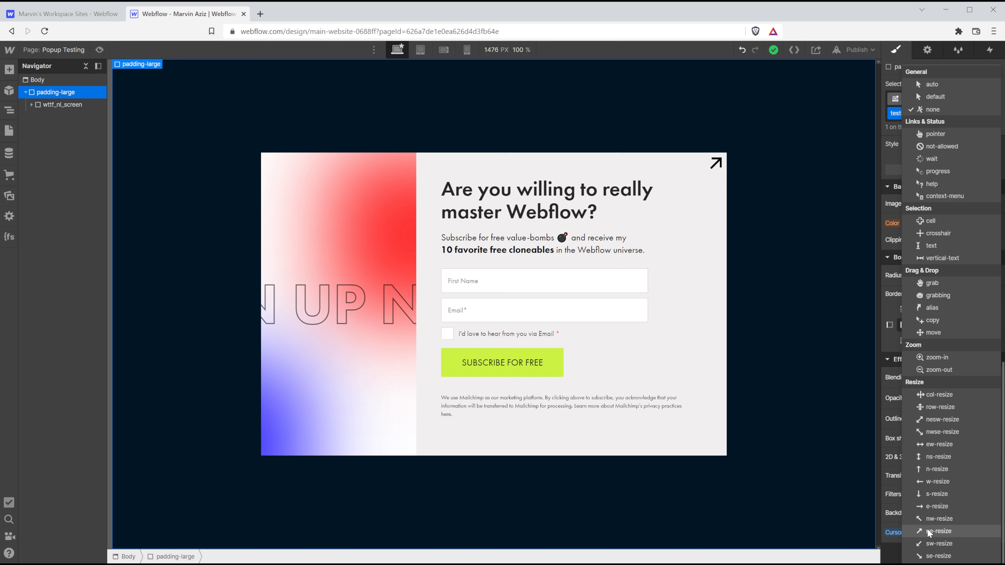
pyautogui.click(926, 112)
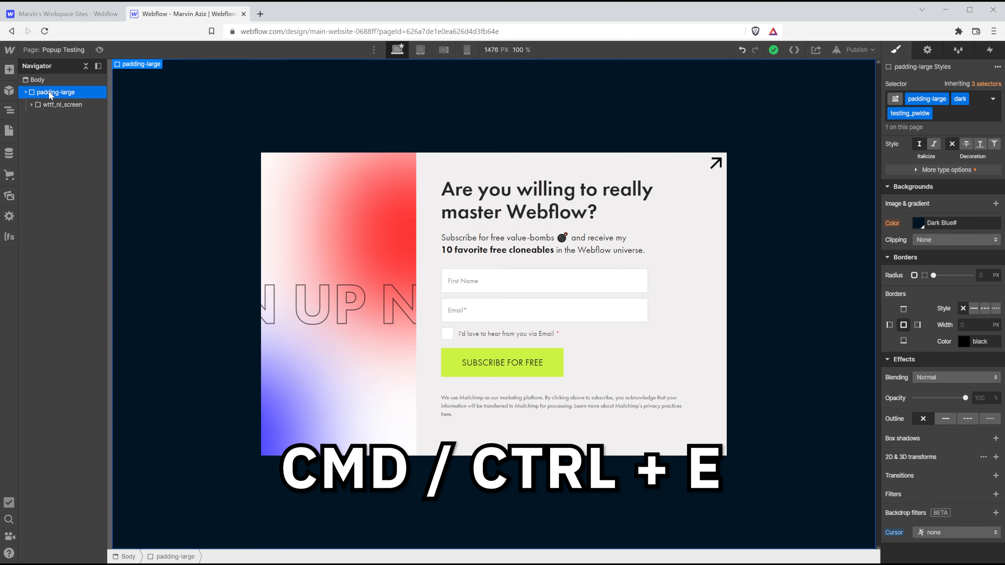
# Insert a Div Block into padding-large and give it the class cc_wrapper.
pyautogui.hotkey('ctrl', 'e')
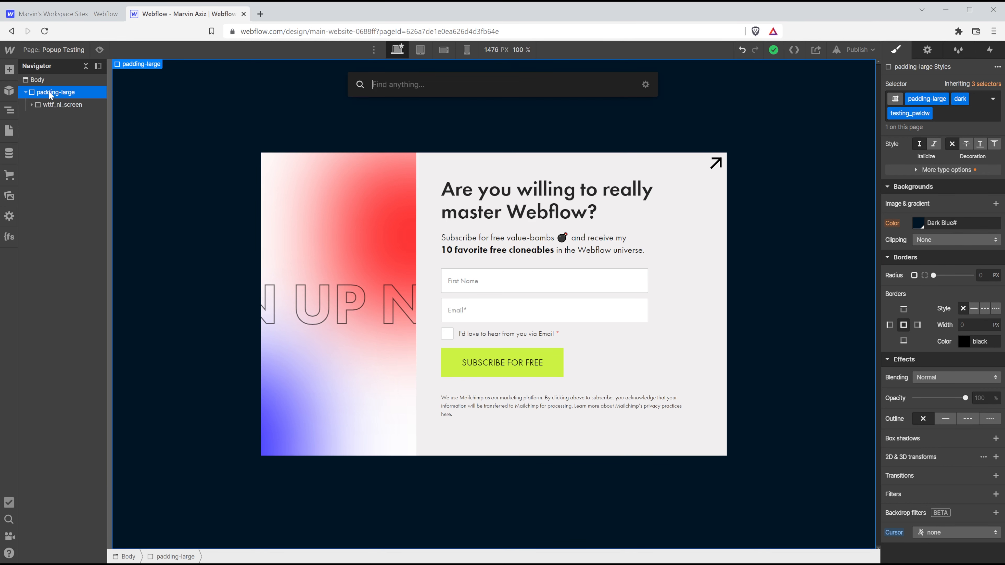
pyautogui.write('div')
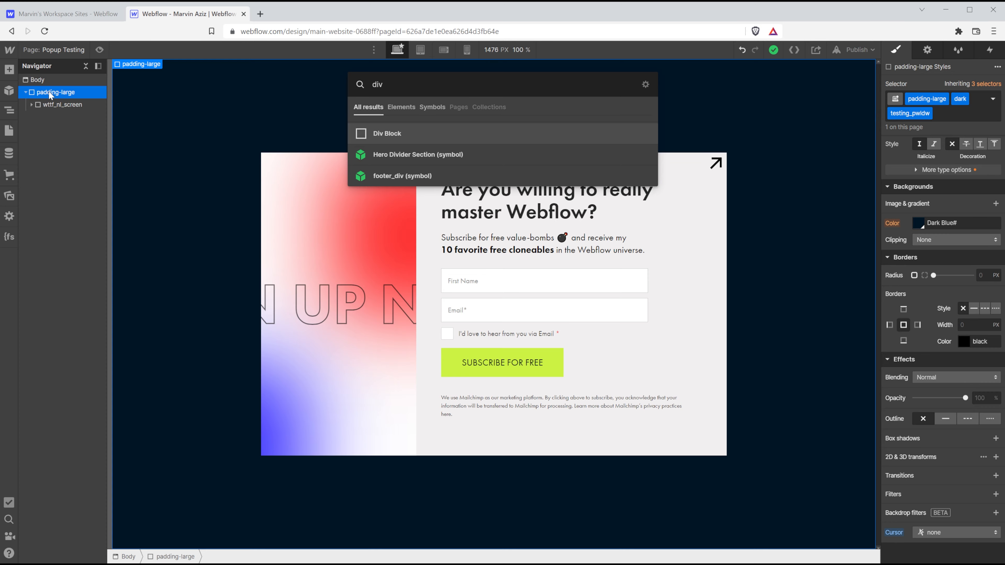
pyautogui.press('Return')
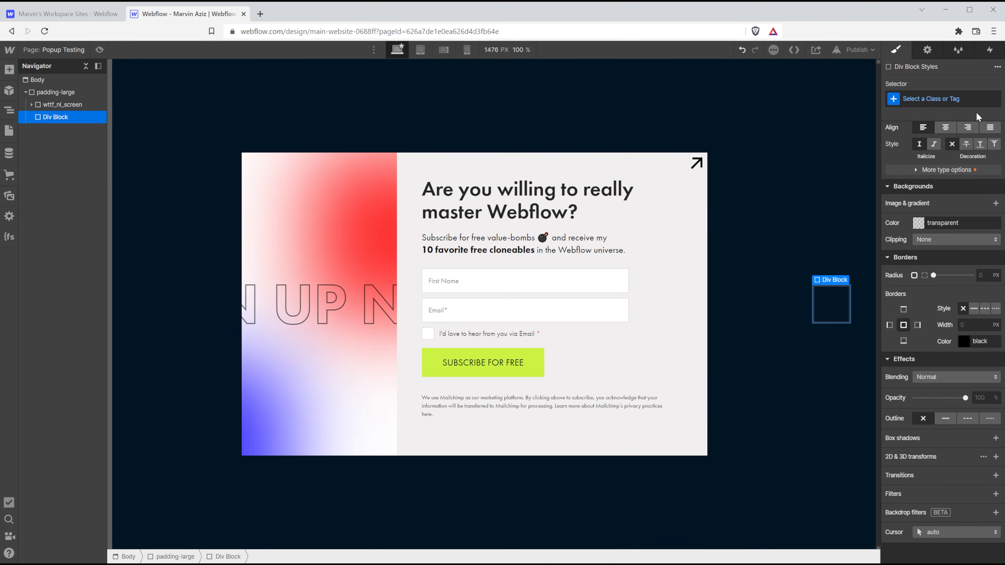
pyautogui.click(968, 101)
pyautogui.write('cc')
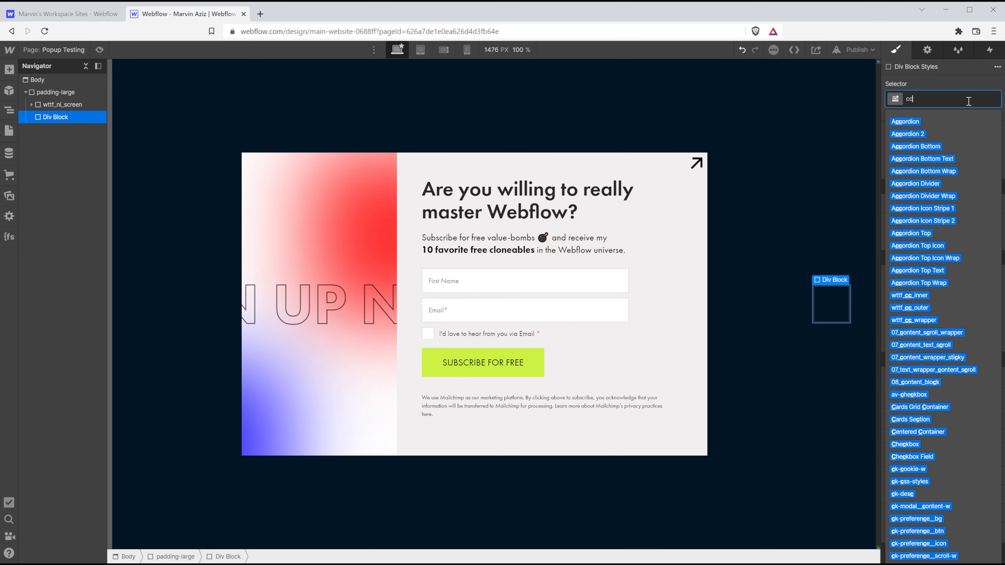
pyautogui.write('_wrapper')
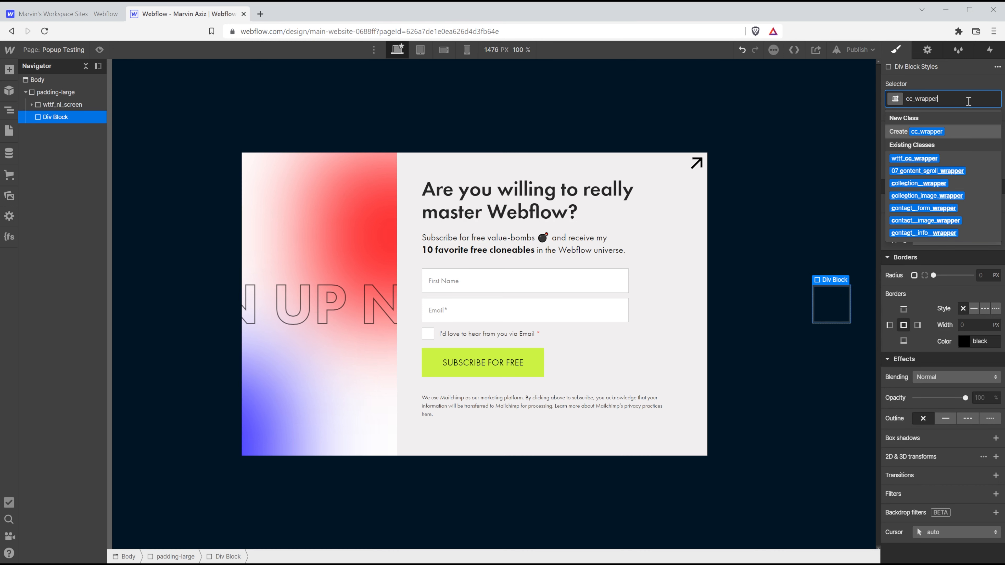
pyautogui.press('Return')
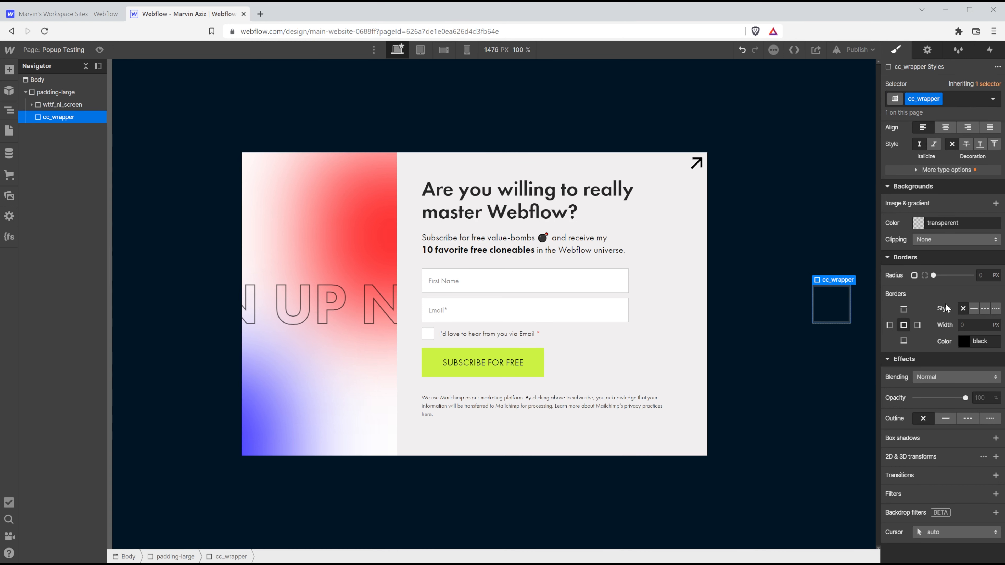
# Make cc_wrapper fixed-position, pinned across the top of the viewport.
pyautogui.scroll(10, 946, 309)
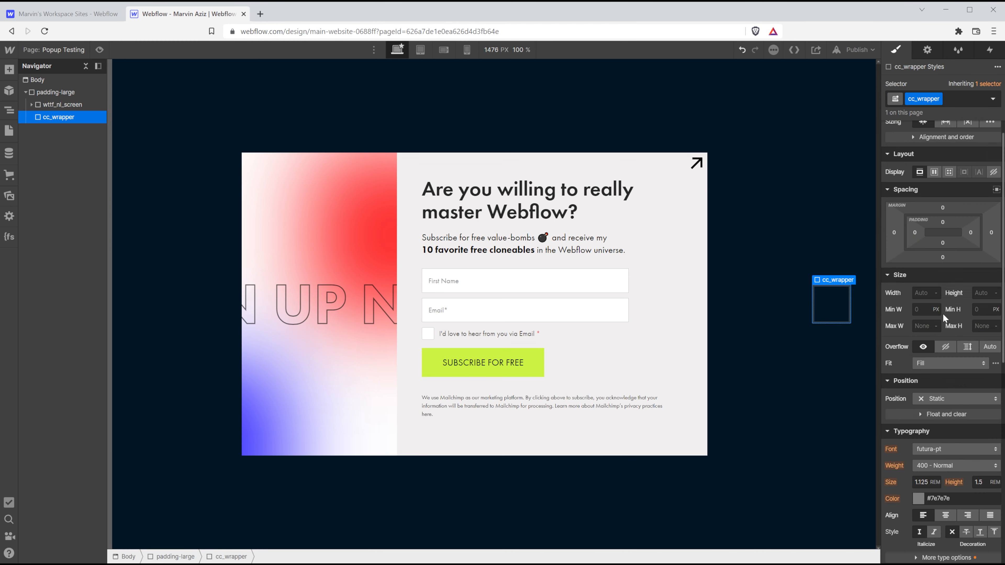
pyautogui.click(946, 400)
pyautogui.click(953, 406)
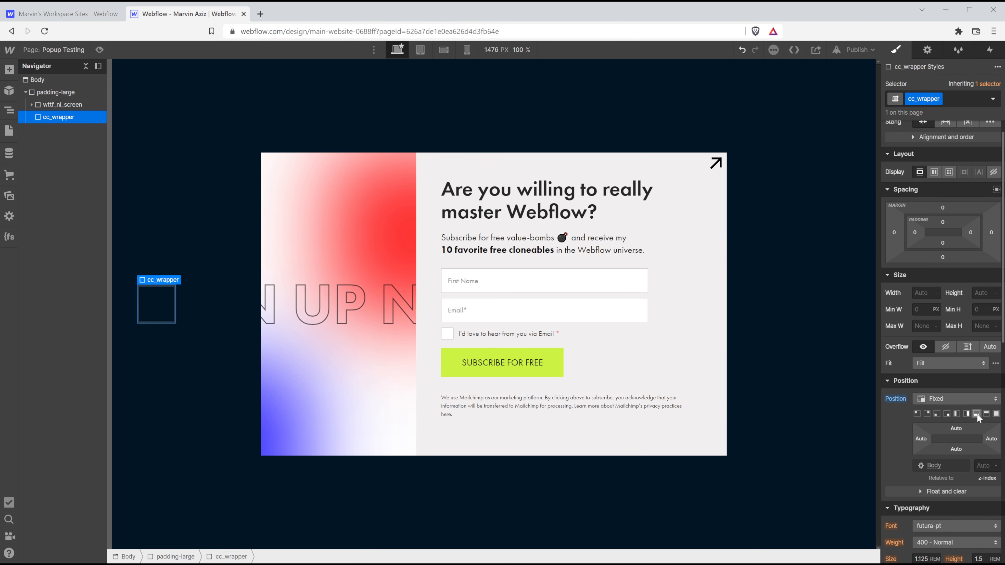
pyautogui.click(986, 413)
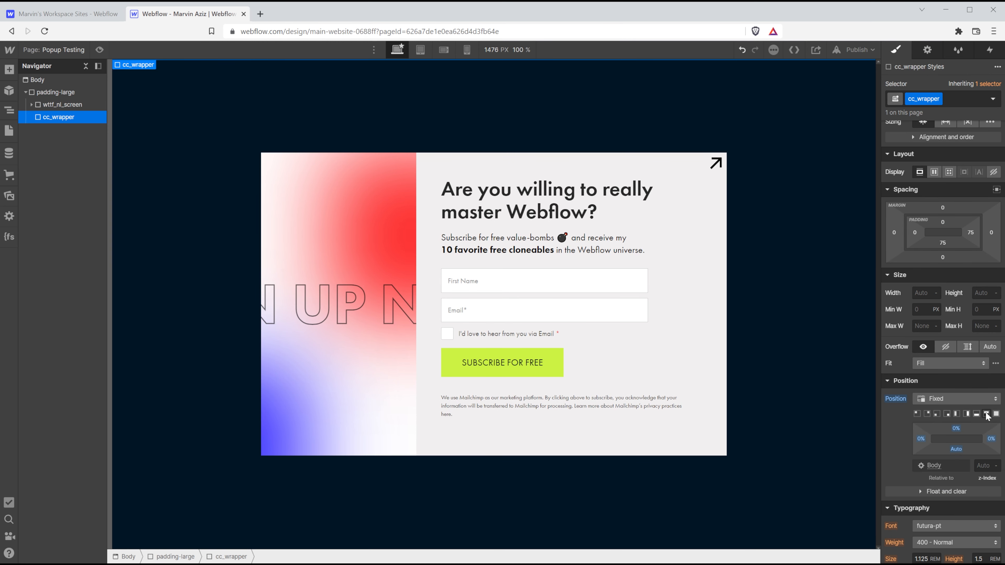
# Insert an empty Div Block inside cc_wrapper.
pyautogui.hotkey('ctrl', 'k')
pyautogui.write('div')
pyautogui.press('Return')
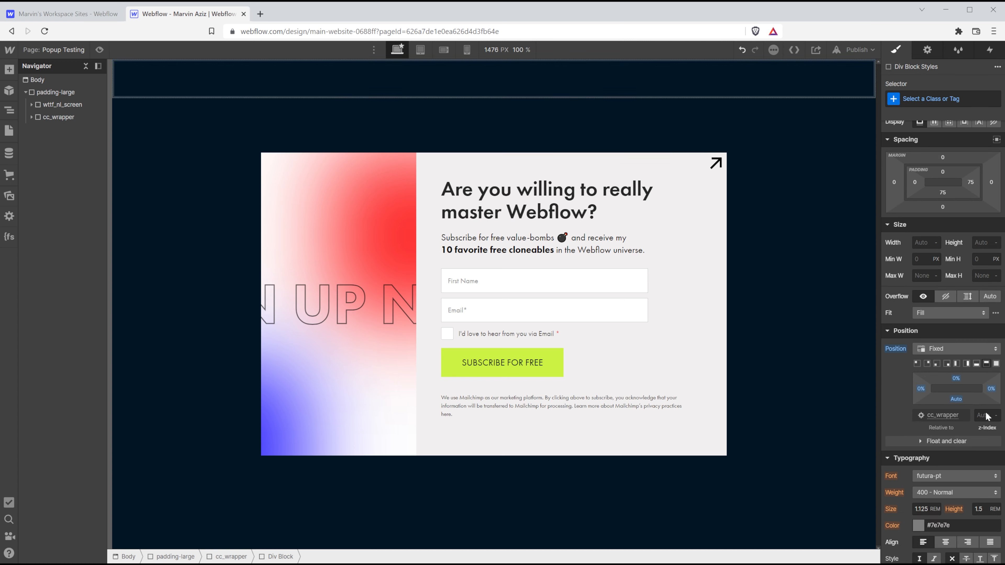
# Give the new div inside cc_wrapper the class cc_inner.
pyautogui.click(945, 104)
pyautogui.write('cc_')
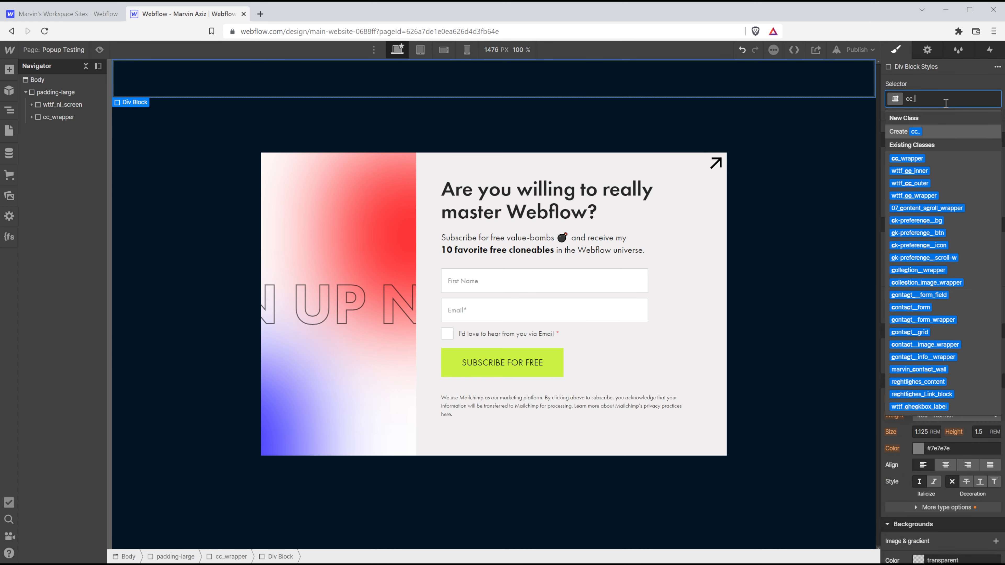
pyautogui.write('inner')
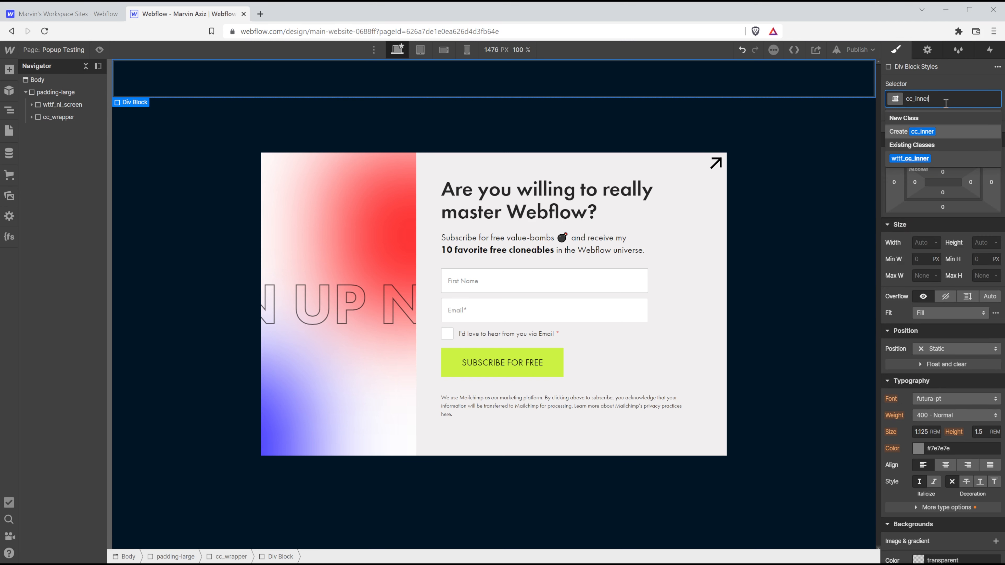
pyautogui.press('Return')
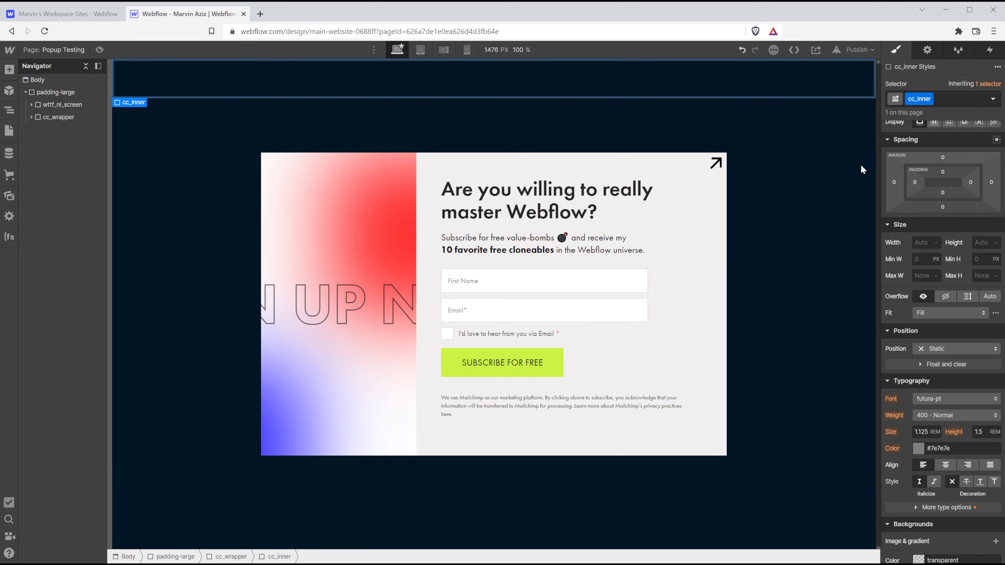
# Add a second Div Block to cc_wrapper with the class cc_outer.
pyautogui.click(50, 115)
pyautogui.hotkey('ctrl', 'e')
pyautogui.write('div')
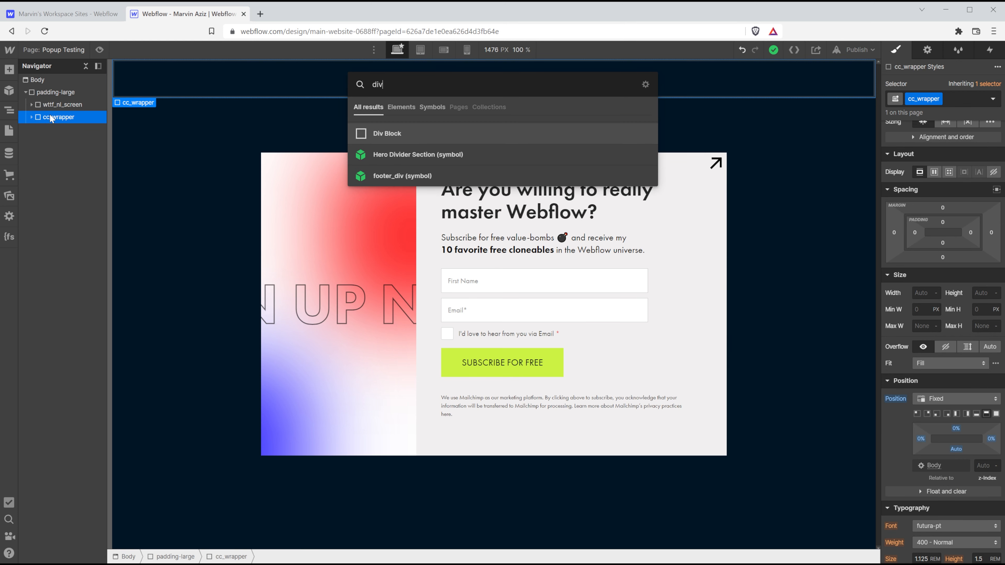
pyautogui.press('Return')
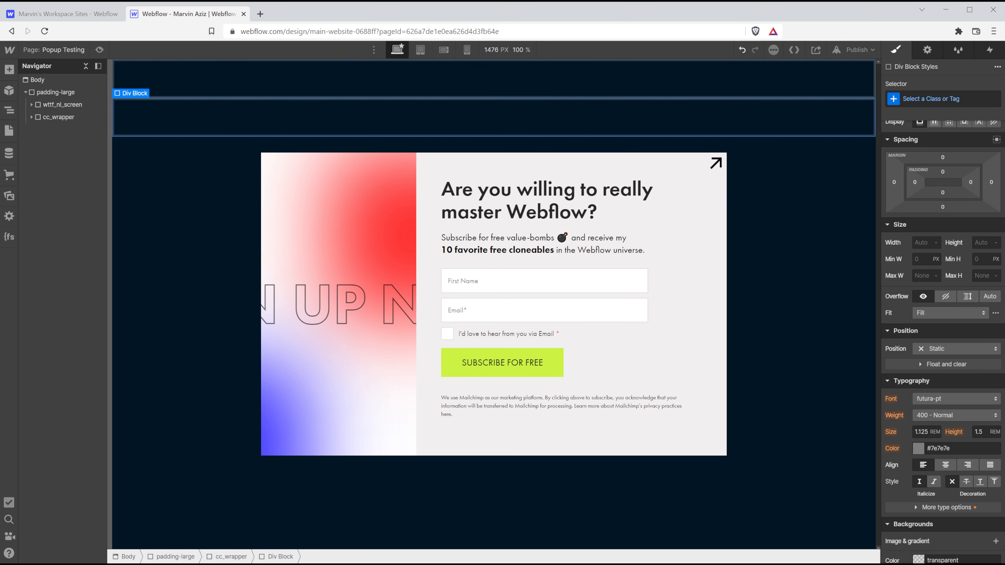
pyautogui.click(953, 102)
pyautogui.write('cc_')
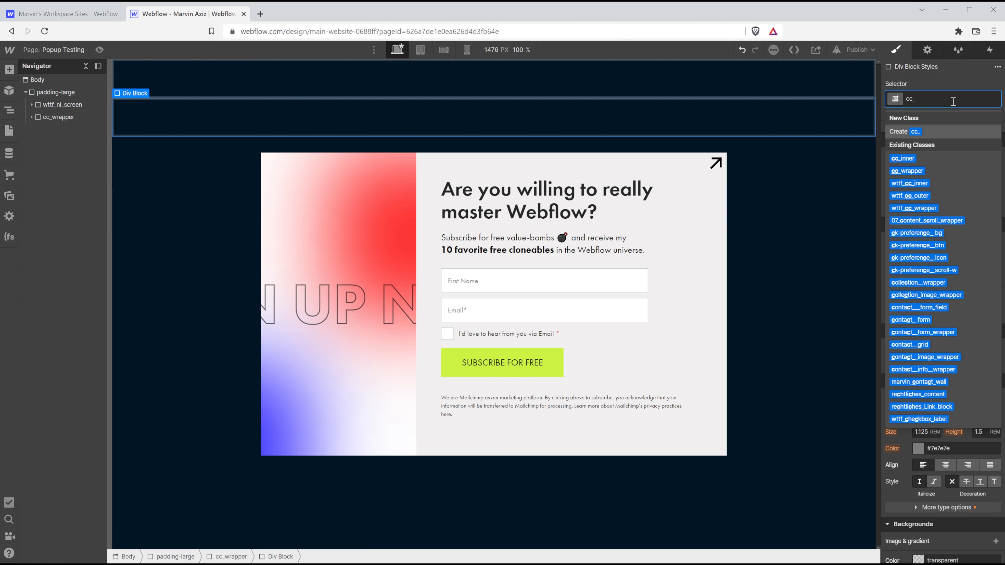
pyautogui.write('outer')
pyautogui.press('Return')
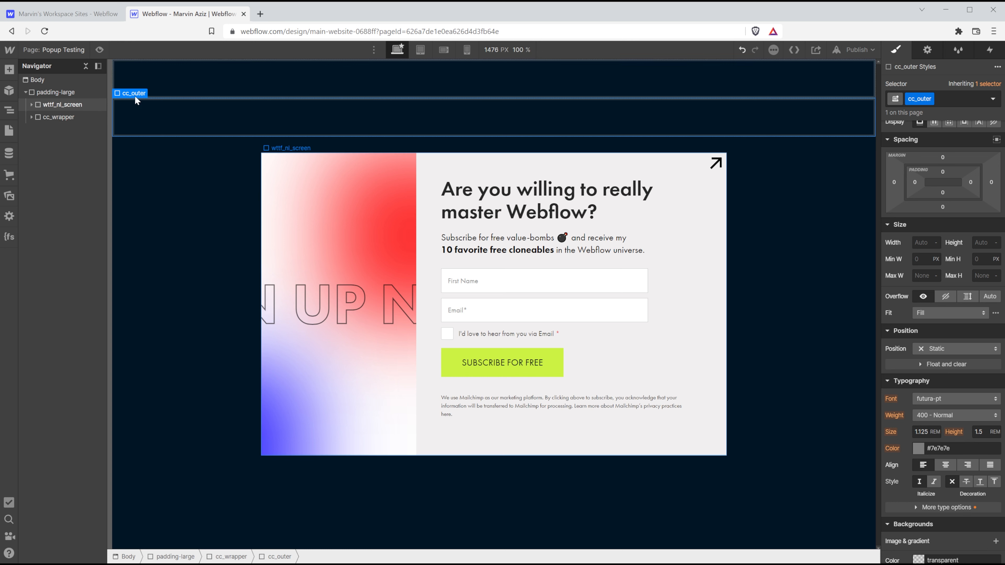
# Set cc_inner's width to 10 px and commit its height.
pyautogui.click(159, 81)
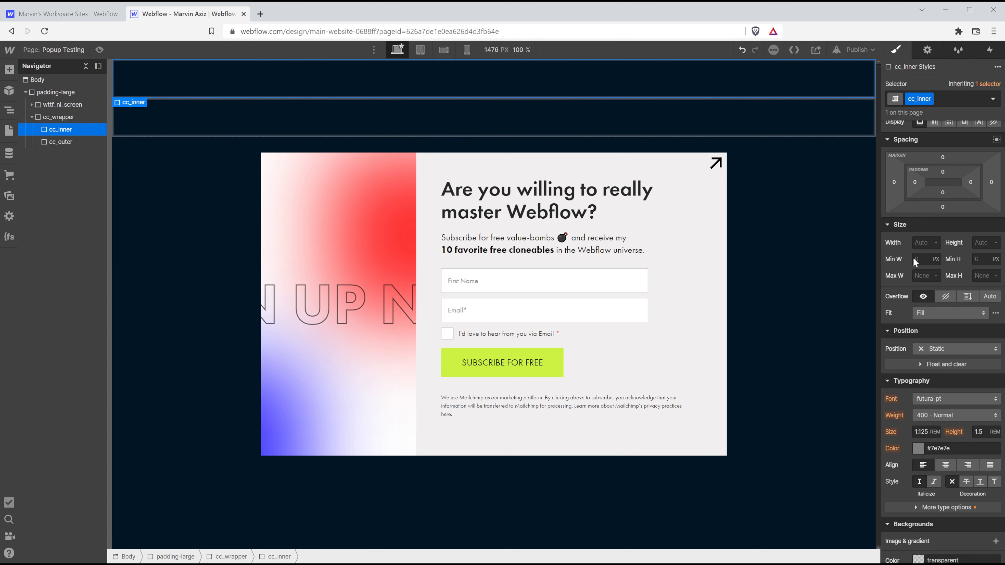
pyautogui.click(927, 243)
pyautogui.write('10')
pyautogui.press('Tab')
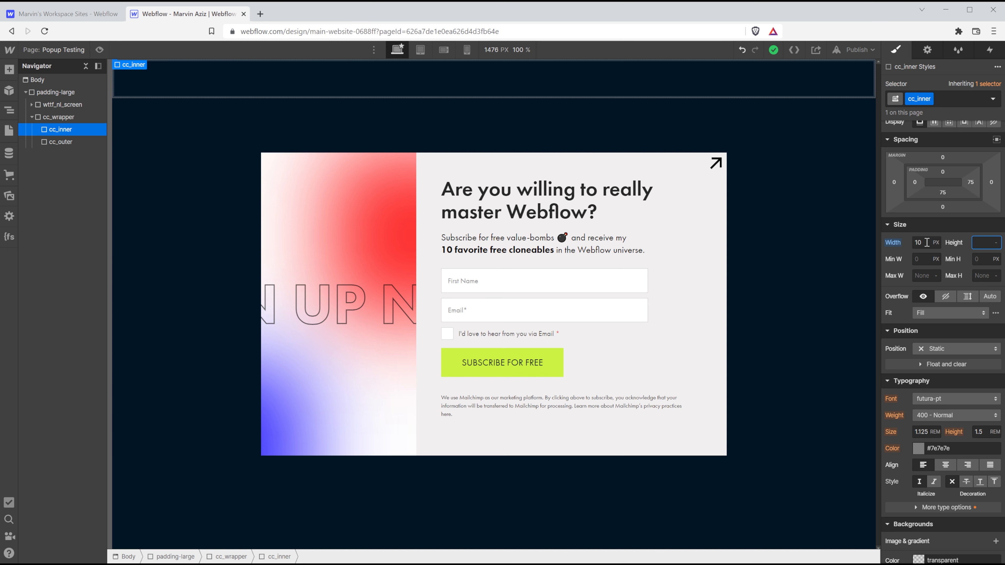
pyautogui.press('Return')
pyautogui.scroll(-6, 950, 317)
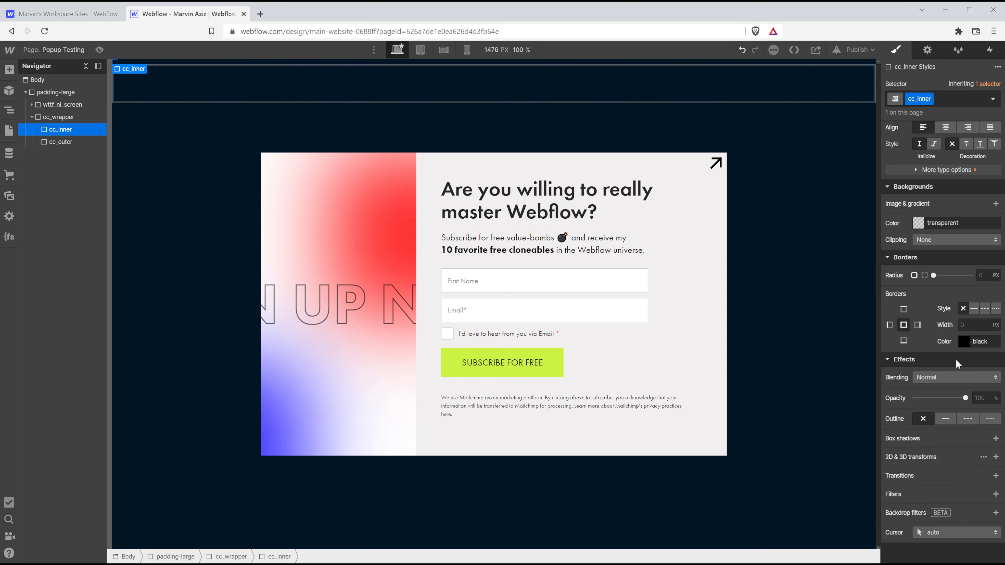
# Give cc_inner a 50% corner radius, leaving its background colour unchanged.
pyautogui.scroll(-2, 956, 362)
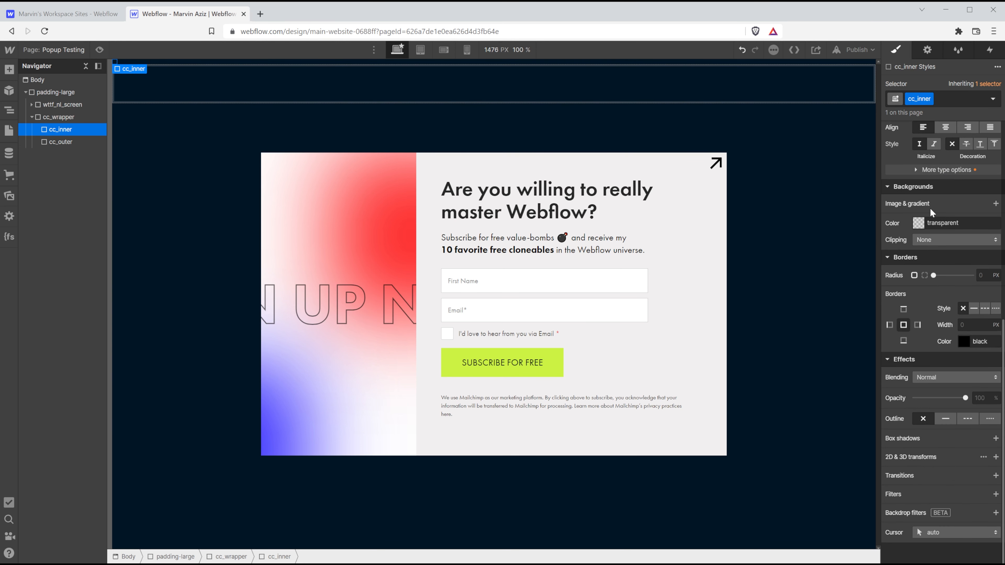
pyautogui.click(919, 224)
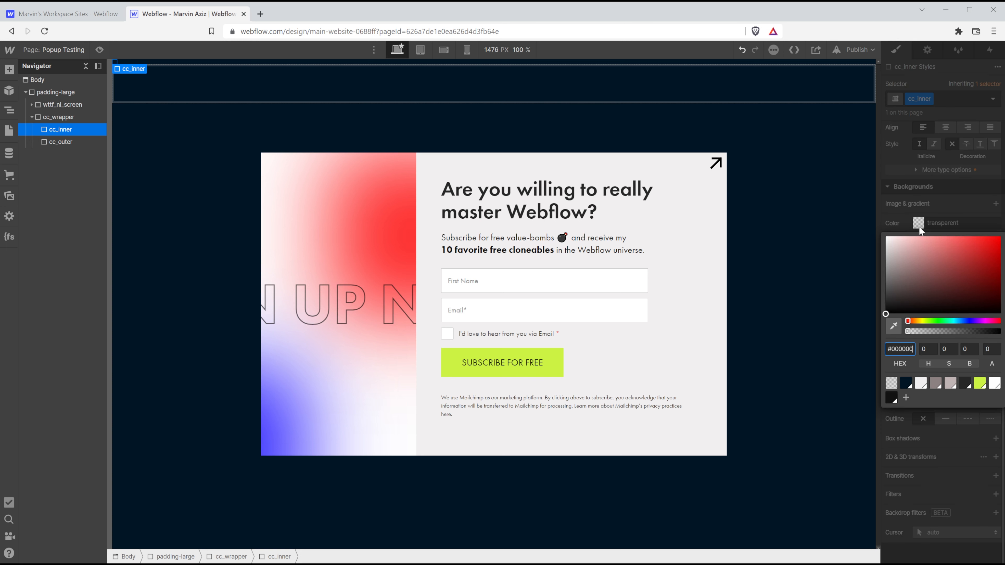
pyautogui.click(946, 442)
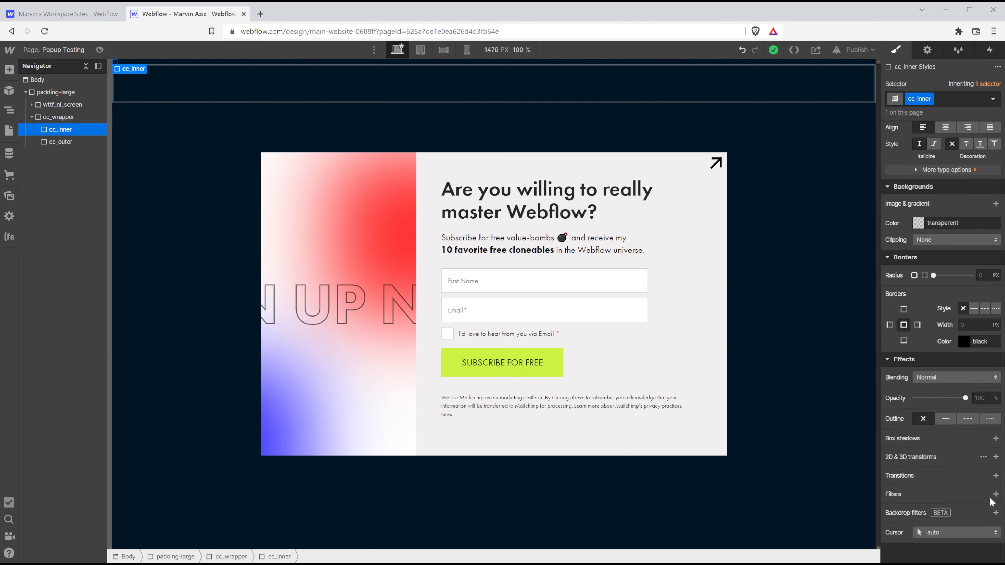
pyautogui.click(985, 275)
pyautogui.write('50%')
pyautogui.press('Return')
# Add an Invert backdrop filter to cc_inner.
pyautogui.click(996, 513)
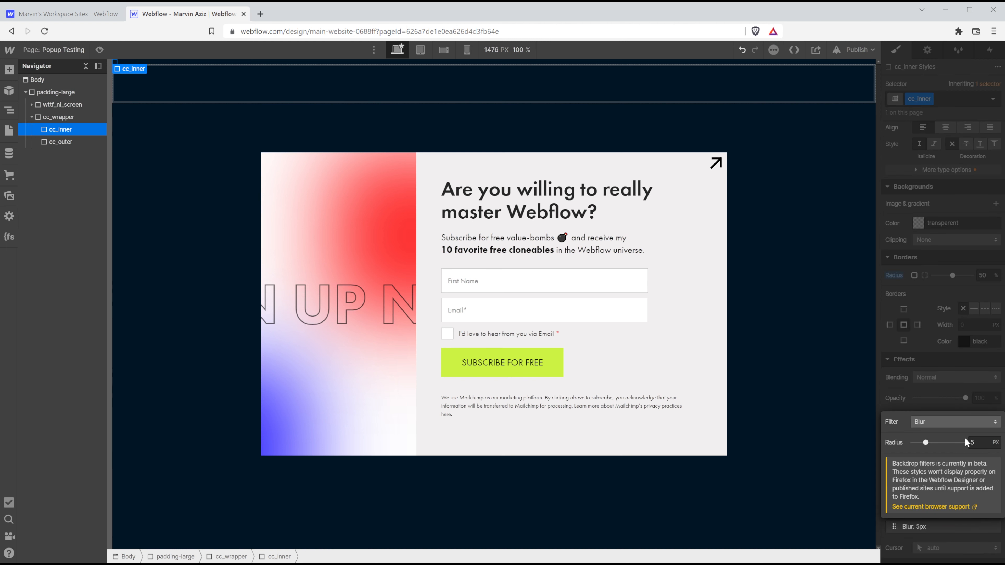
pyautogui.click(963, 426)
pyautogui.click(932, 516)
pyautogui.click(948, 397)
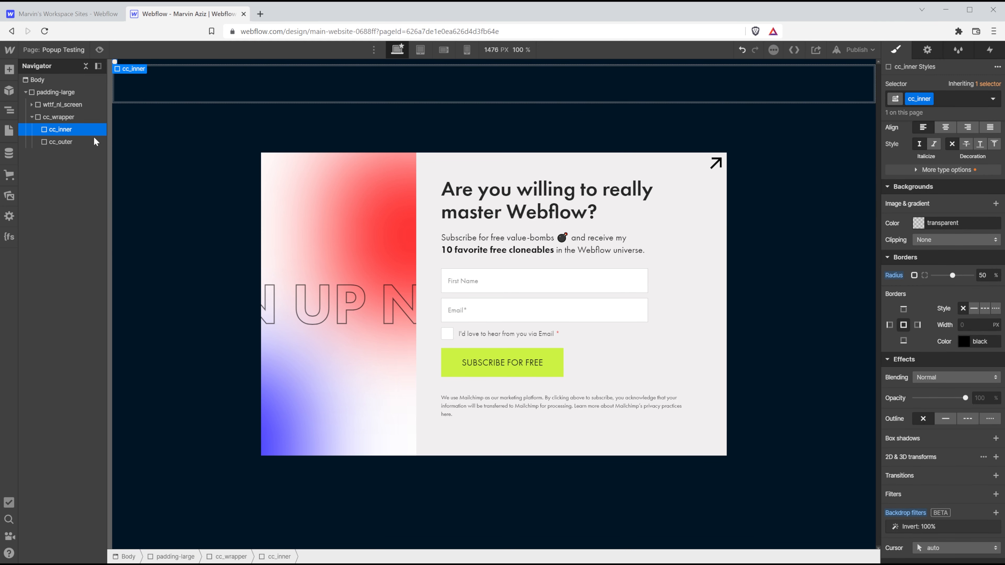
# Set cc_outer's width and height to 90 px.
pyautogui.click(89, 143)
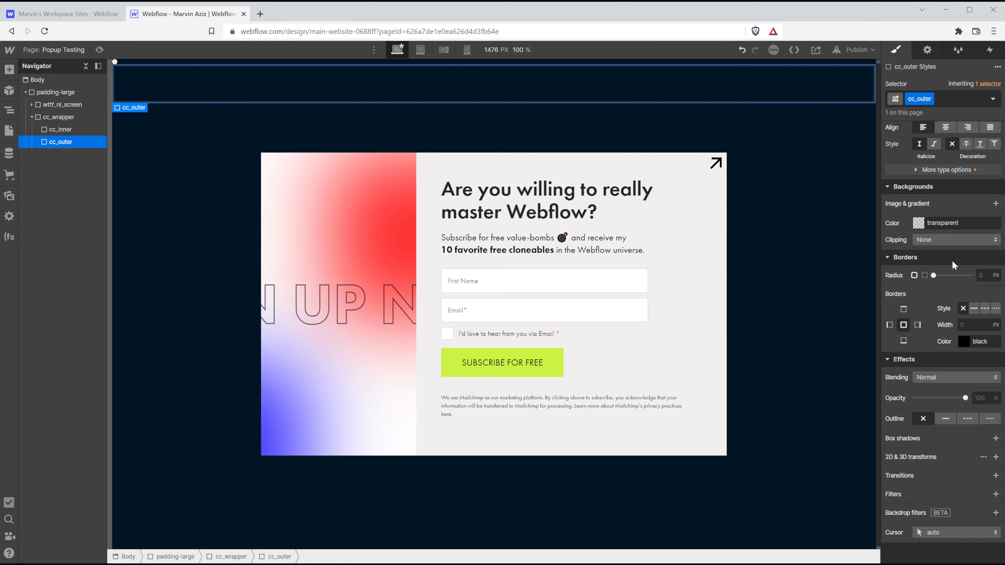
pyautogui.scroll(9, 952, 265)
pyautogui.click(922, 266)
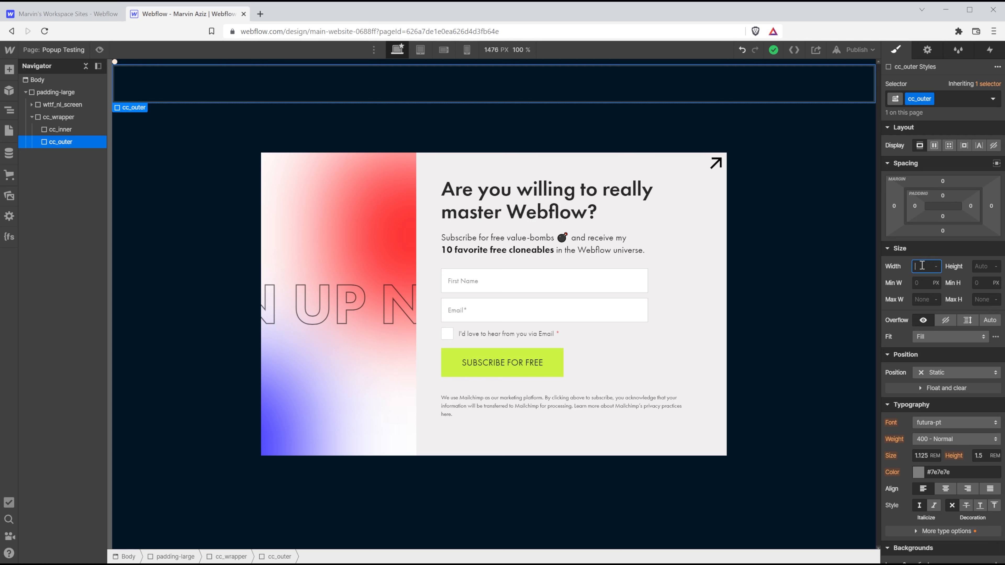
pyautogui.write('90')
pyautogui.press('Tab')
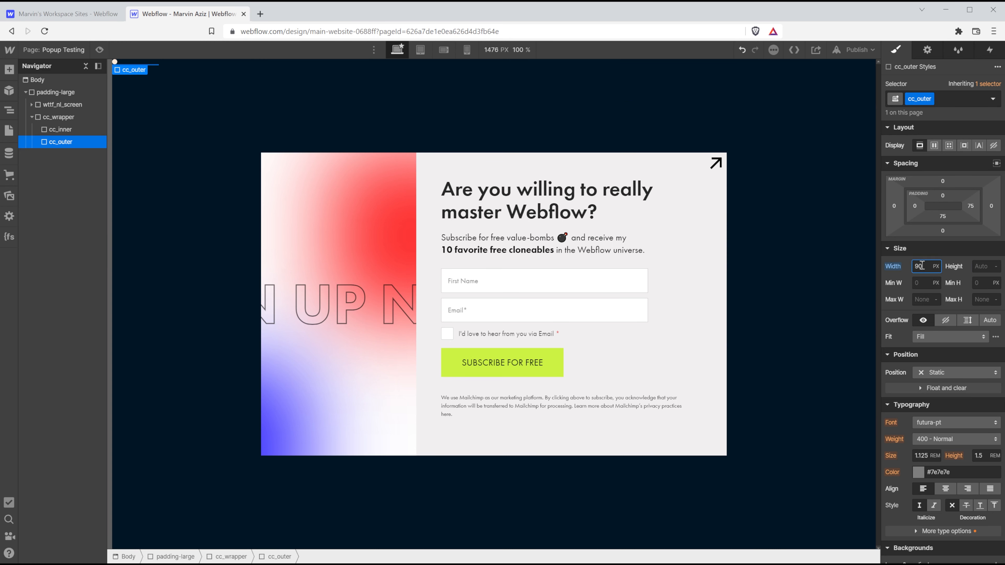
pyautogui.write('90px')
# Give cc_outer a 50% corner radius and an Invert backdrop filter.
pyautogui.scroll(-9, 934, 349)
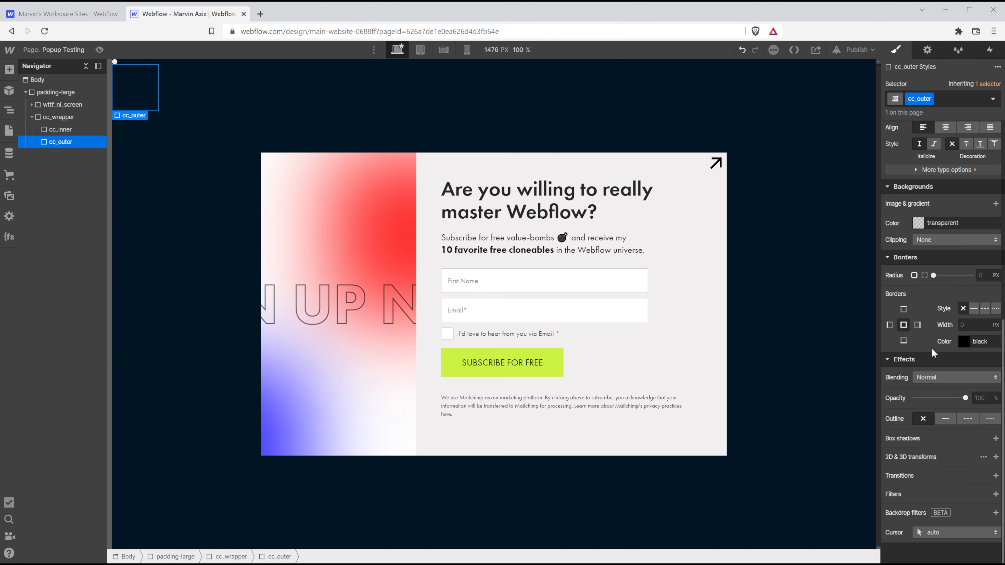
pyautogui.click(986, 274)
pyautogui.write('50%')
pyautogui.press('Return')
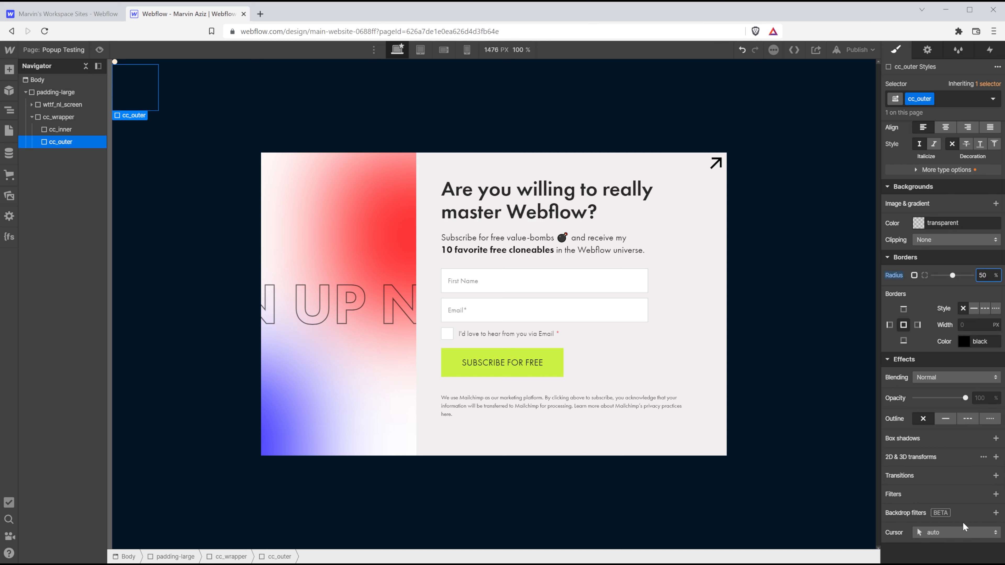
pyautogui.click(996, 513)
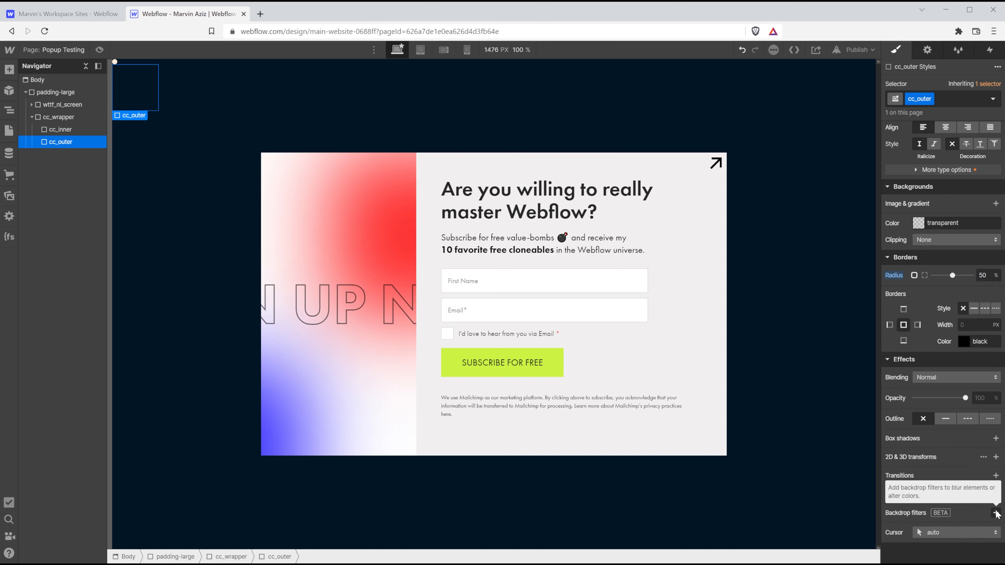
pyautogui.click(960, 425)
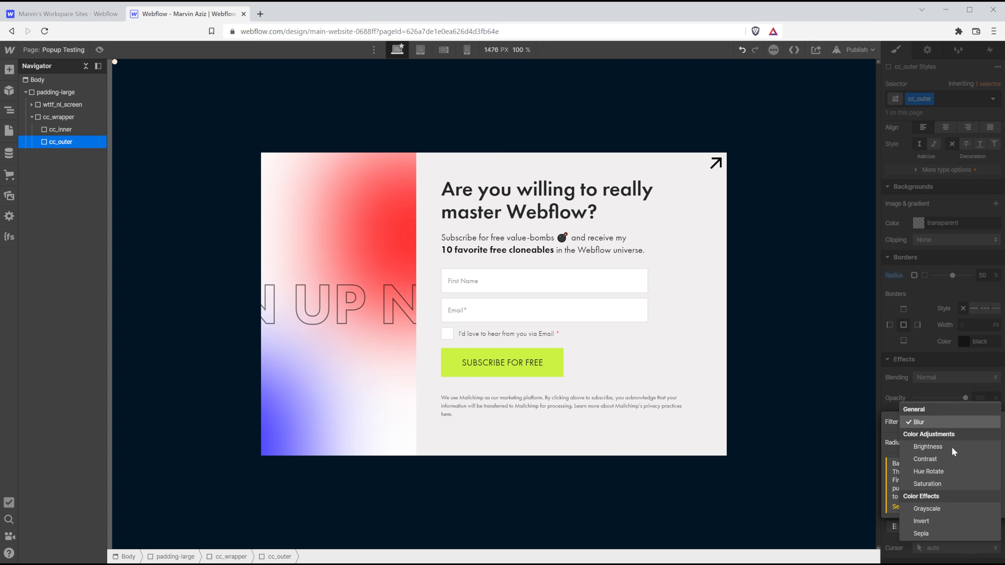
pyautogui.click(939, 521)
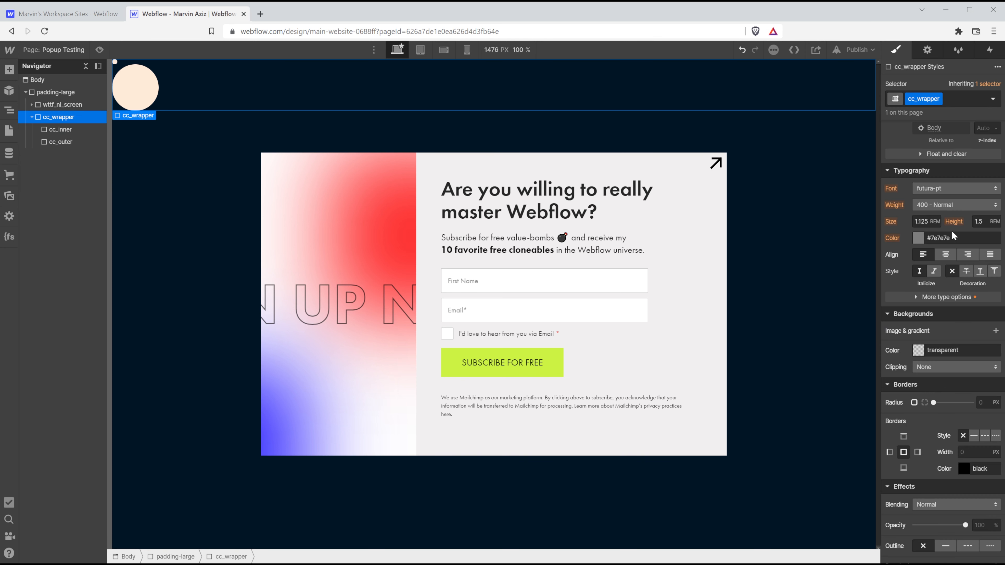
pyautogui.scroll(7, 951, 233)
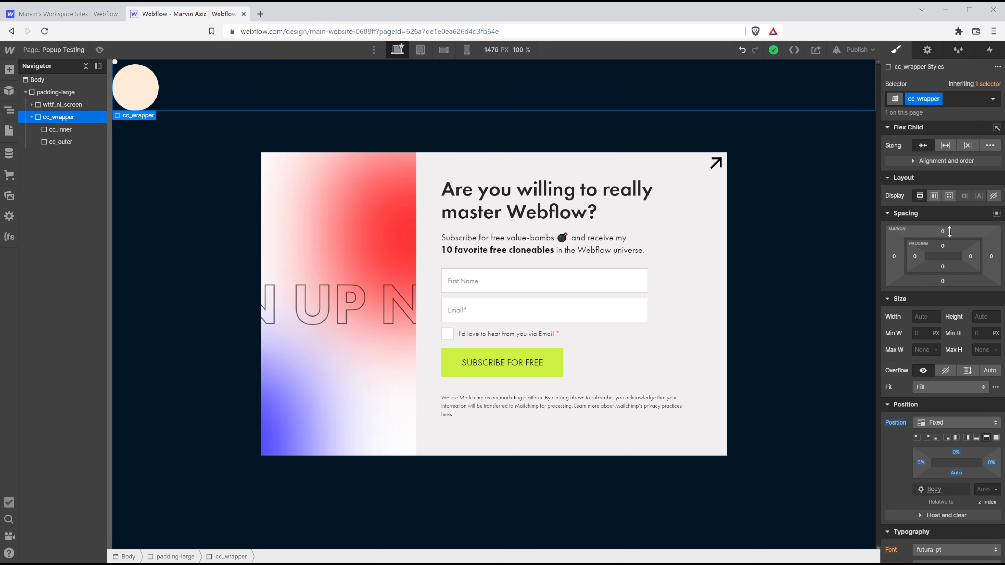
# Make cc_wrapper a flex container centering its children on both axes.
pyautogui.click(935, 196)
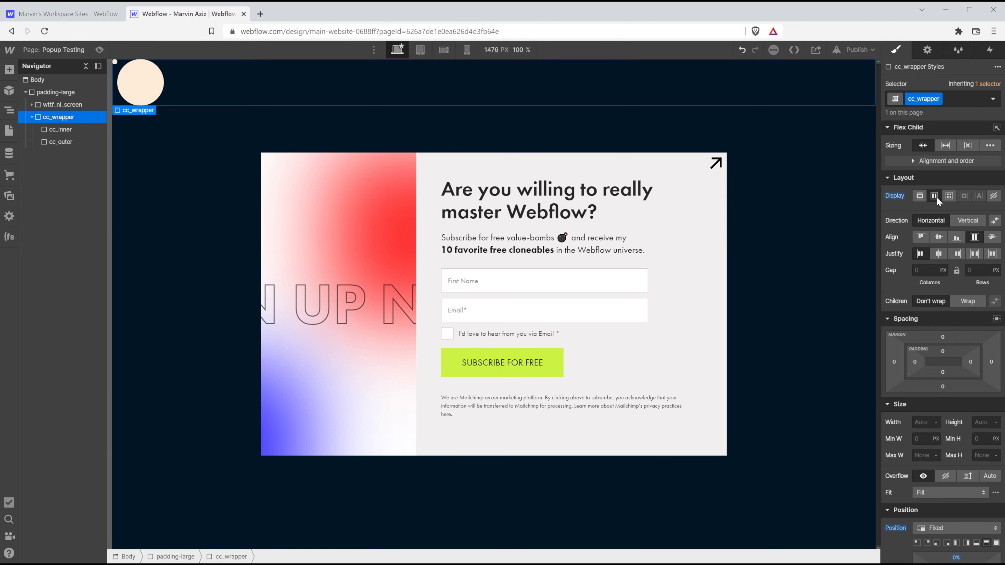
pyautogui.click(939, 237)
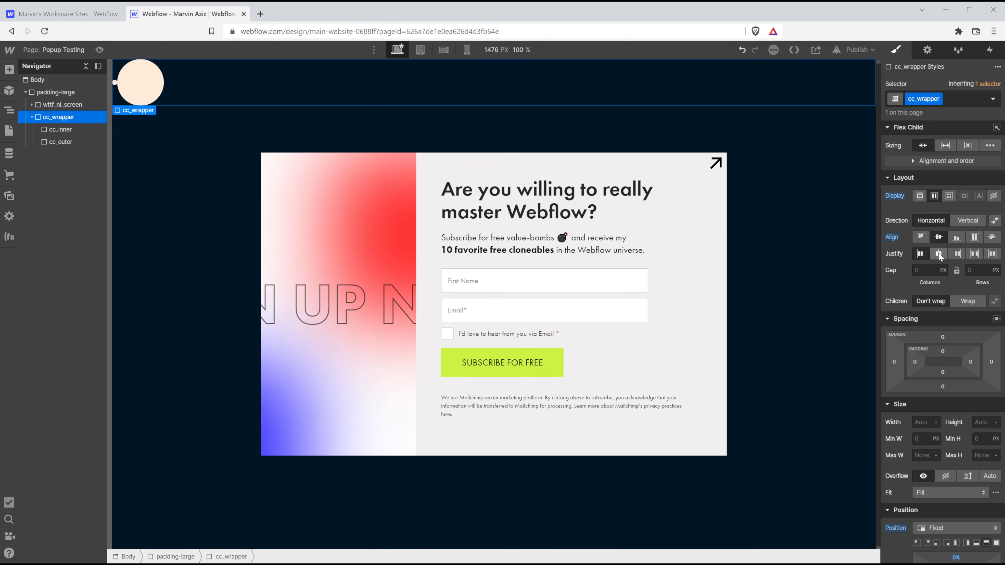
pyautogui.click(939, 254)
# Set both cc_inner and cc_outer to absolute position, then reselect cc_wrapper.
pyautogui.click(60, 129)
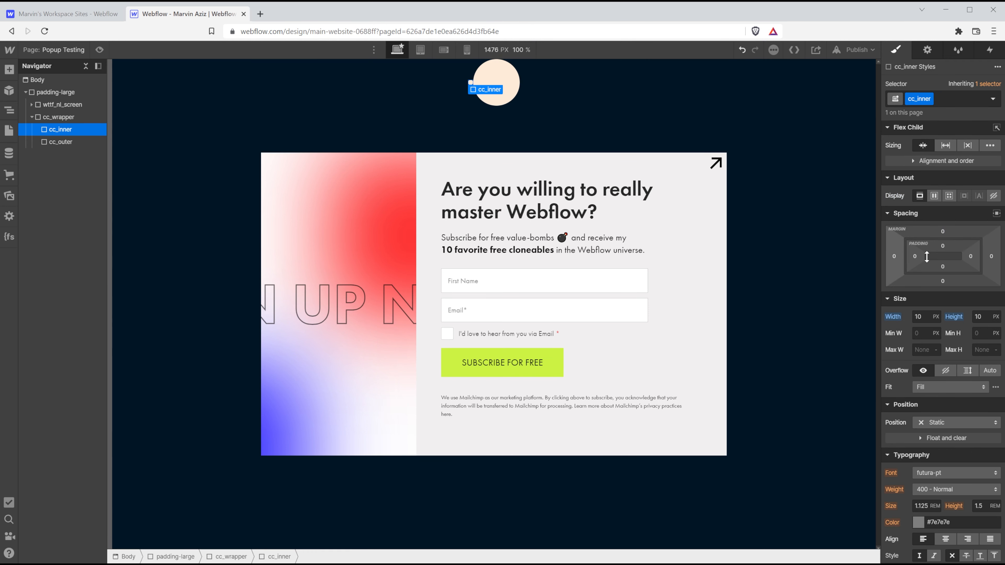
pyautogui.scroll(-5, 932, 289)
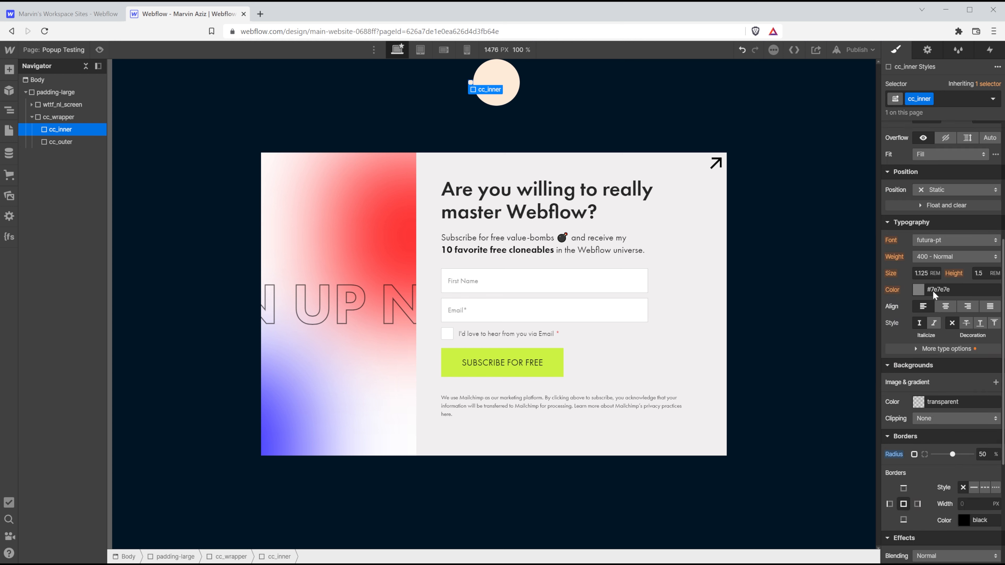
pyautogui.click(942, 188)
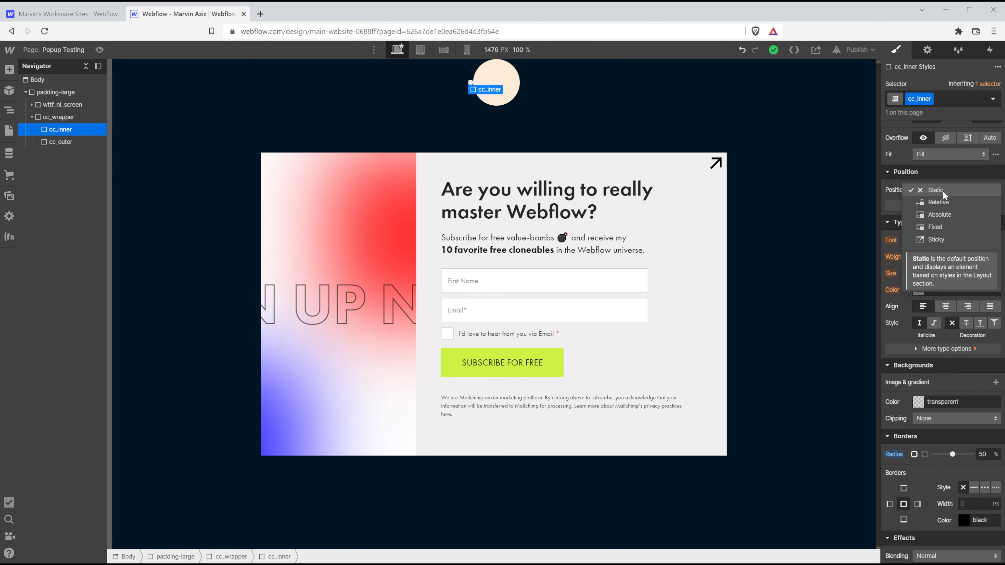
pyautogui.click(944, 217)
pyautogui.click(60, 142)
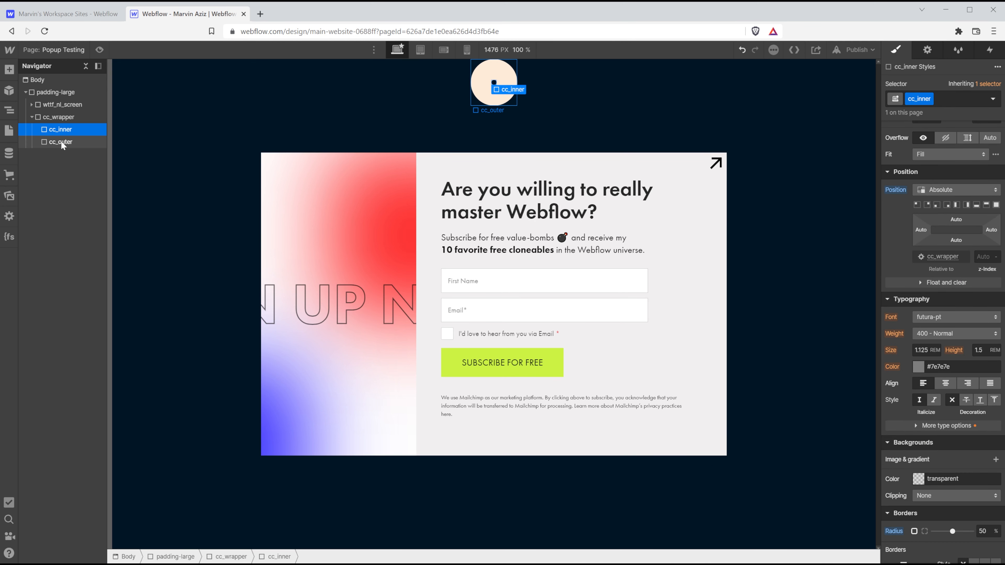
pyautogui.click(947, 190)
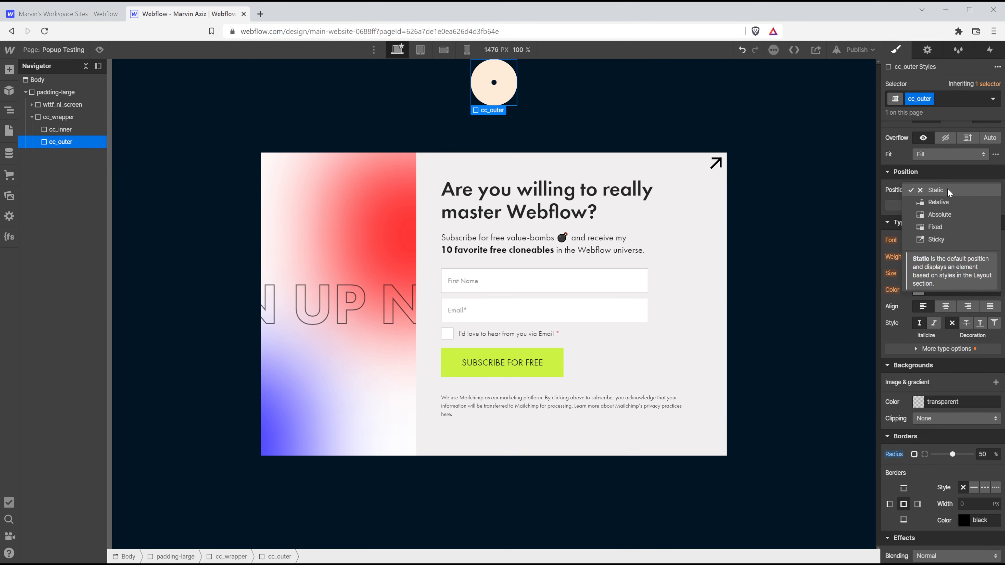
pyautogui.click(942, 213)
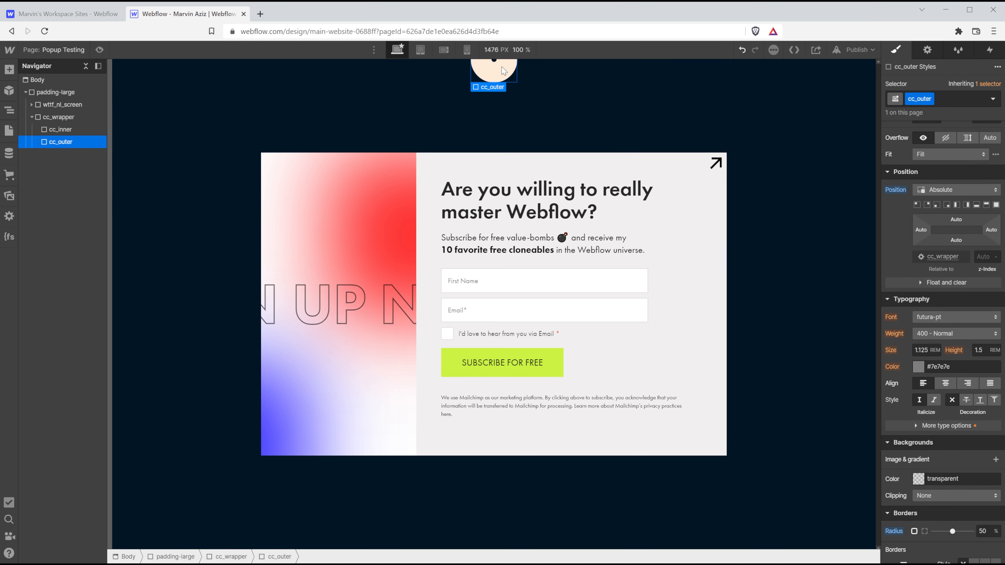
pyautogui.click(56, 118)
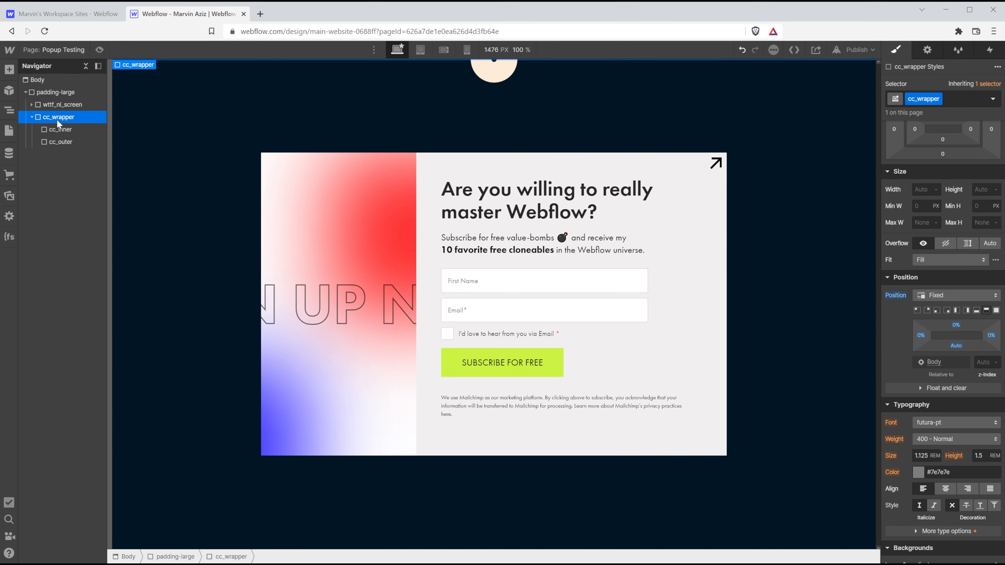
pyautogui.click(57, 128)
pyautogui.click(66, 116)
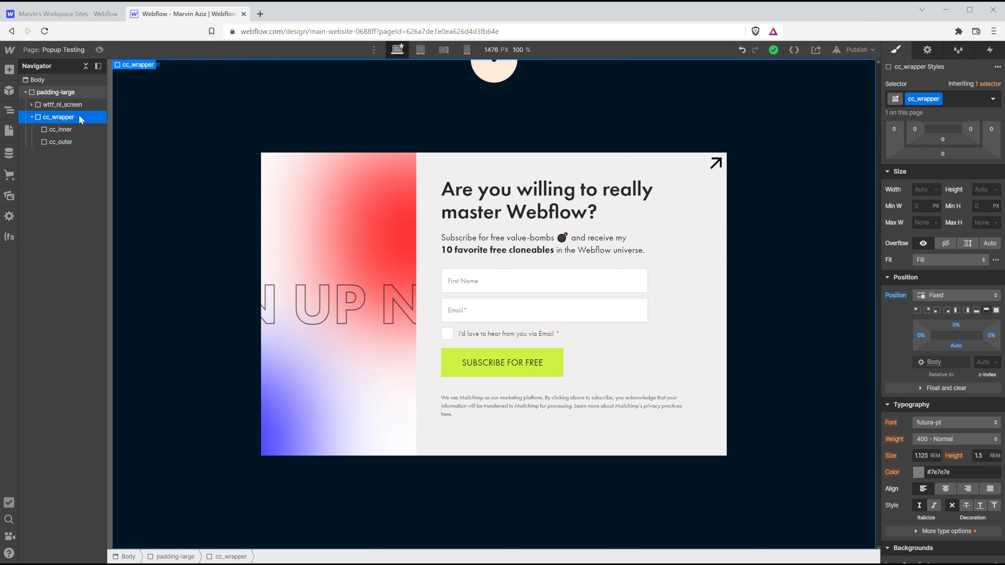
pyautogui.click(99, 50)
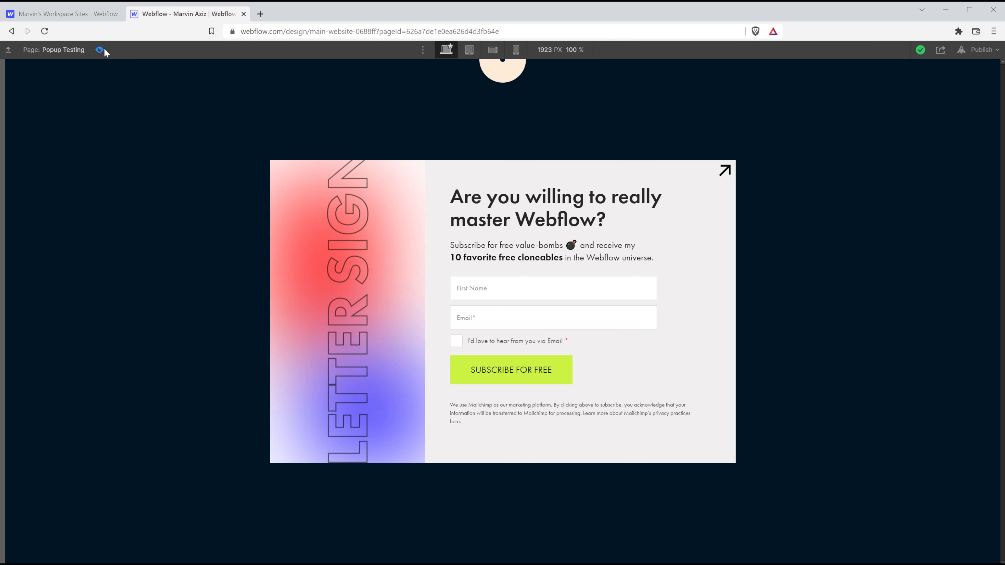
pyautogui.hotkey('ctrl', 'shift', 'p')
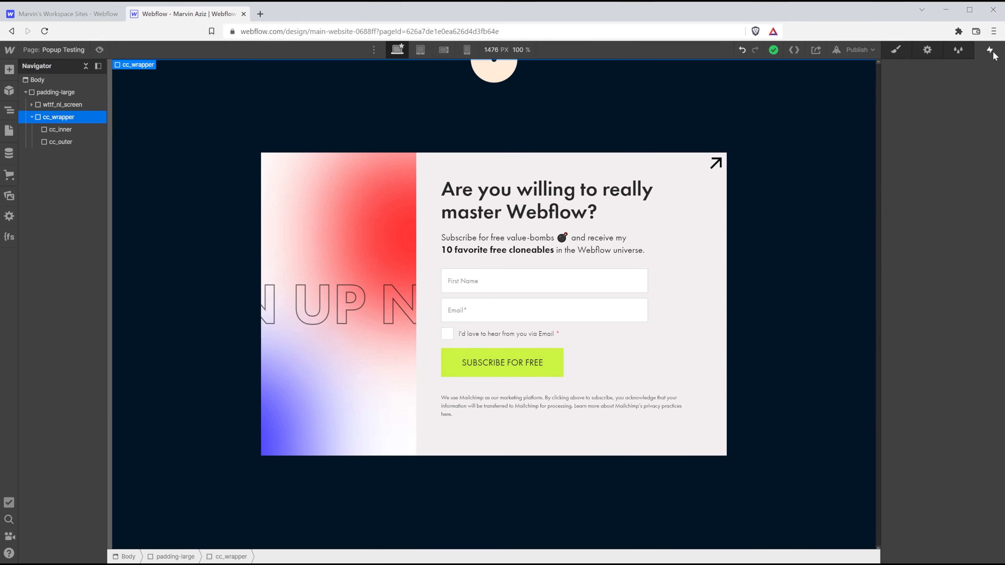
# Add a Mouse move in viewport page trigger limited to desktop breakpoints.
pyautogui.click(991, 51)
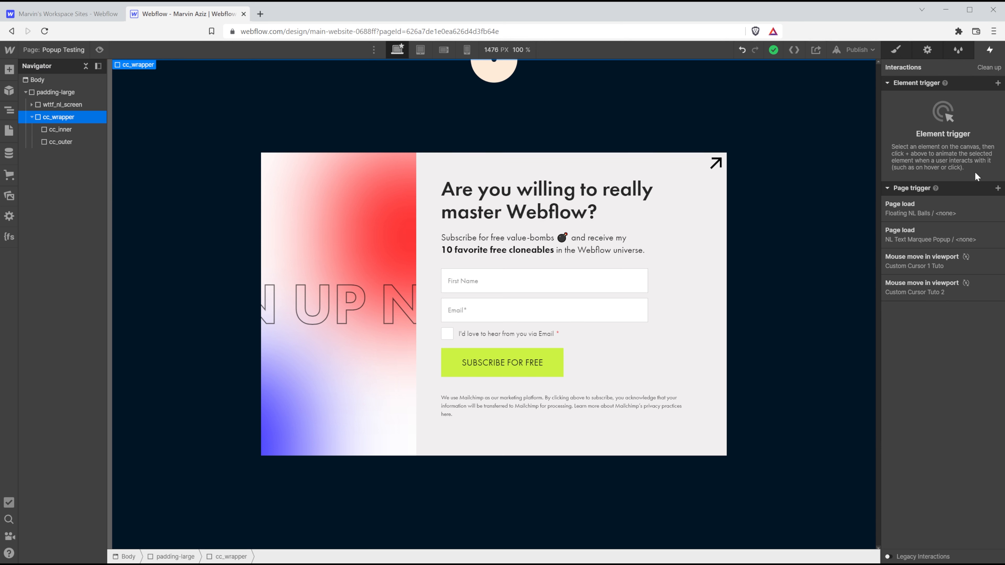
pyautogui.click(998, 188)
pyautogui.moveTo(960, 208)
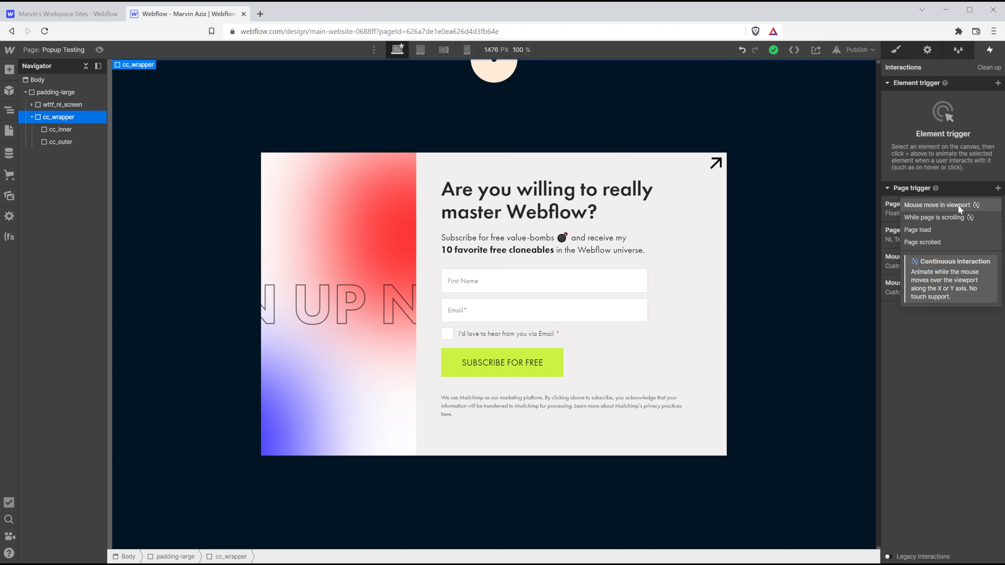
pyautogui.click(958, 205)
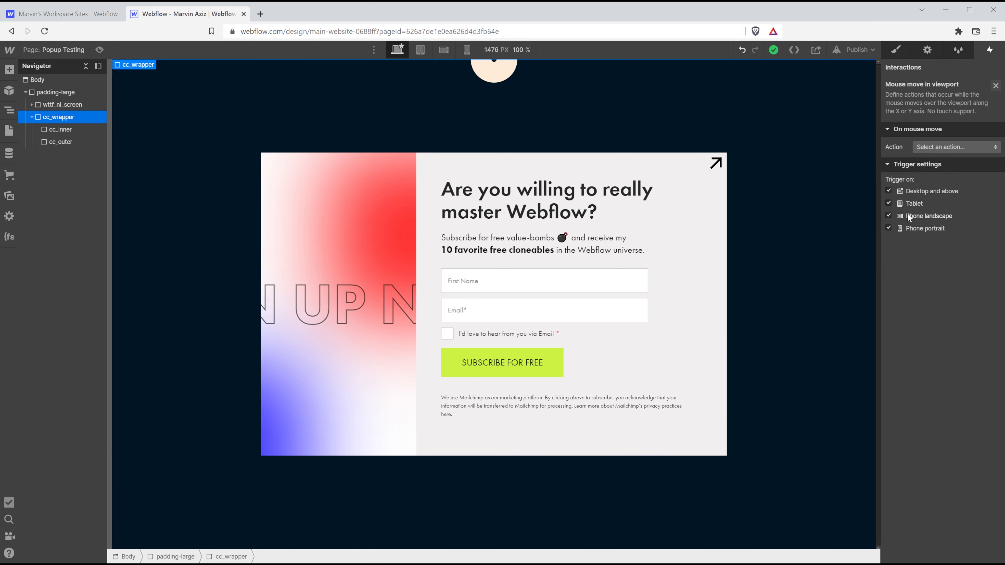
pyautogui.click(915, 230)
# Make the trigger play a new mouse animation named CC Inner.
pyautogui.click(960, 146)
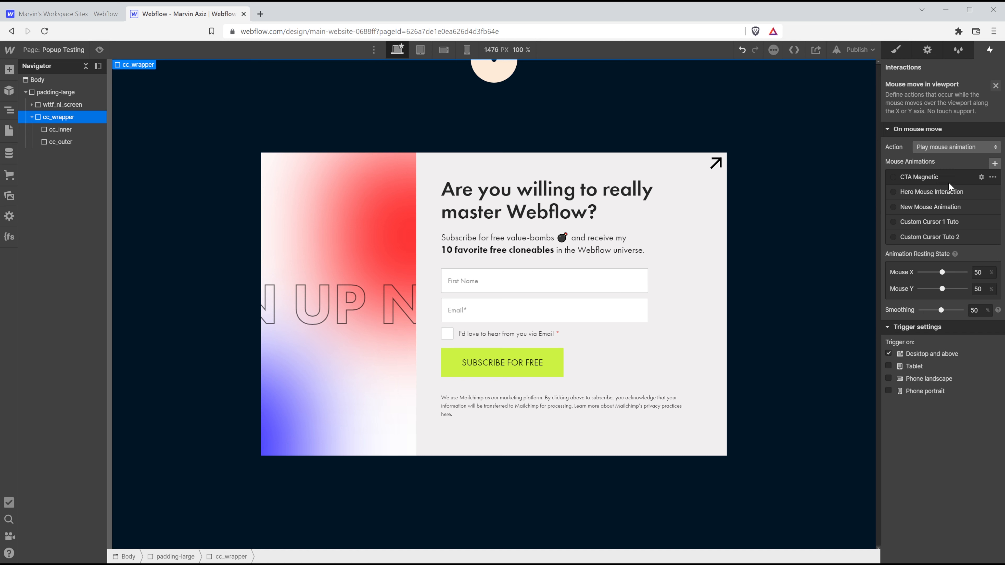
pyautogui.click(994, 164)
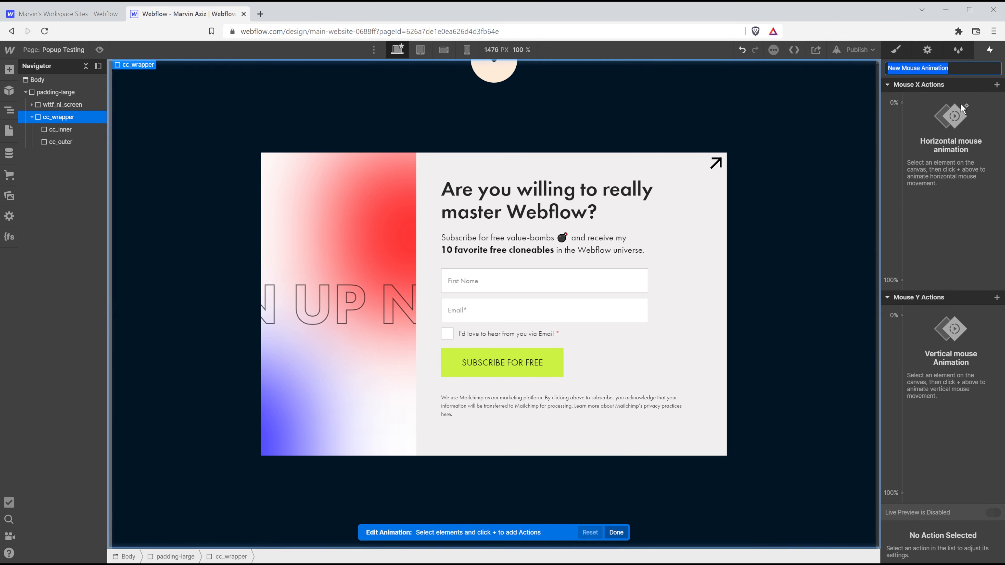
pyautogui.write('cc')
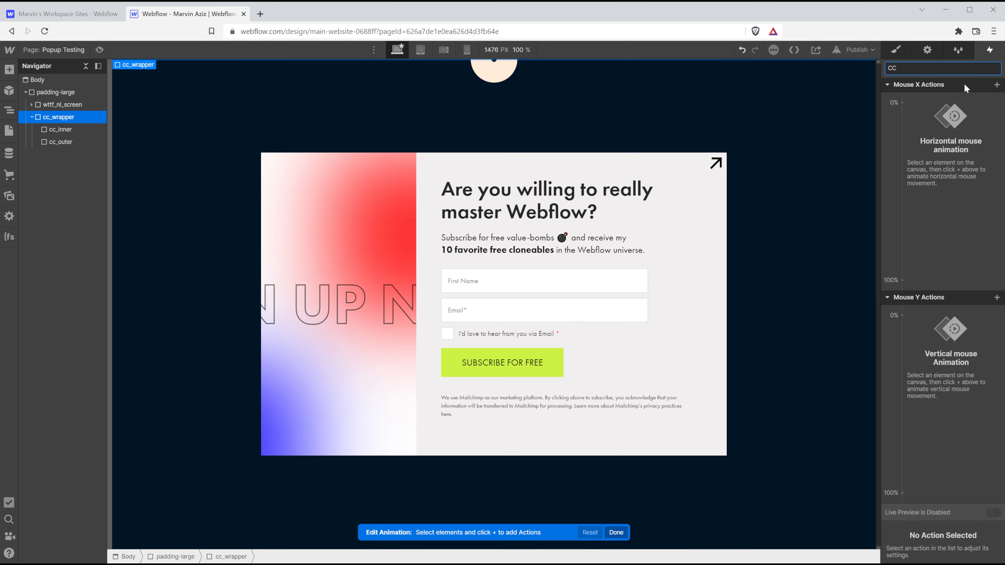
pyautogui.write(' Inner')
pyautogui.press('Return')
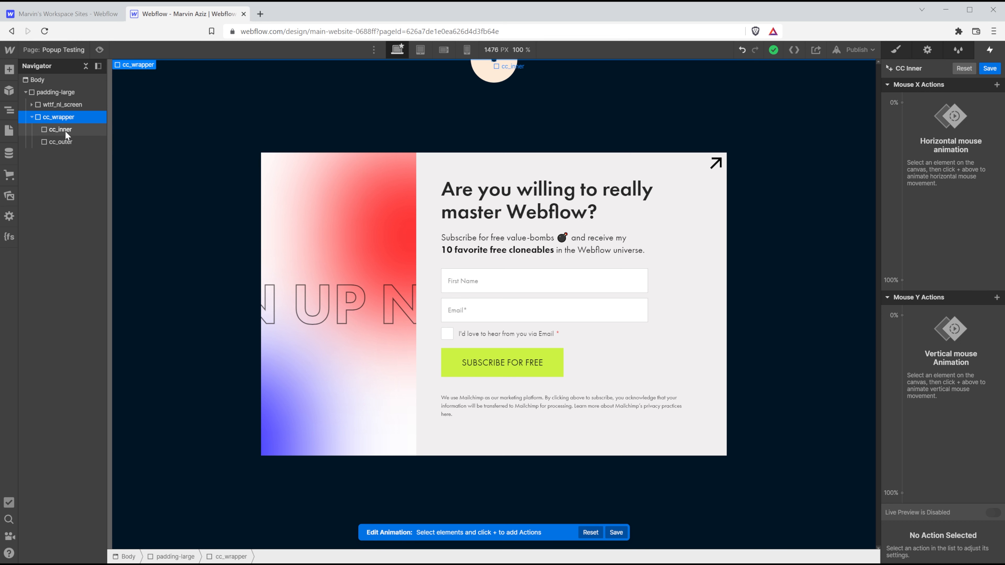
# Add a Mouse X Move action that affects the cc_inner class.
pyautogui.click(66, 132)
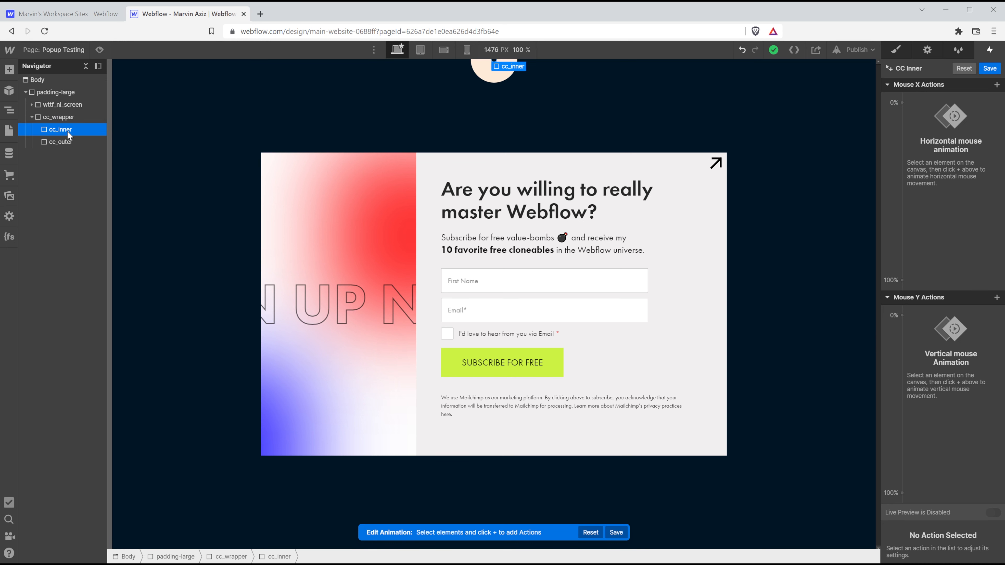
pyautogui.click(997, 85)
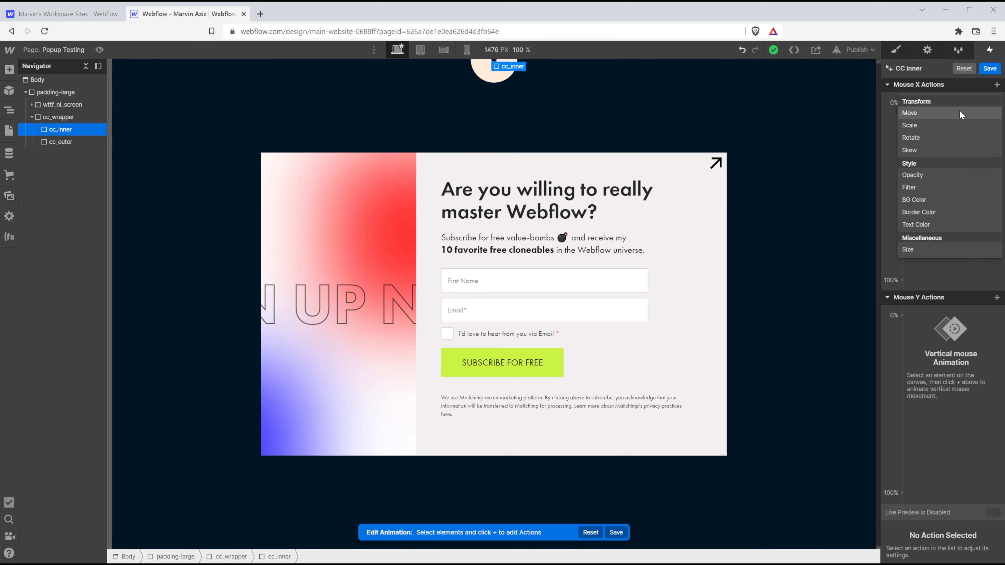
pyautogui.click(960, 113)
pyautogui.click(957, 445)
pyautogui.click(944, 430)
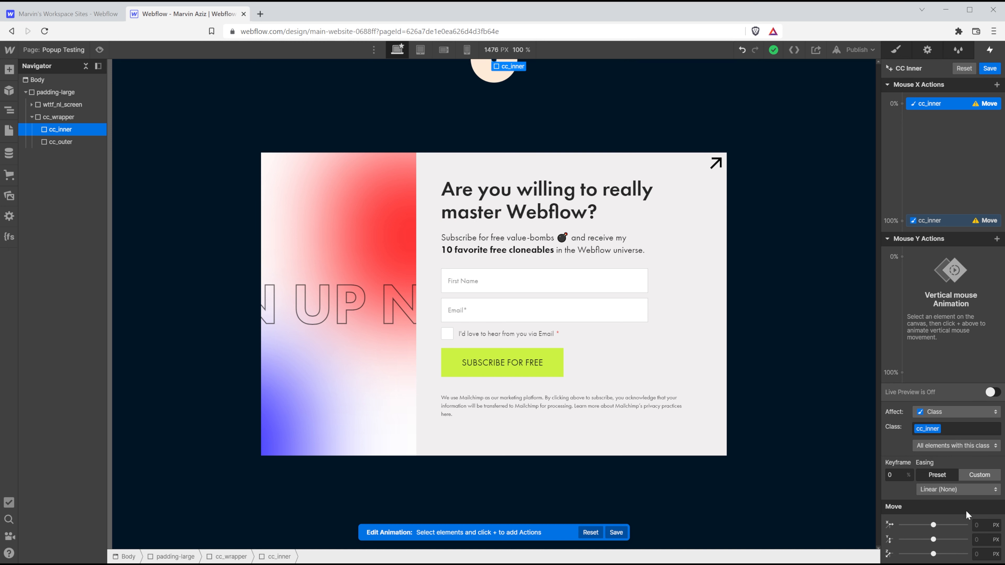
# Set Move X to -50vw at the 0% keyframe and 50vw at 100%.
pyautogui.click(982, 525)
pyautogui.write('-50')
pyautogui.write('vw')
pyautogui.press('Return')
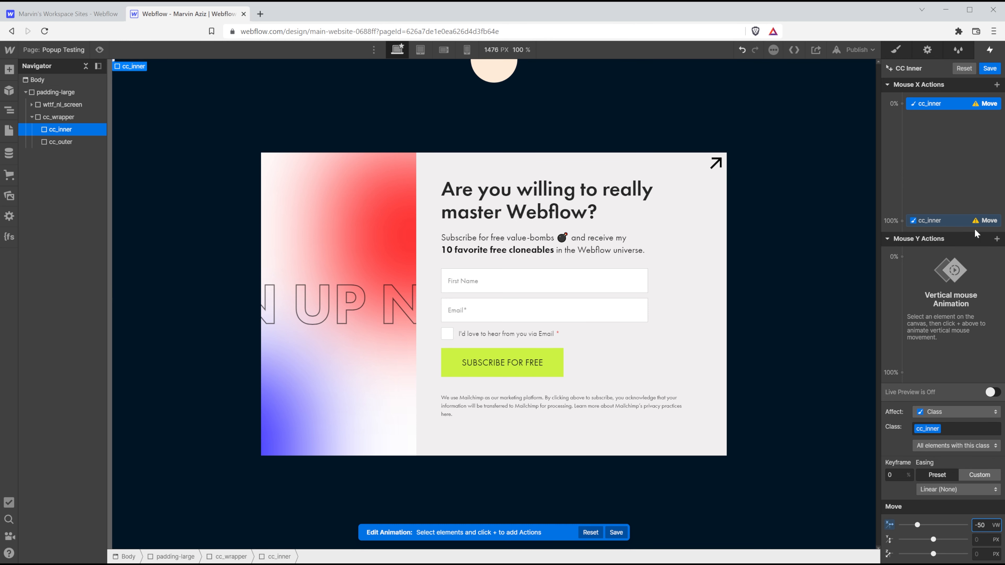
pyautogui.click(962, 221)
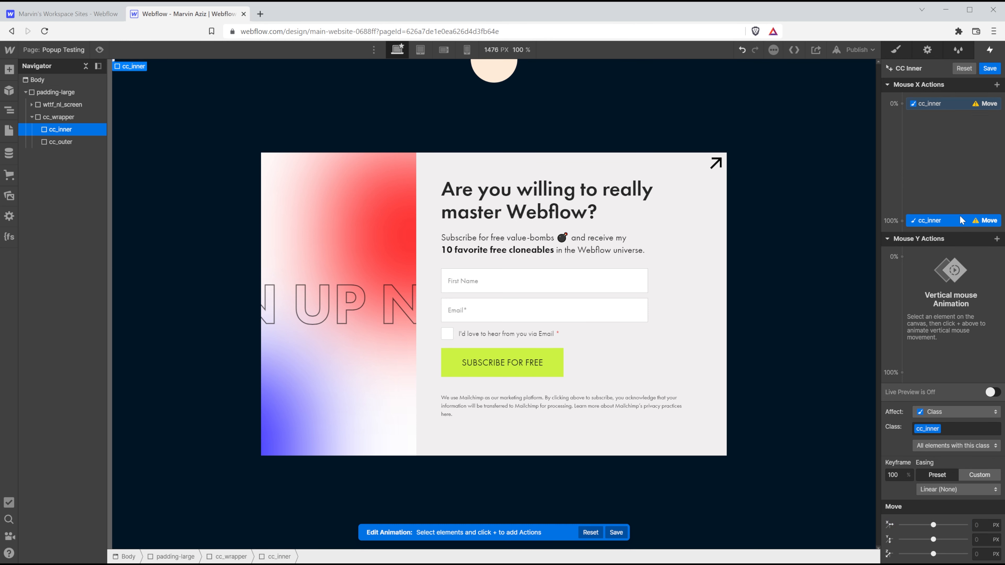
pyautogui.click(983, 527)
pyautogui.write('50vw')
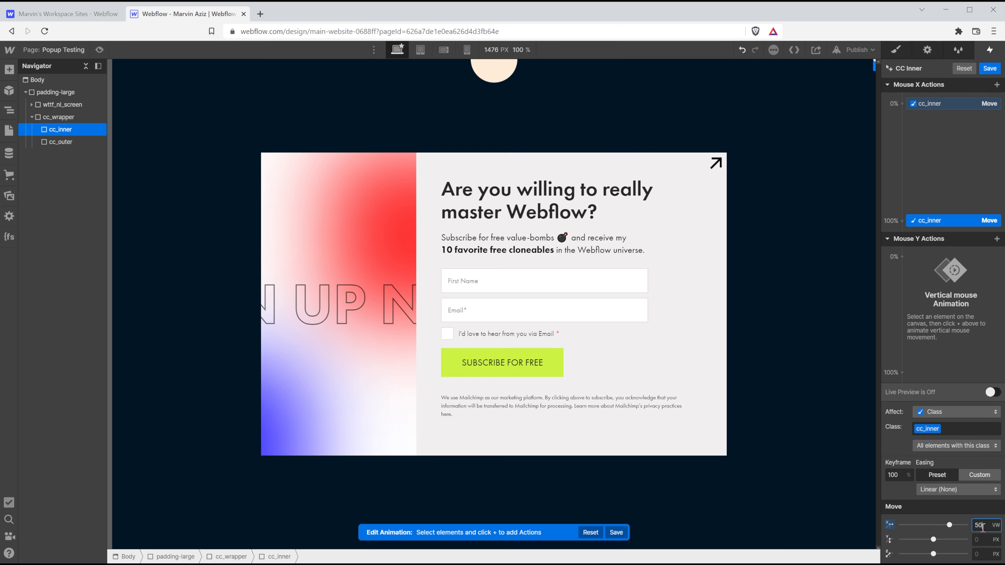
pyautogui.press('Return')
pyautogui.click(997, 239)
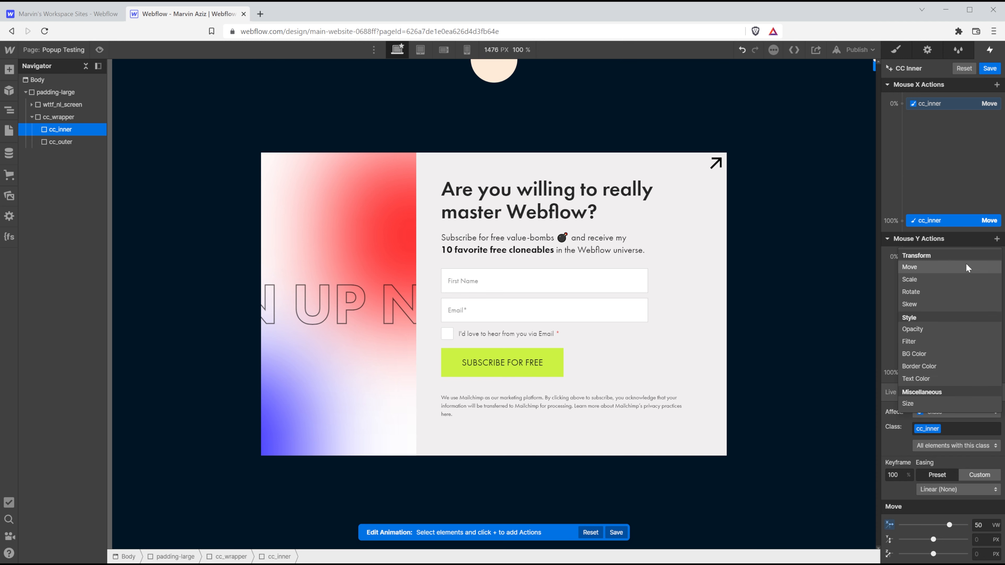
# Add a Mouse Y Move action going from -50vh at 0% to 50vh at 100%.
pyautogui.click(965, 264)
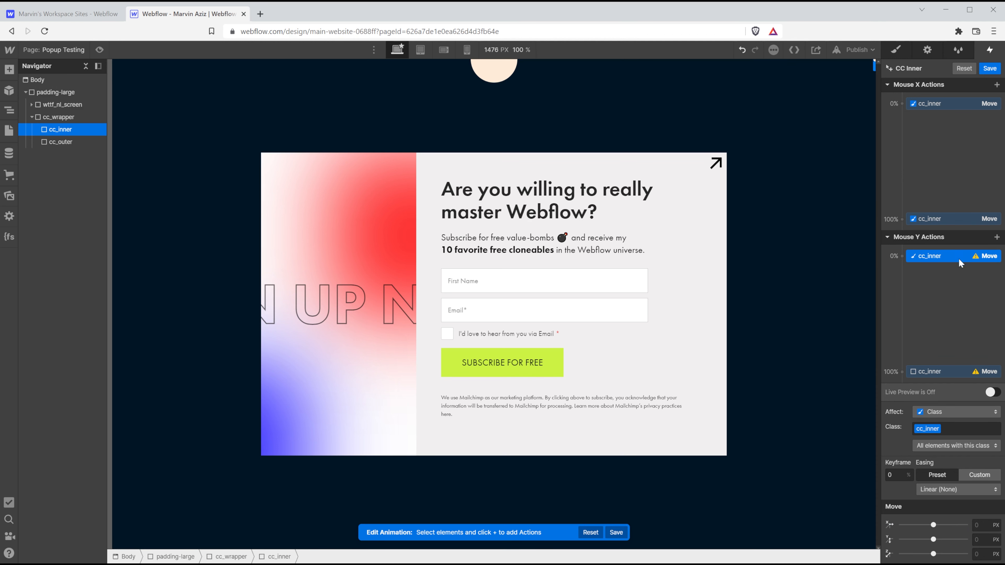
pyautogui.click(990, 540)
pyautogui.write('-50vh')
pyautogui.press('Return')
pyautogui.click(958, 373)
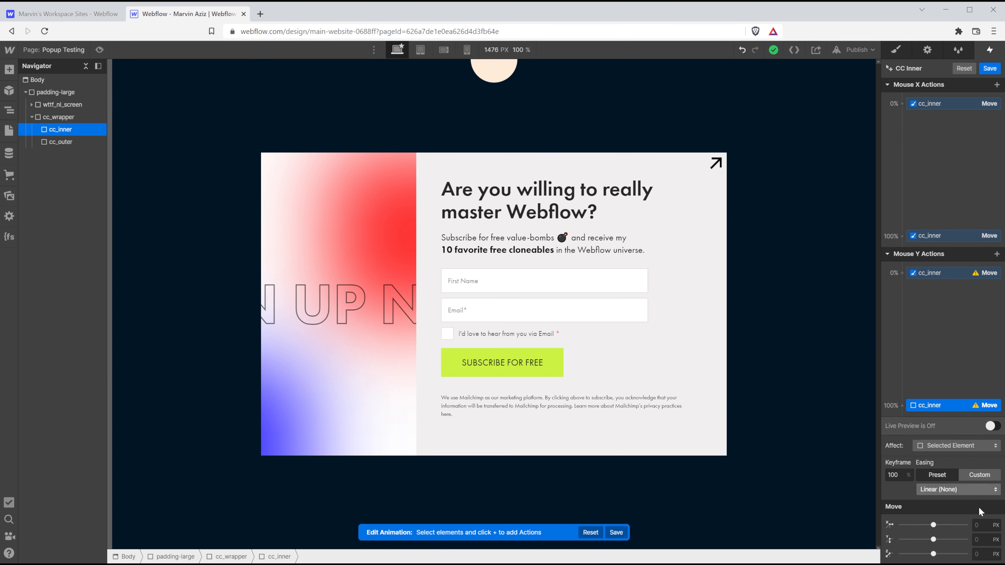
pyautogui.click(985, 541)
pyautogui.write('50v')
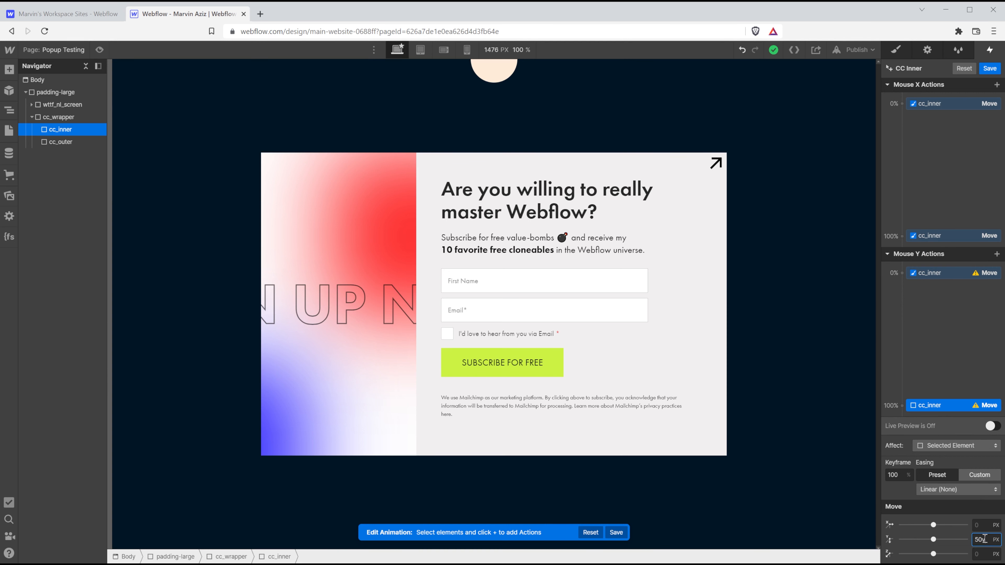
pyautogui.write('h')
pyautogui.press('Return')
# Change the vertical move to 0vh at 0% and 100vh at 100%.
pyautogui.click(938, 274)
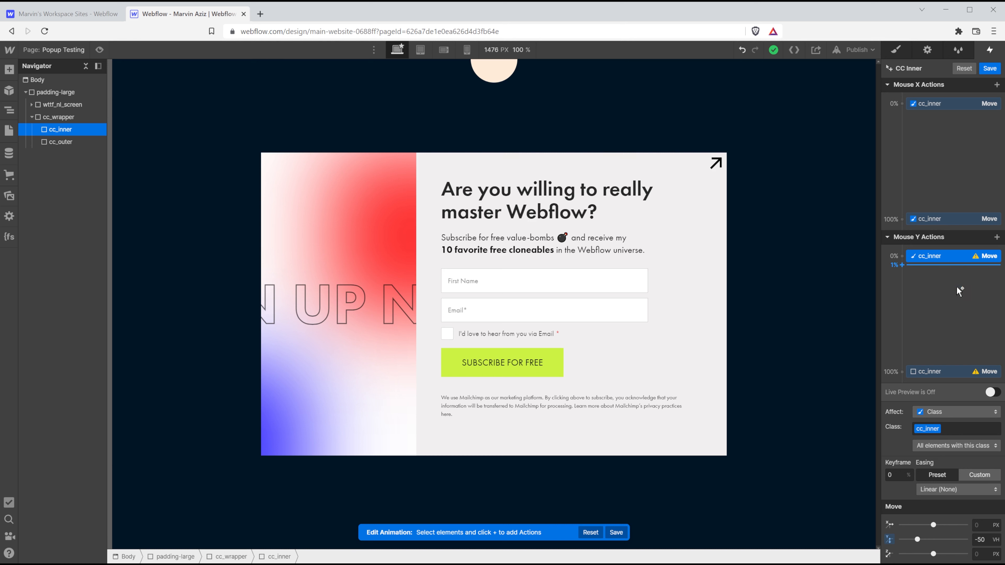
pyautogui.click(980, 538)
pyautogui.write('0')
pyautogui.press('Return')
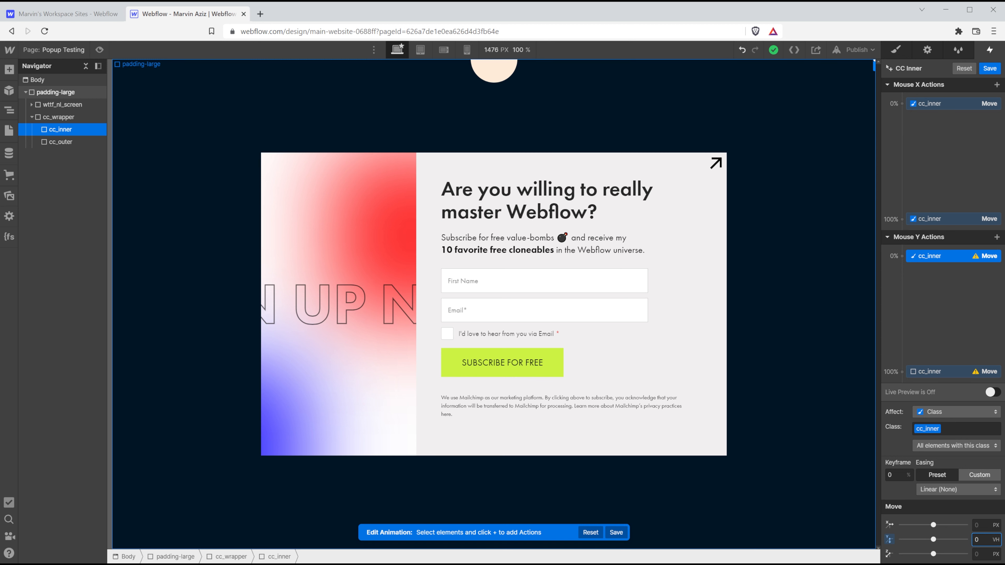
pyautogui.click(951, 366)
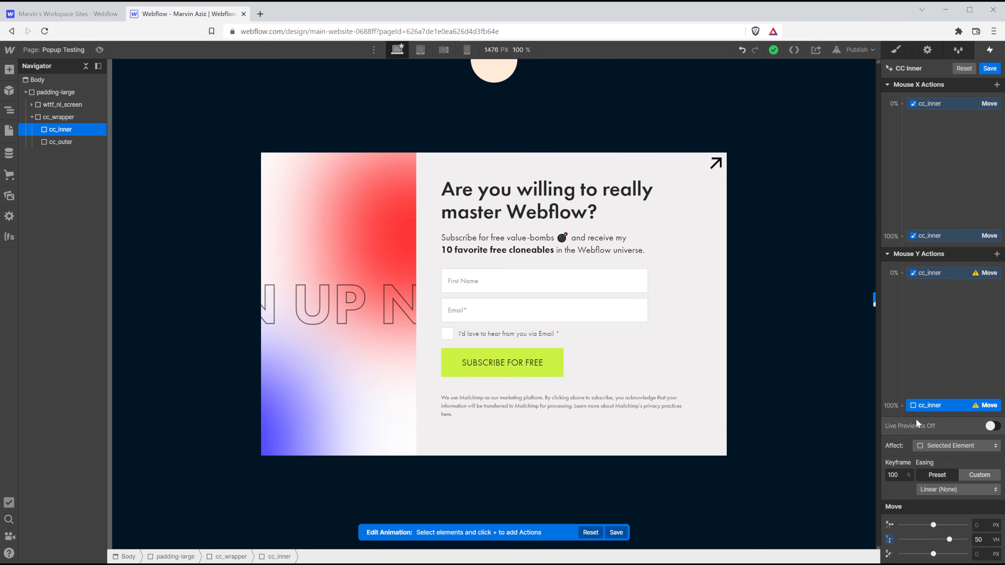
pyautogui.click(981, 541)
pyautogui.write('100')
pyautogui.click(951, 444)
# Apply the vertical move to the cc_inner class, preview it live, and save CC Inner.
pyautogui.click(951, 444)
pyautogui.click(945, 433)
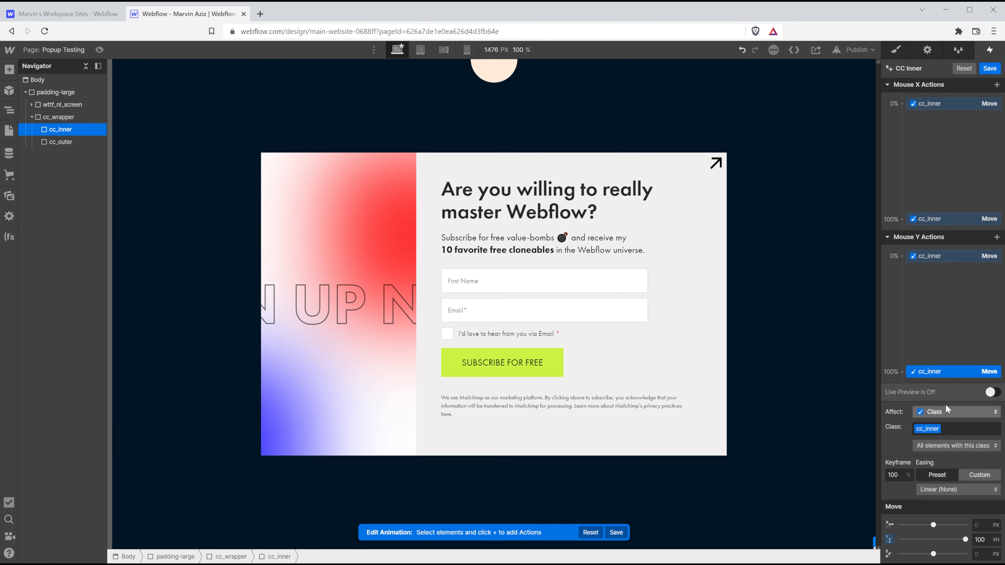
pyautogui.click(992, 392)
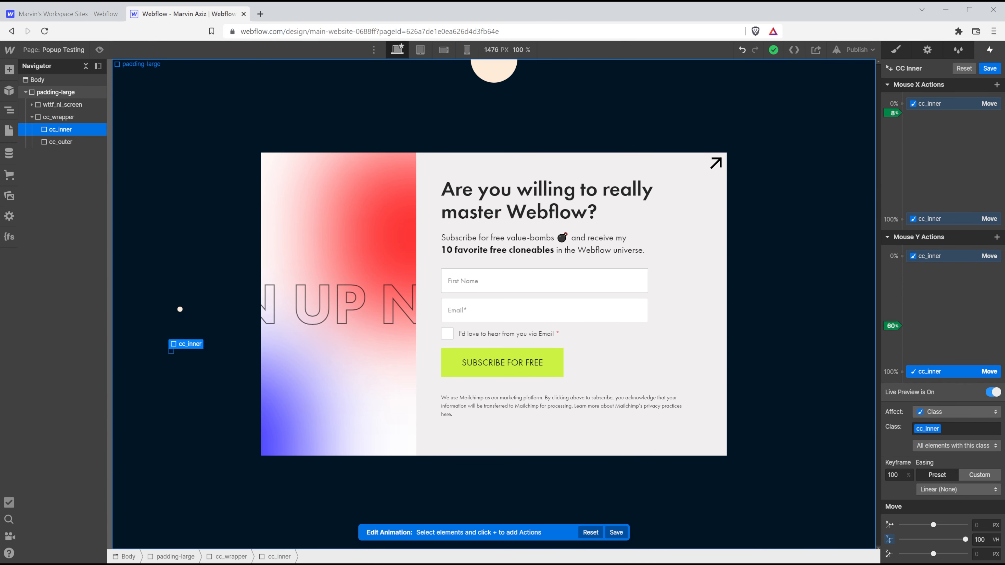
pyautogui.click(987, 68)
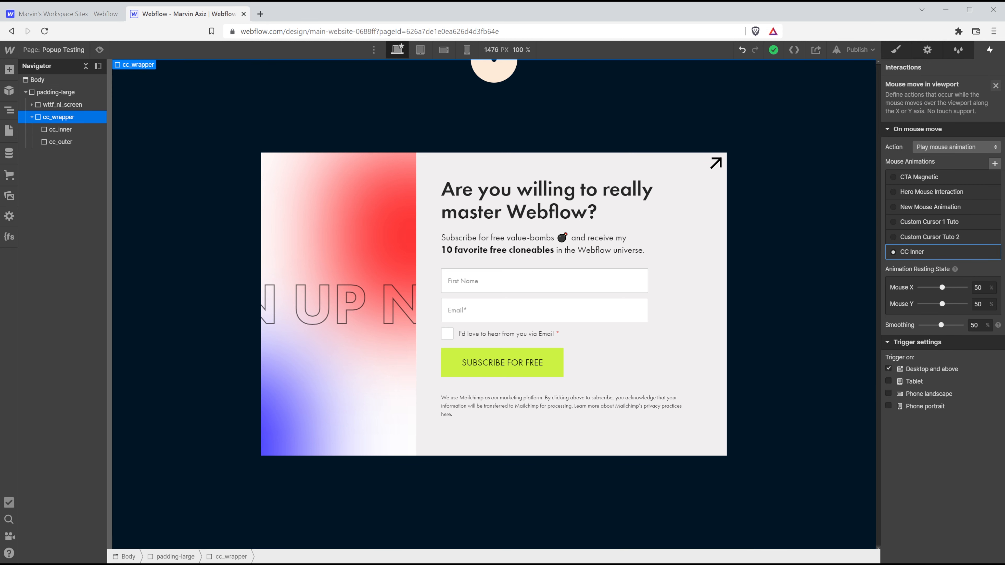
# Add another Mouse move in viewport trigger that plays a new animation named CC Outer.
pyautogui.click(996, 86)
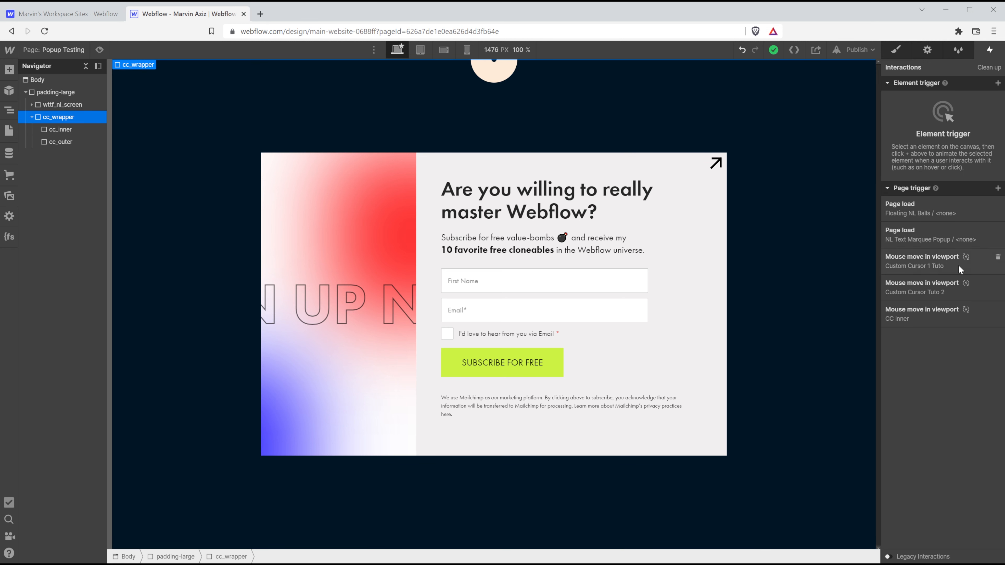
pyautogui.click(998, 189)
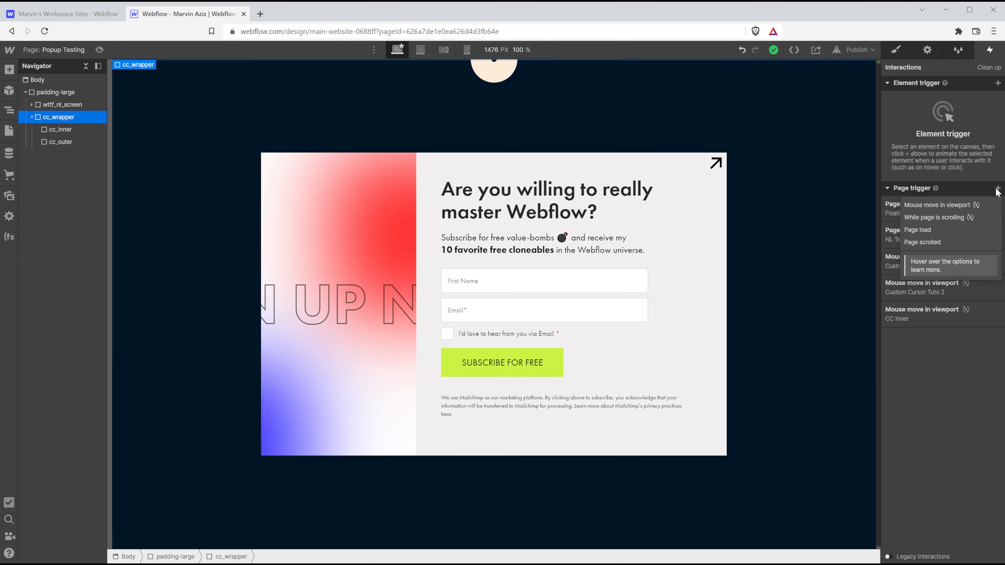
pyautogui.click(947, 206)
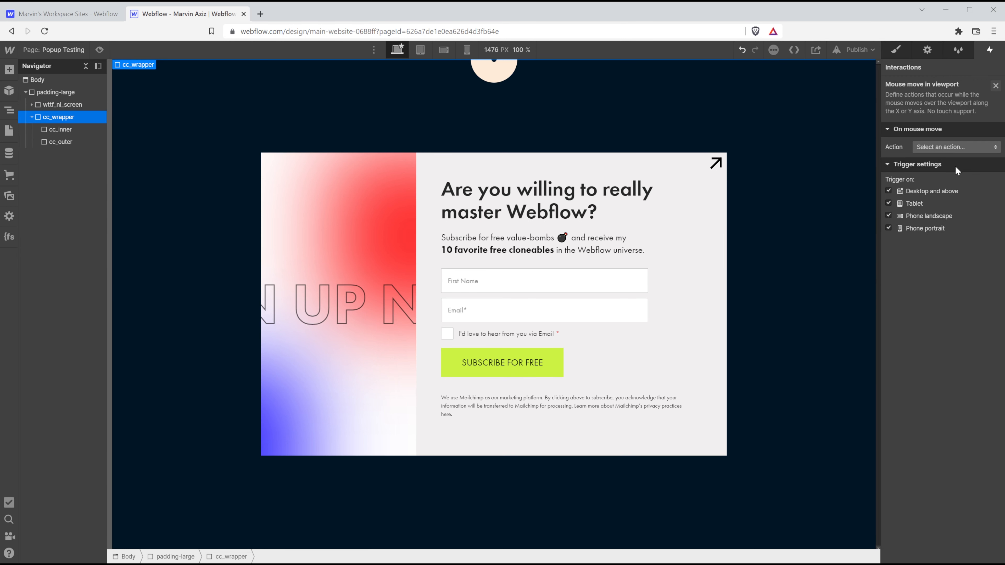
pyautogui.click(957, 143)
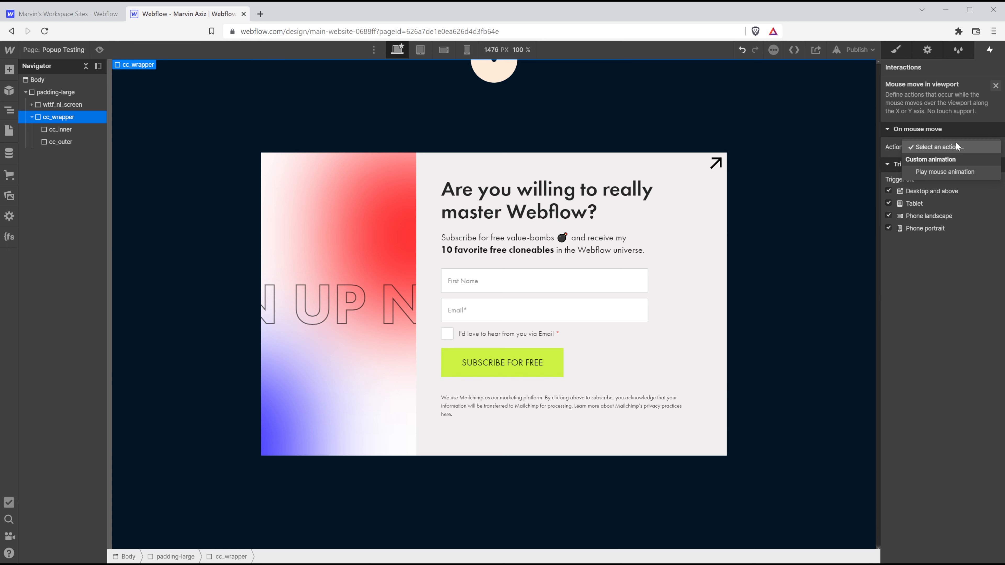
pyautogui.click(937, 172)
pyautogui.click(995, 163)
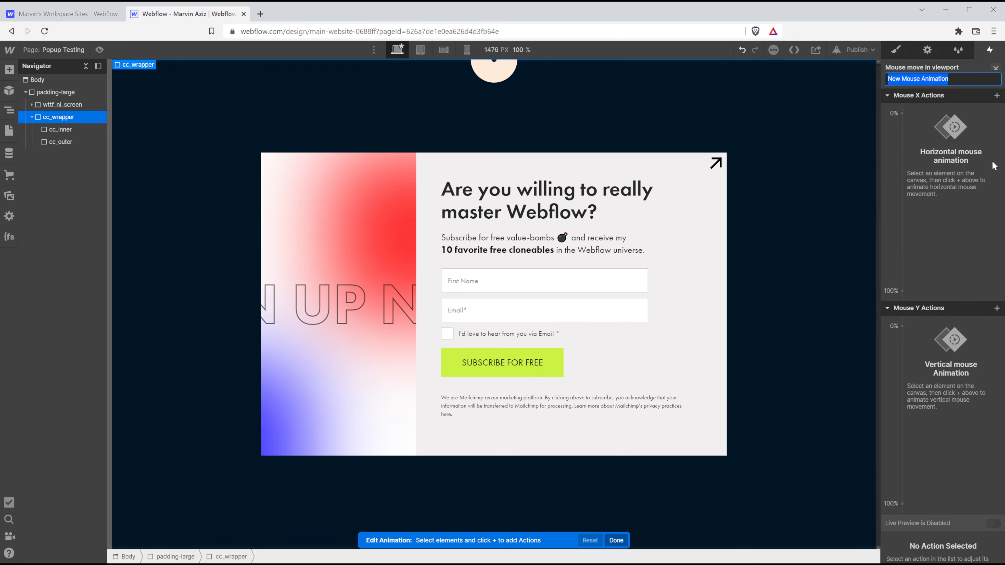
pyautogui.write('CC')
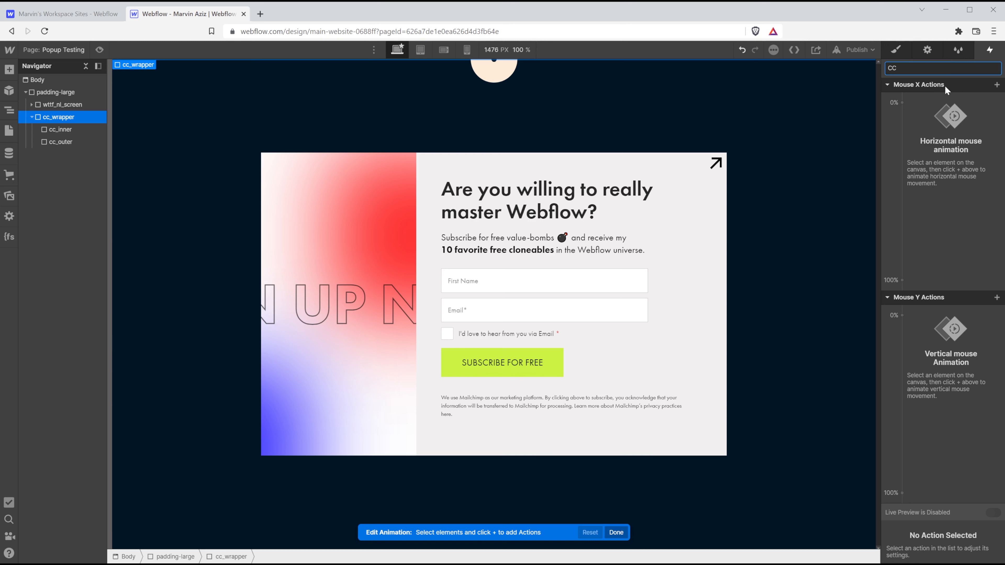
pyautogui.write(' Outer')
pyautogui.click(950, 99)
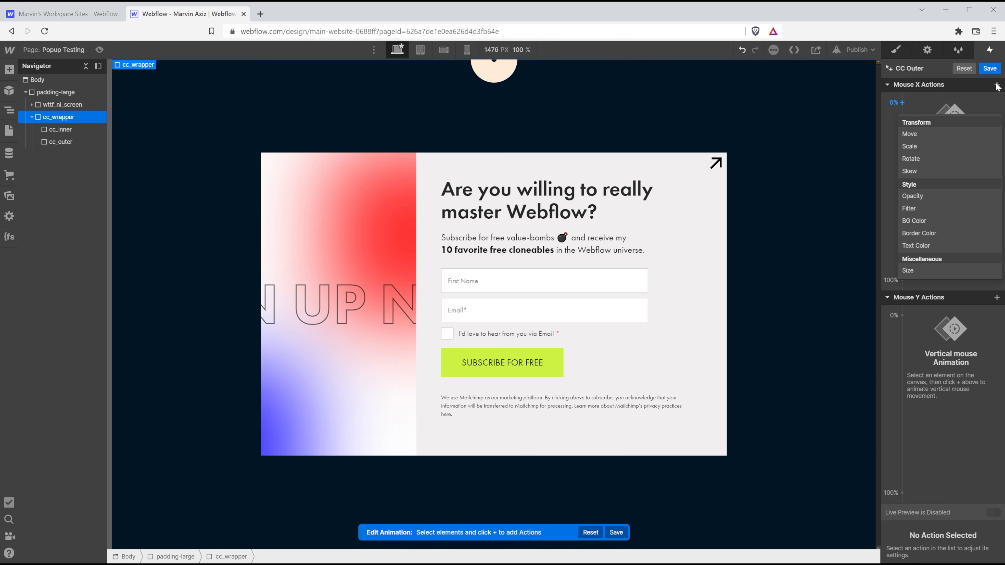
# Add a Mouse X Move on the cc_outer class starting at -50vw at 0%.
pyautogui.click(65, 143)
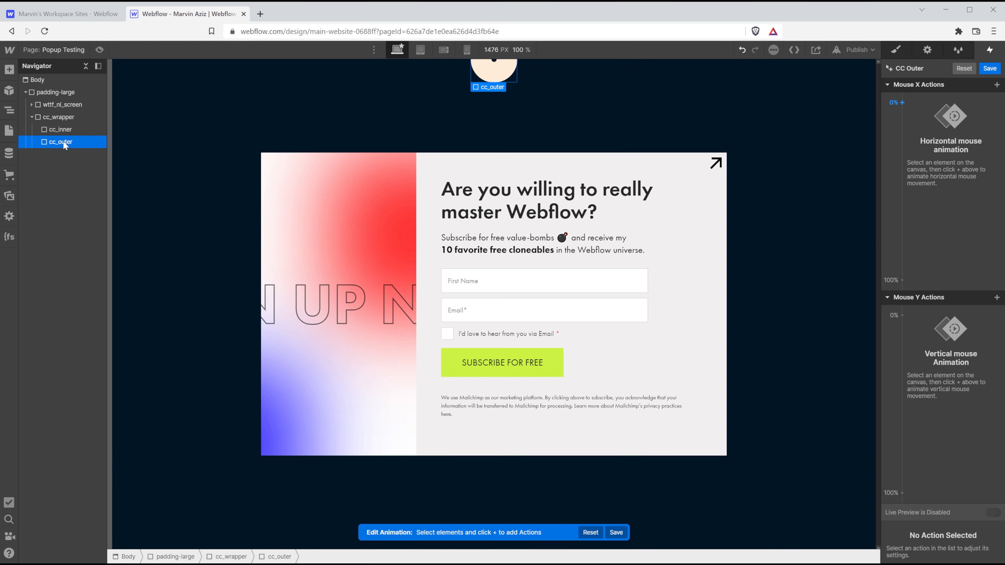
pyautogui.click(998, 85)
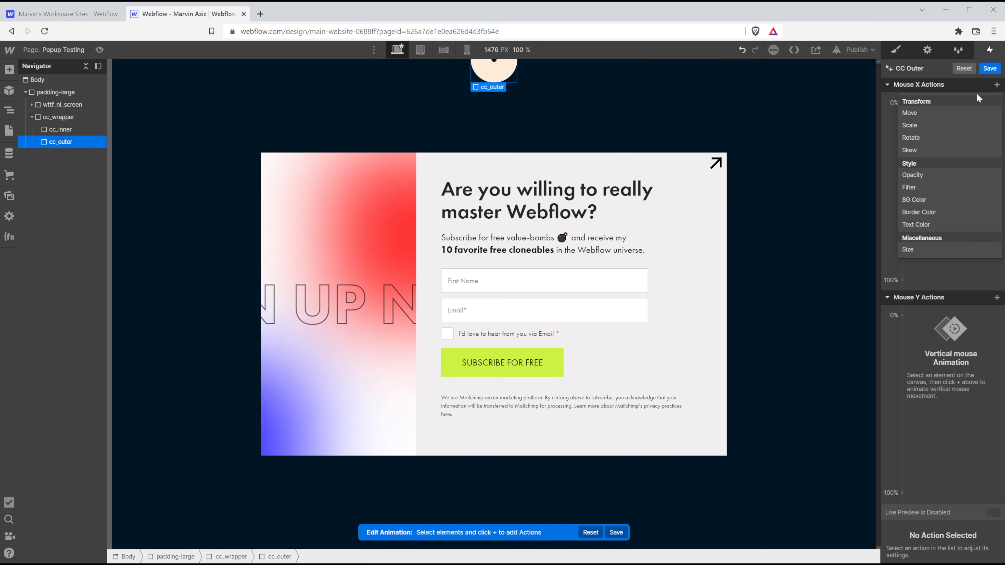
pyautogui.click(940, 108)
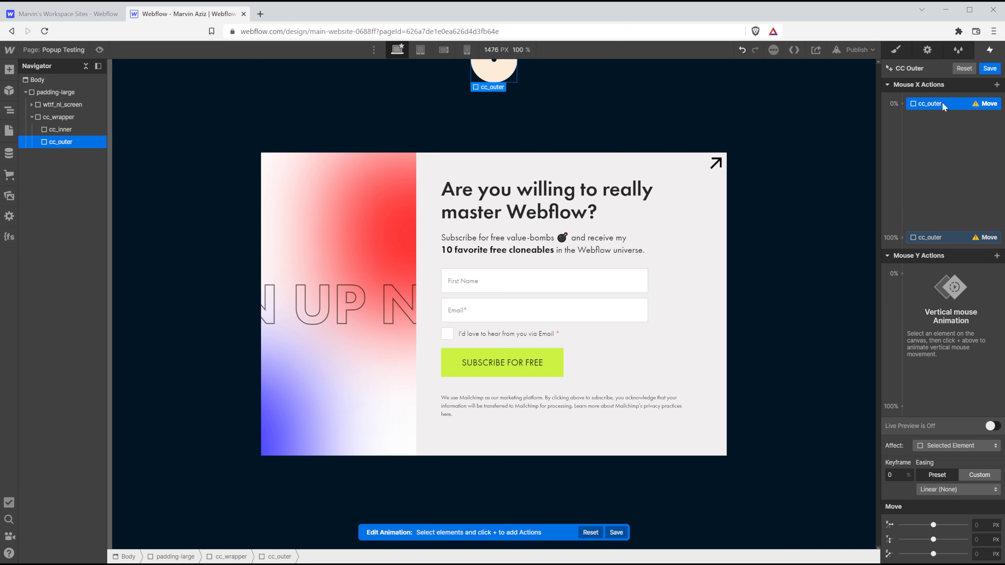
pyautogui.click(949, 446)
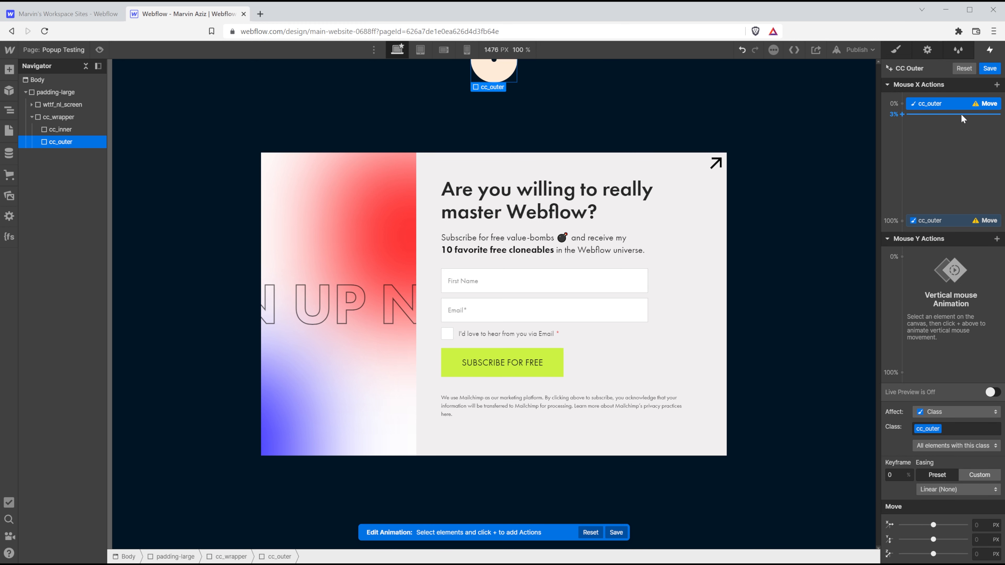
pyautogui.click(986, 526)
pyautogui.write('-')
pyautogui.write('50vw')
pyautogui.press('Return')
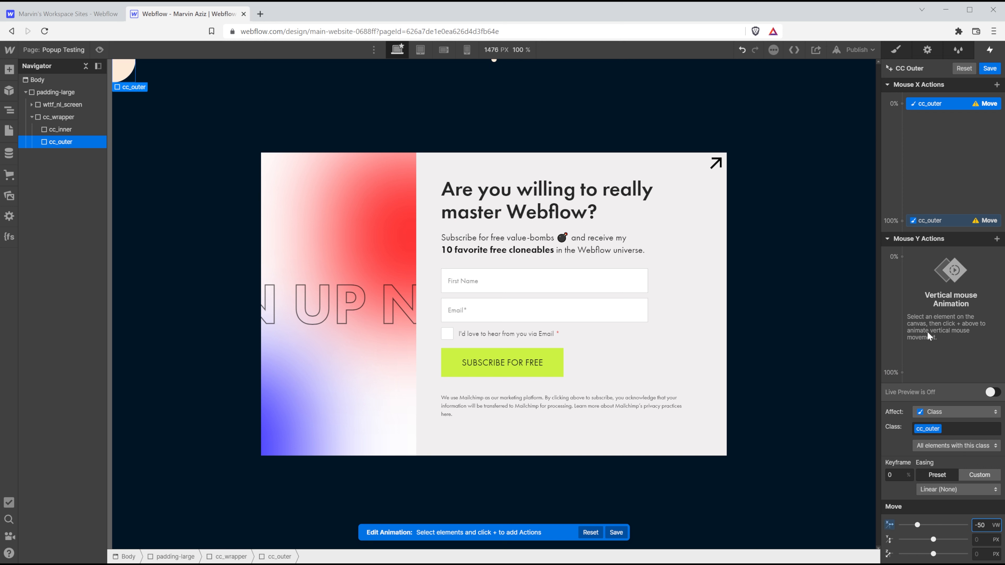
# Set the horizontal move to 50vw at the 100% keyframe.
pyautogui.click(936, 221)
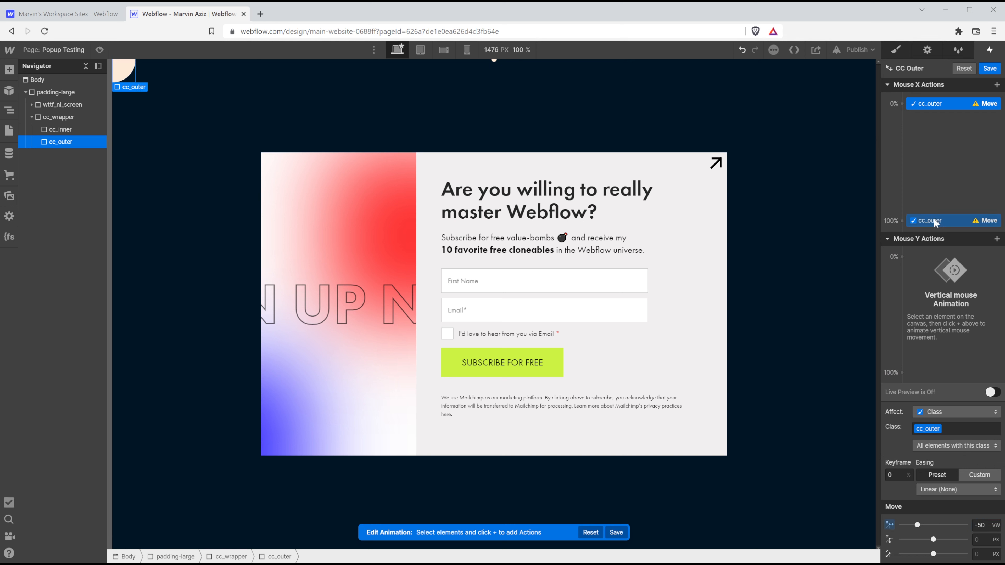
pyautogui.click(982, 524)
pyautogui.write('50')
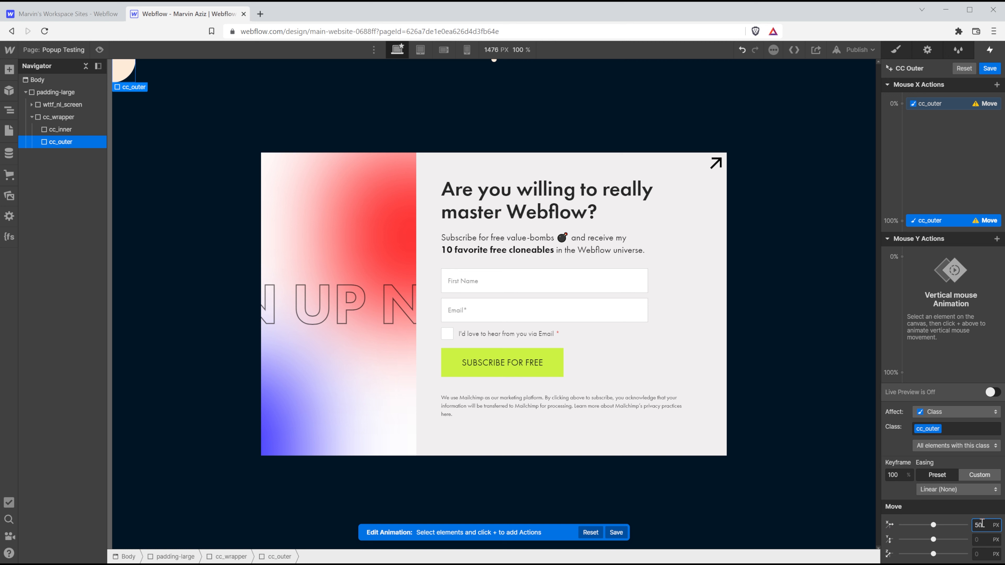
pyautogui.write('vw')
pyautogui.press('Return')
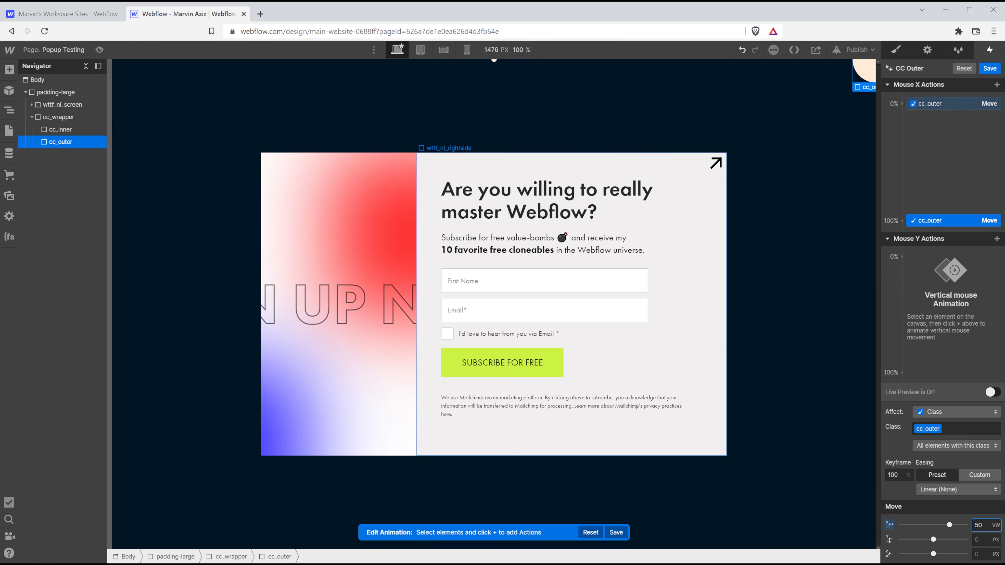
pyautogui.click(65, 121)
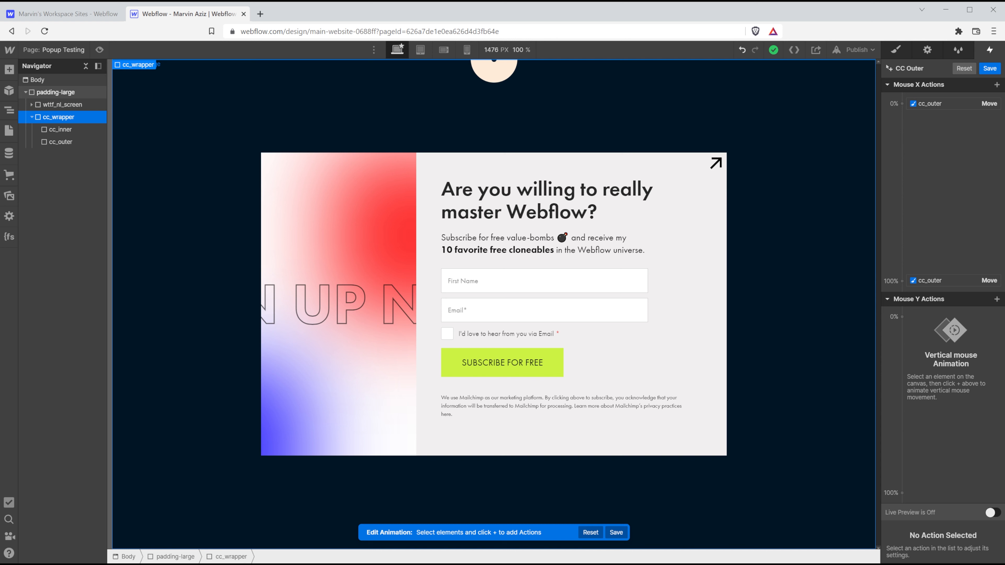
# Add a Mouse Y Move on the cc_wrapper class starting at 0vh at 0%.
pyautogui.click(997, 299)
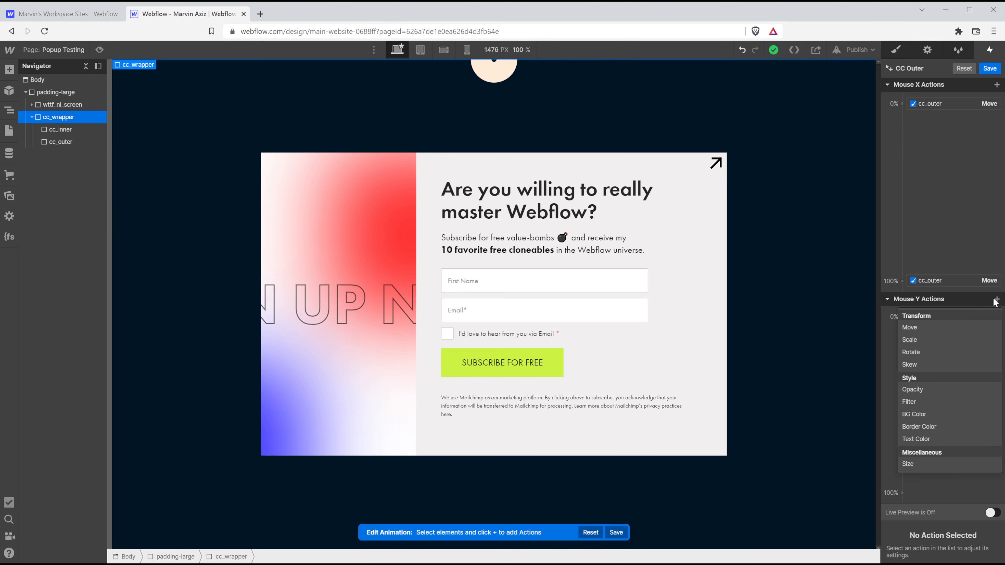
pyautogui.click(950, 327)
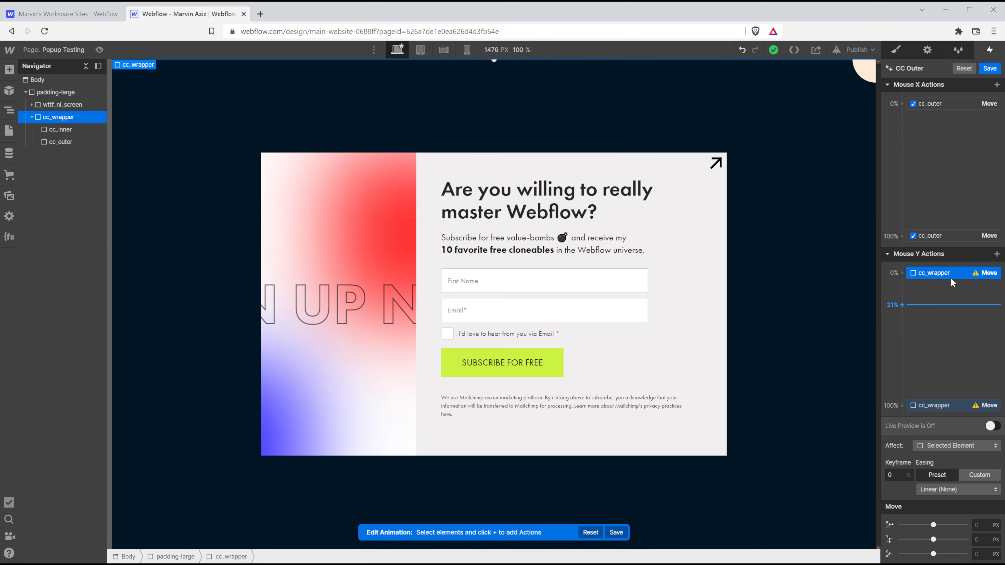
pyautogui.click(944, 444)
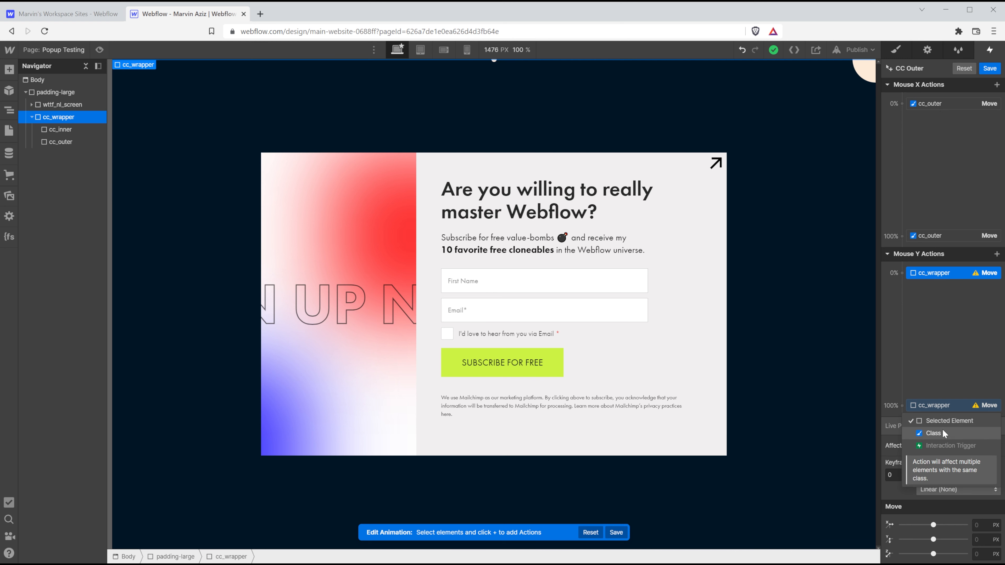
pyautogui.click(942, 430)
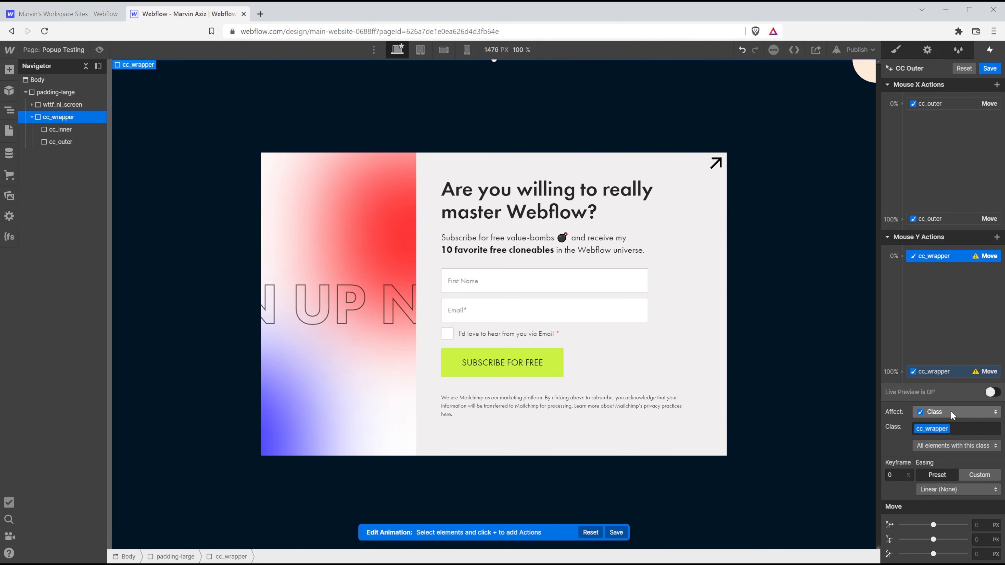
pyautogui.click(984, 537)
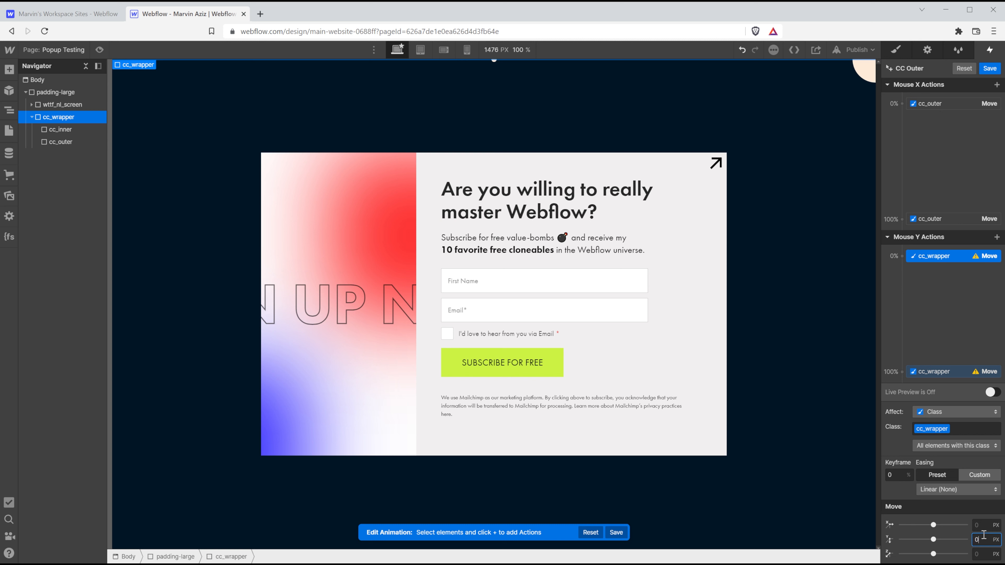
pyautogui.write('0vh')
pyautogui.press('Return')
# Set the vertical move to 100vh at 100% and save CC Outer.
pyautogui.click(959, 374)
pyautogui.click(983, 541)
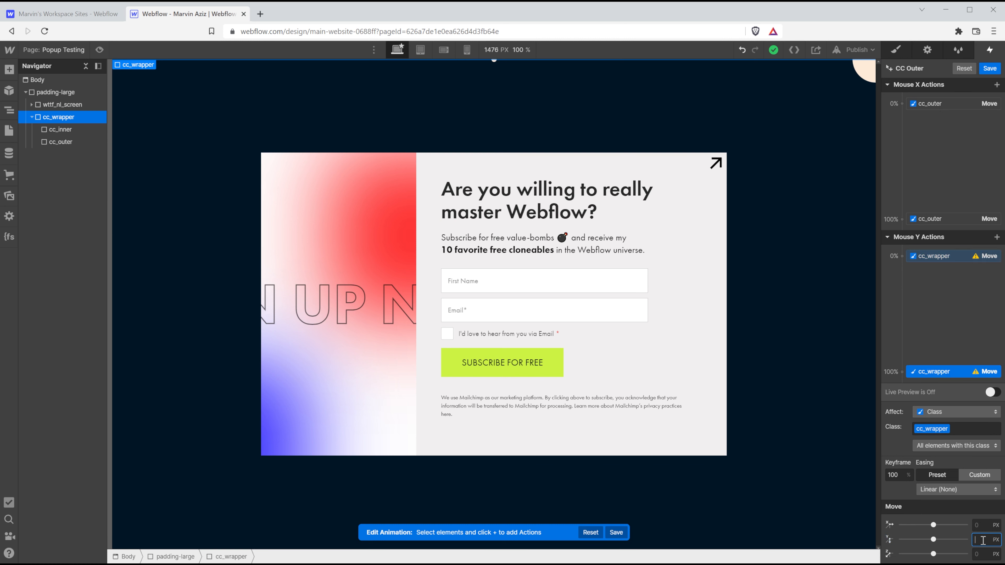
pyautogui.write('100vh')
pyautogui.press('Return')
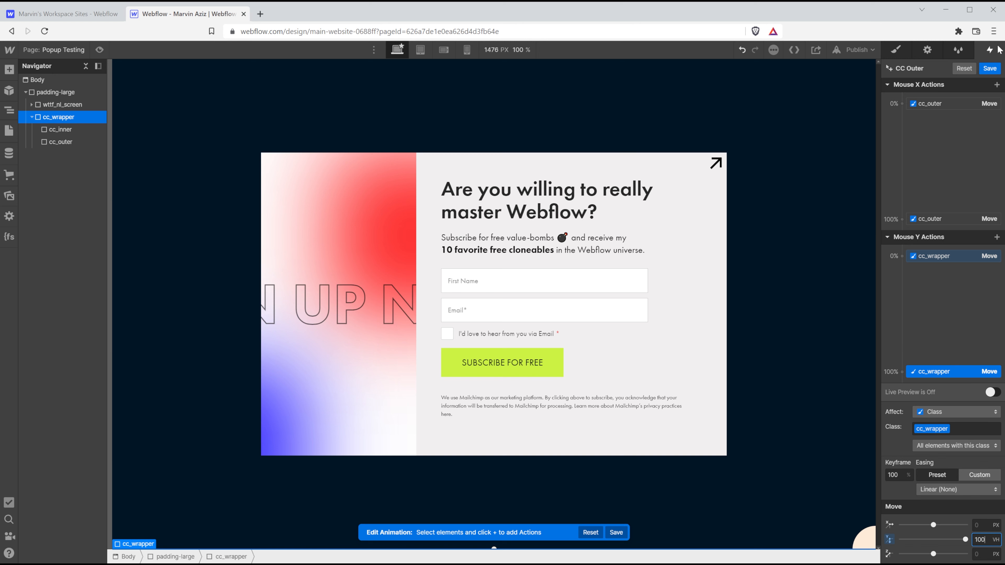
pyautogui.click(992, 68)
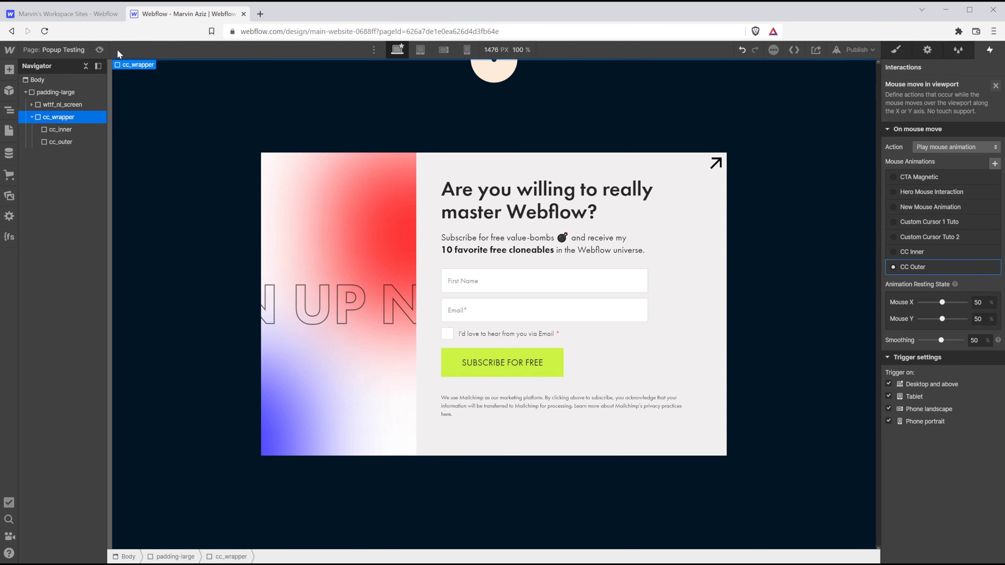
# Preview the page to watch the cursor circle follow the mouse, then exit preview.
pyautogui.click(99, 50)
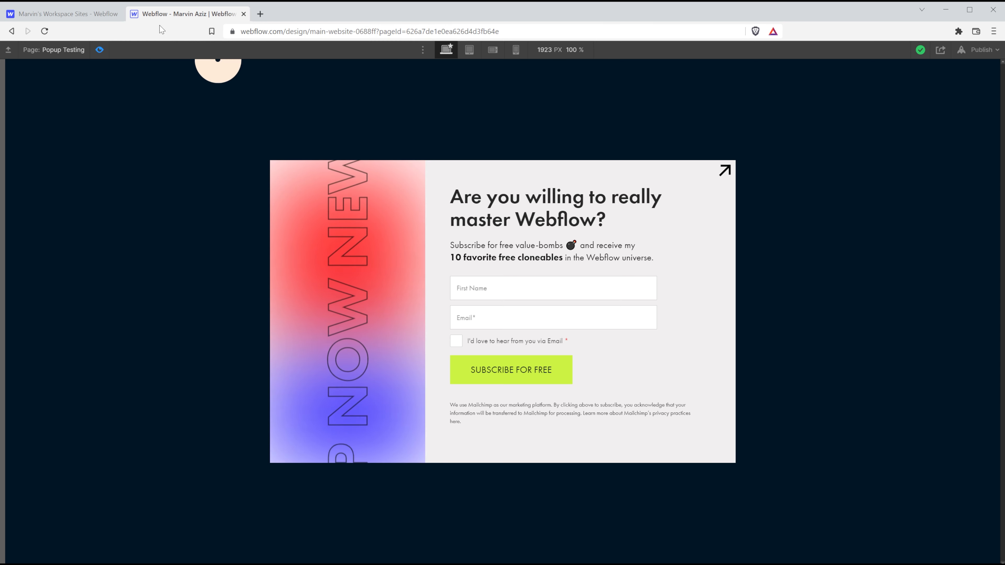
pyautogui.press('Escape')
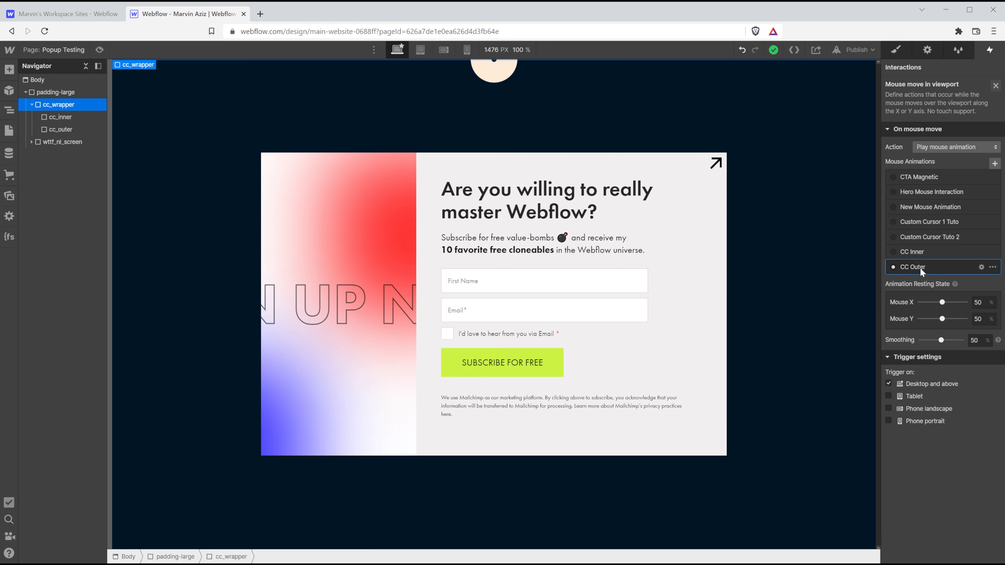
# Raise the CC Outer trigger's smoothing to 80%.
pyautogui.moveTo(941, 340); pyautogui.dragTo(953, 341)
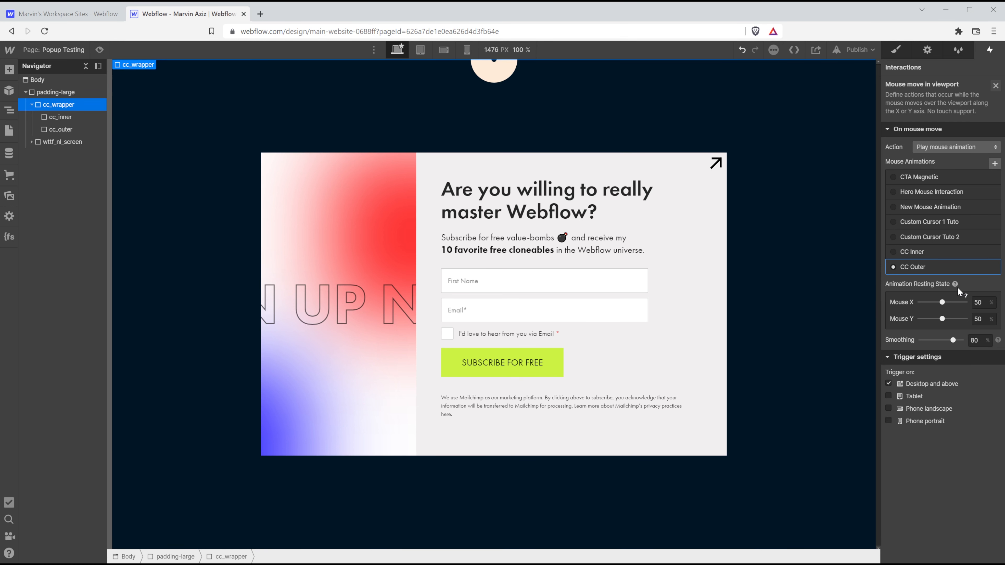
pyautogui.click(996, 87)
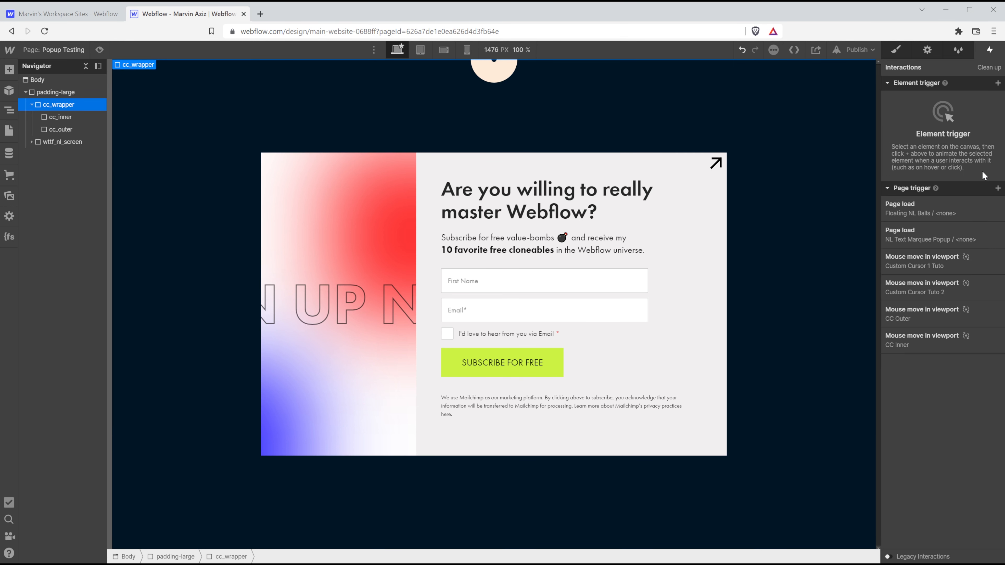
pyautogui.click(943, 314)
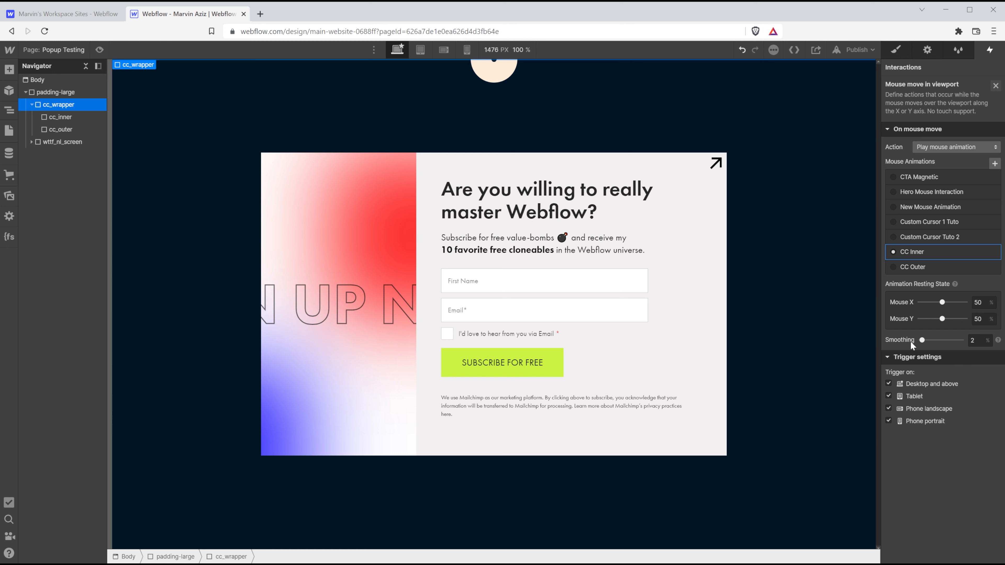
# Set the CC Inner trigger's smoothing to nearly zero and check the cursor in preview.
pyautogui.moveTo(922, 340); pyautogui.dragTo(906, 348)
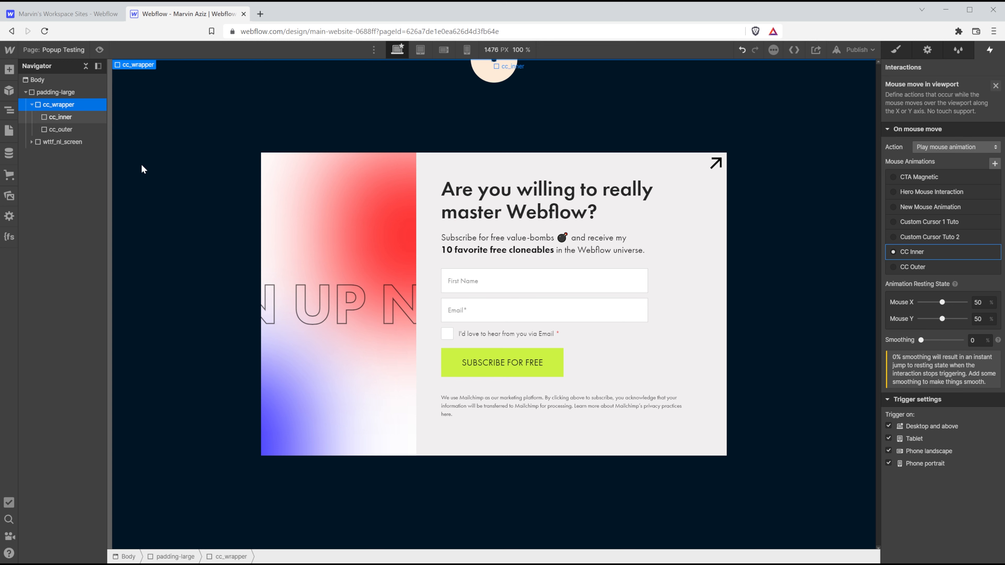
pyautogui.click(976, 340)
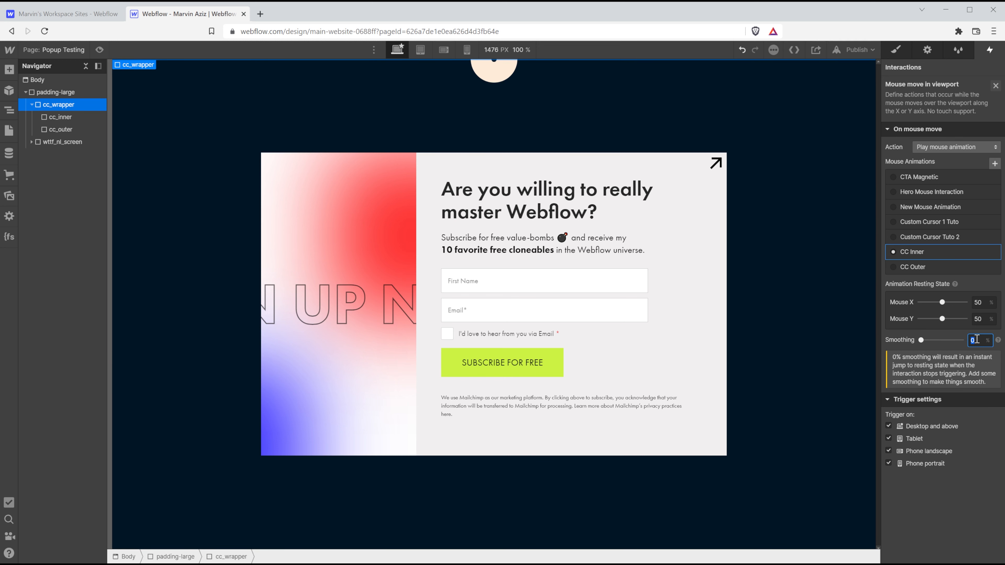
pyautogui.write('2')
pyautogui.press('Return')
pyautogui.click(99, 50)
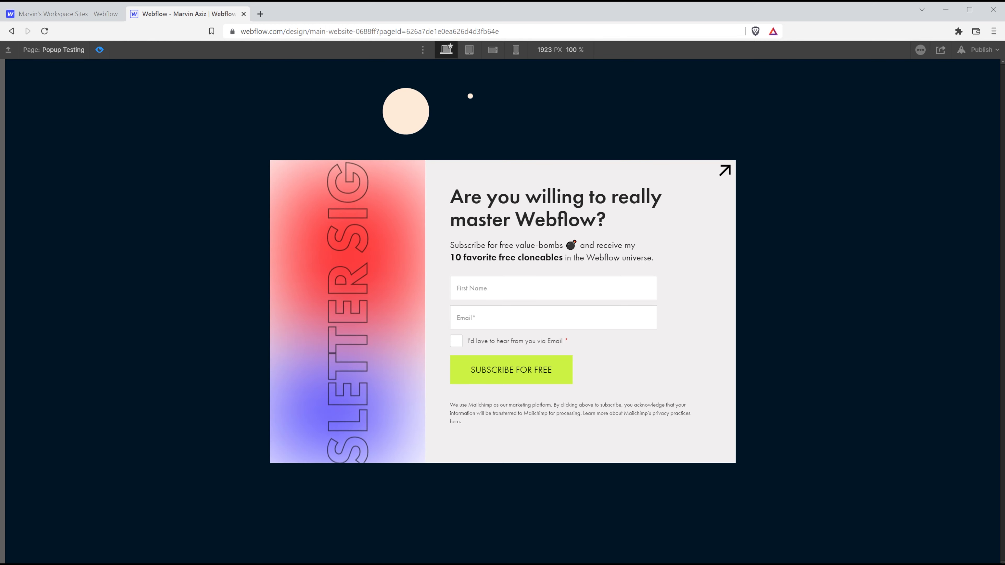
pyautogui.click(99, 50)
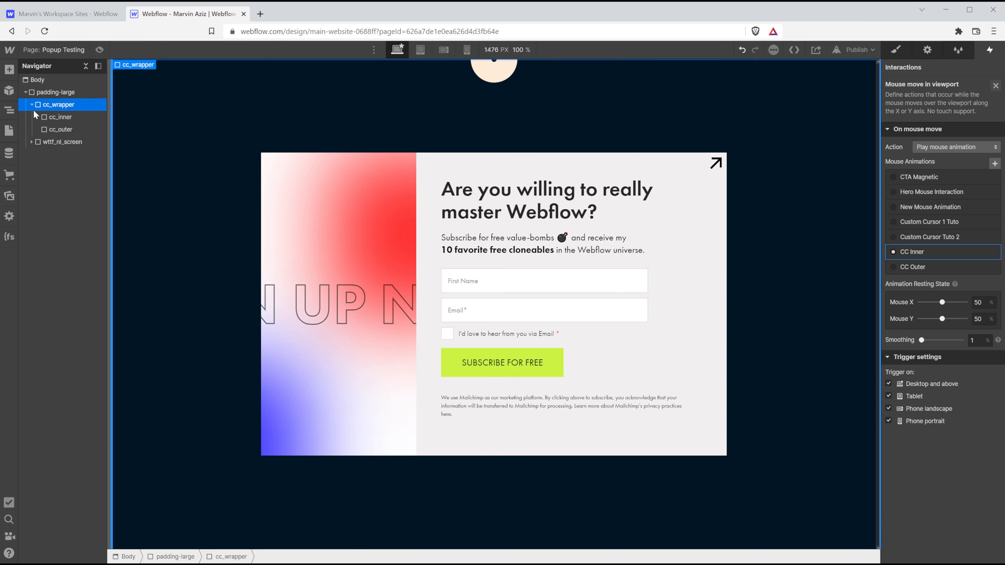
# Change cc_outer's width from 90 to 60 px and preview the trailing circle.
pyautogui.click(58, 126)
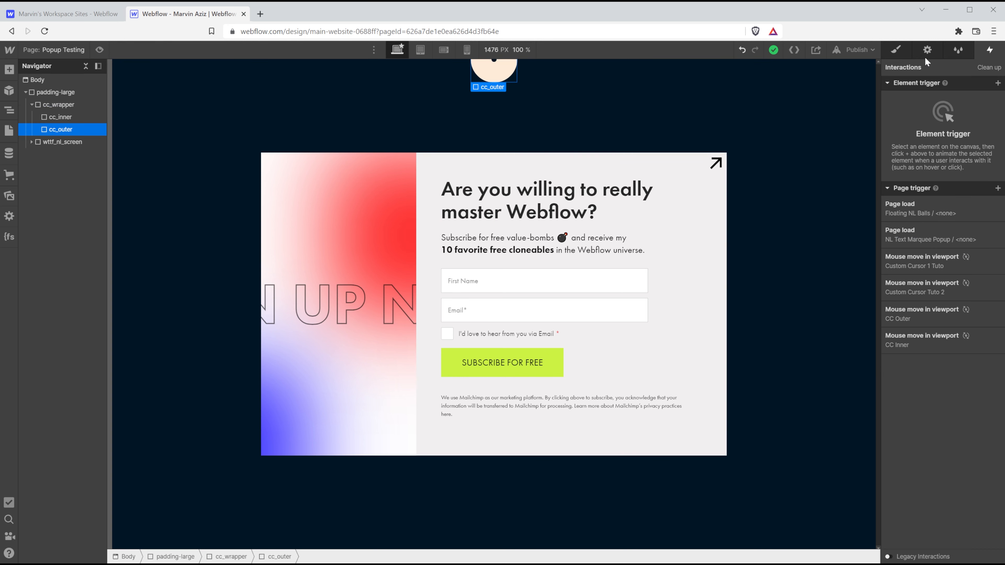
pyautogui.click(908, 51)
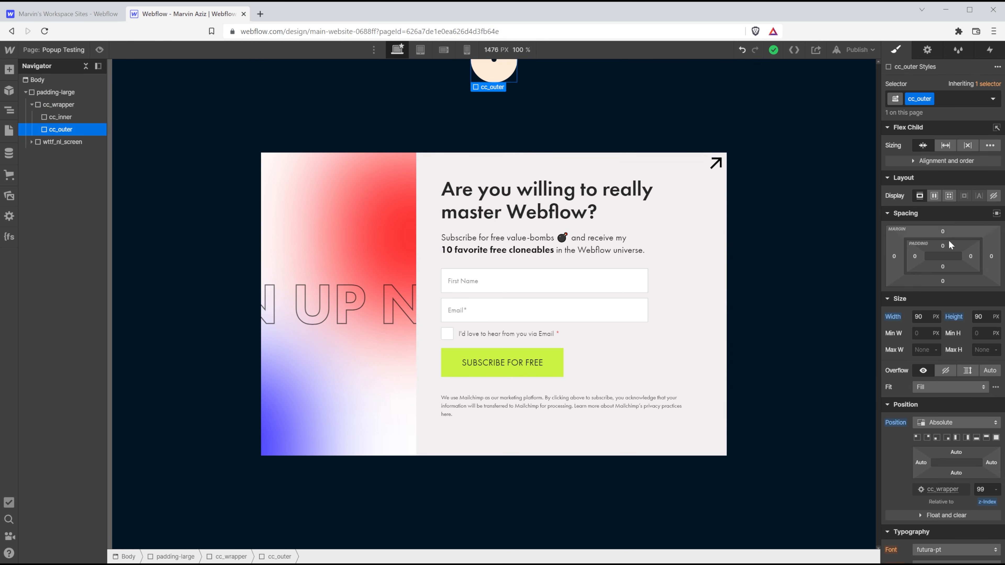
pyautogui.click(931, 317)
pyautogui.press('Return')
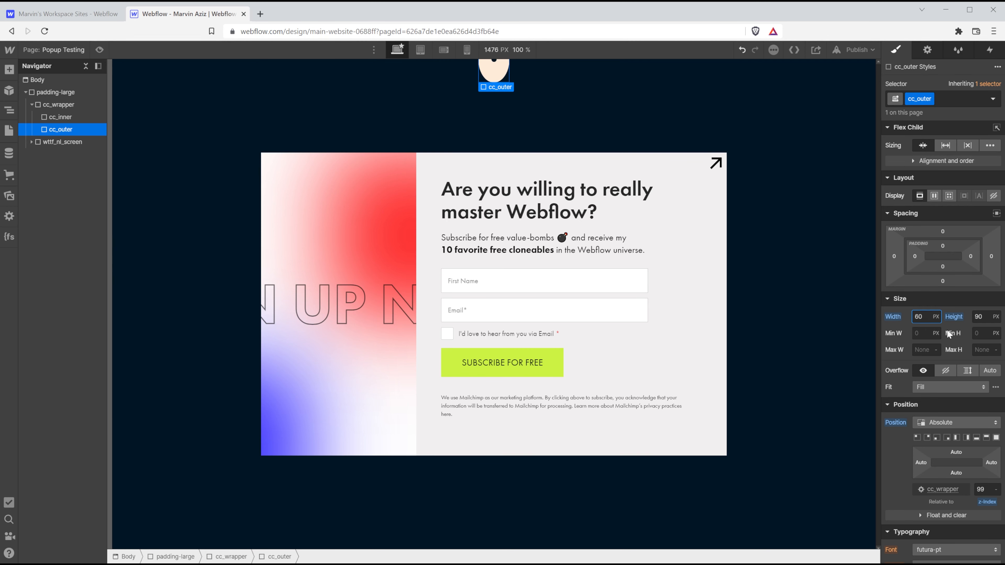
pyautogui.hotkey('ctrl', 'shift', 'p')
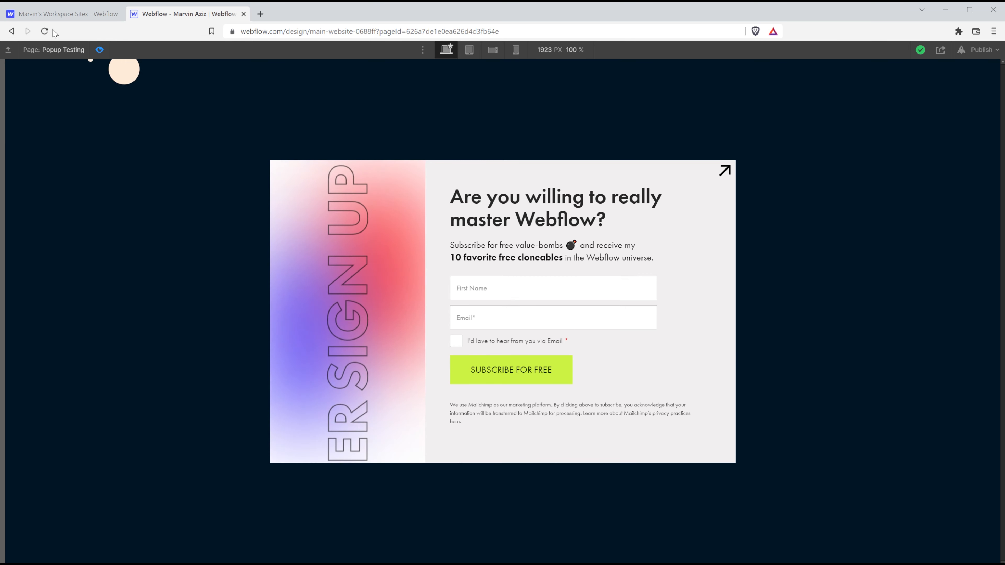
# Insert a Div Block inside cc_inner and give it the class cc_innerText_wrapper.
pyautogui.click(100, 49)
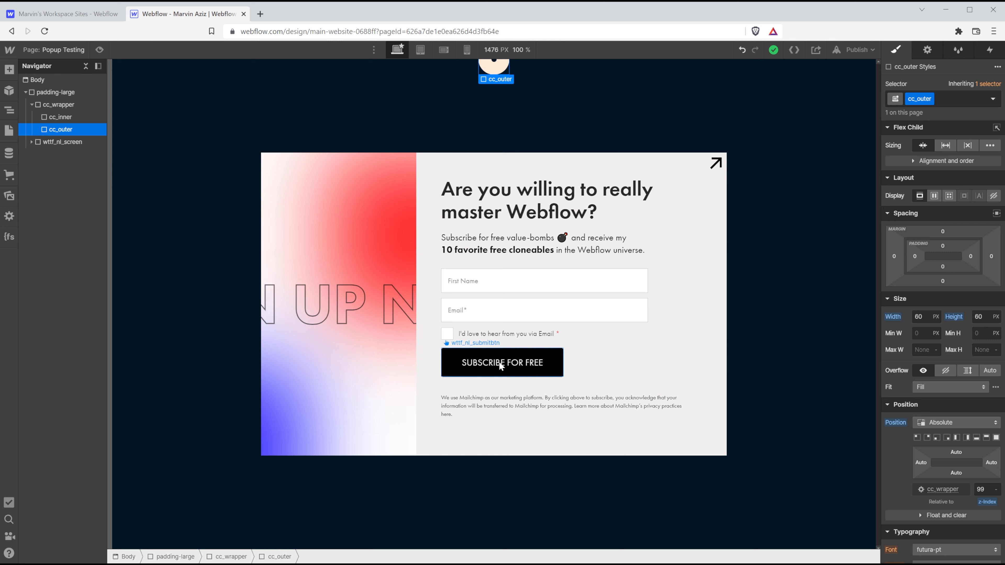
pyautogui.click(58, 116)
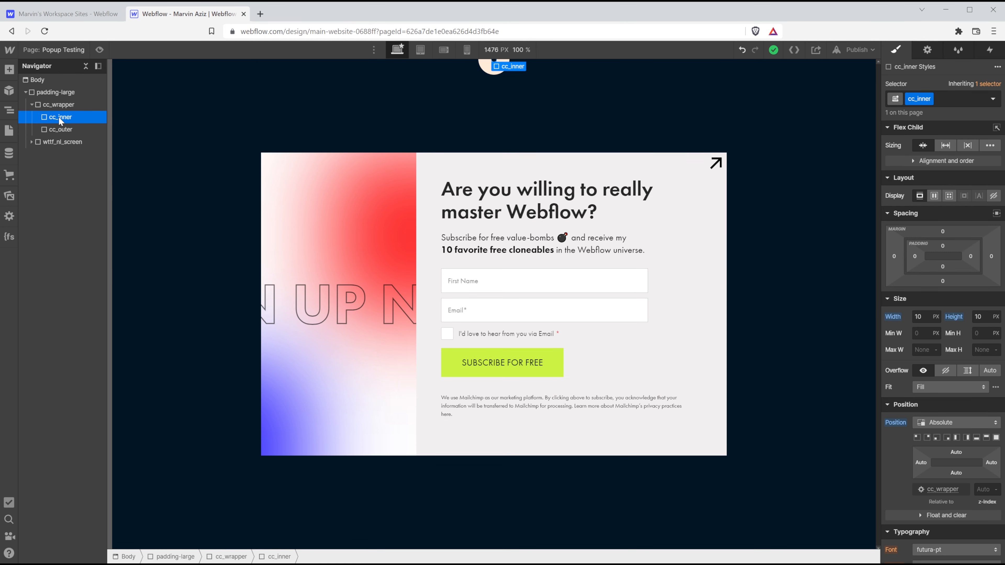
pyautogui.hotkey('ctrl', 'e')
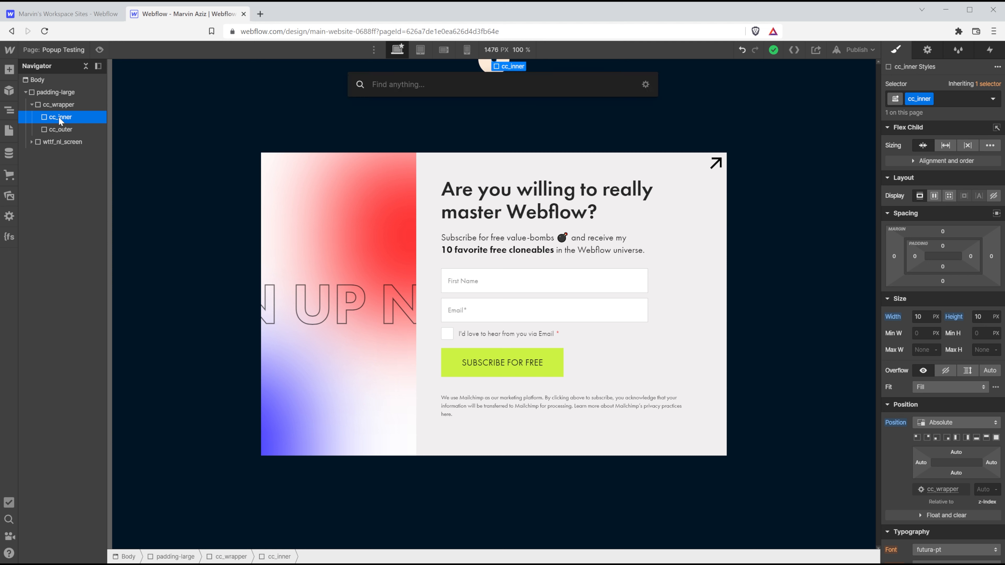
pyautogui.write('divc')
pyautogui.press('BackSpace')
pyautogui.press('Return')
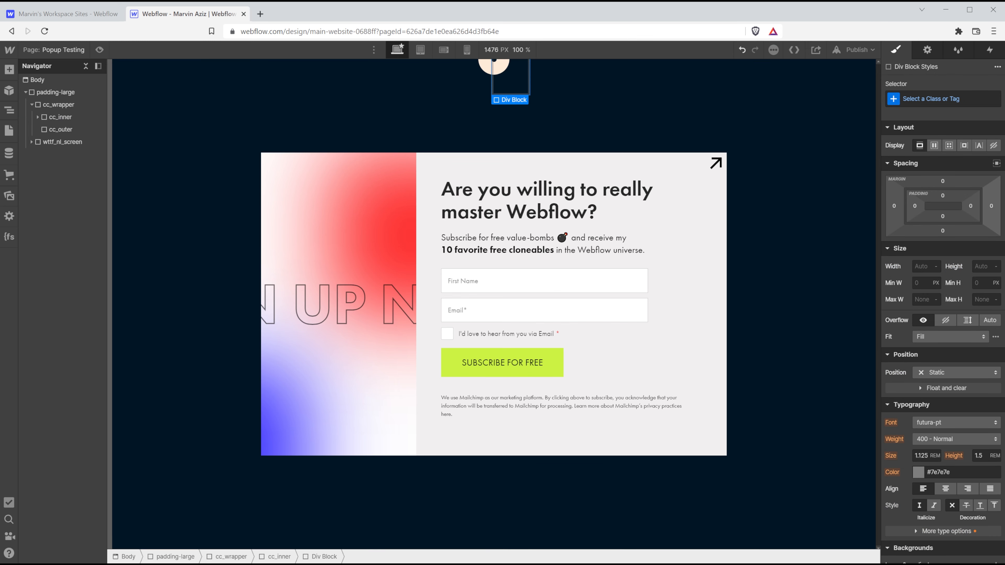
pyautogui.click(923, 98)
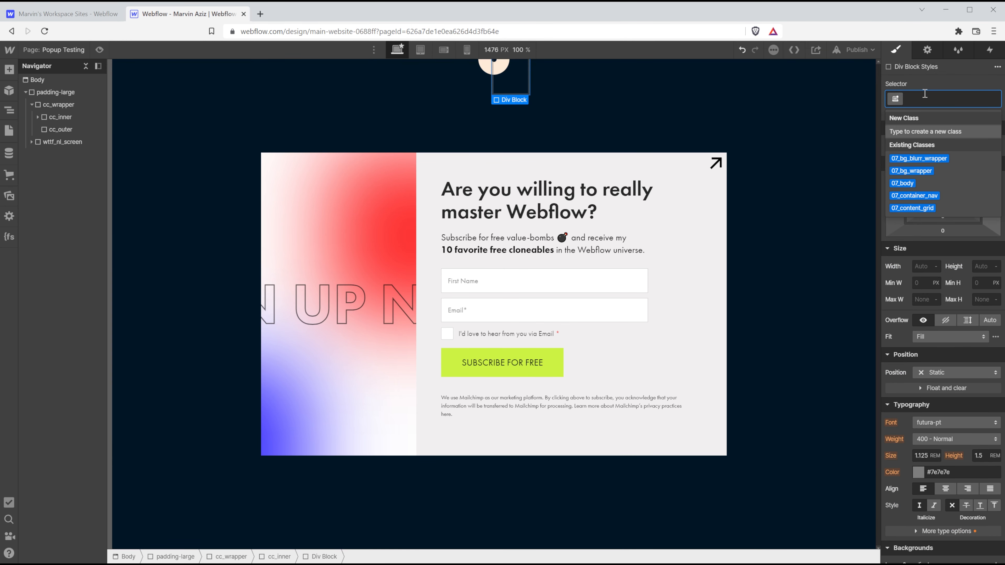
pyautogui.write('cc_')
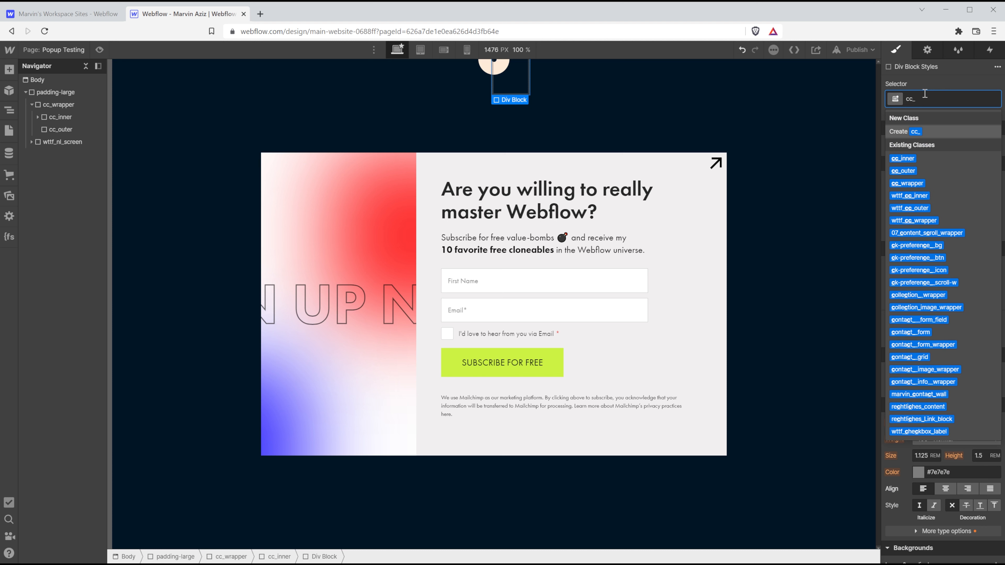
pyautogui.write('innerText_wrapper')
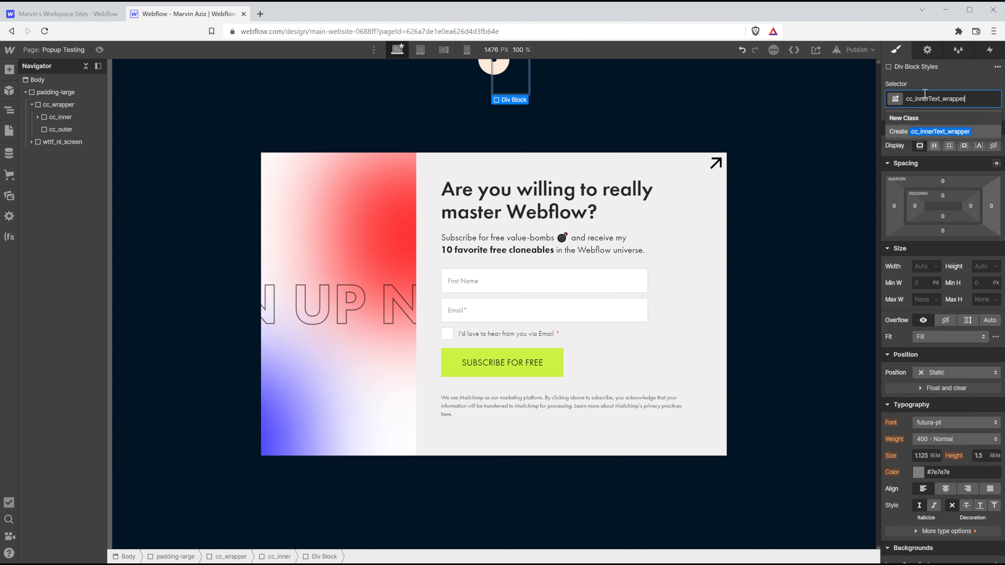
pyautogui.press('Return')
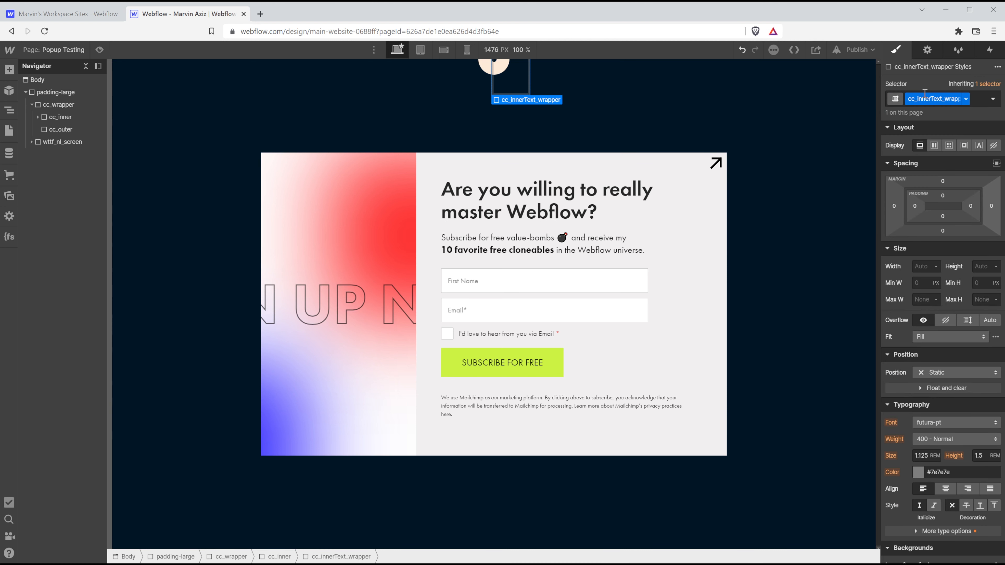
# Size the new div to 100 × 100 px and add equal padding on all sides.
pyautogui.scroll(-5, 947, 331)
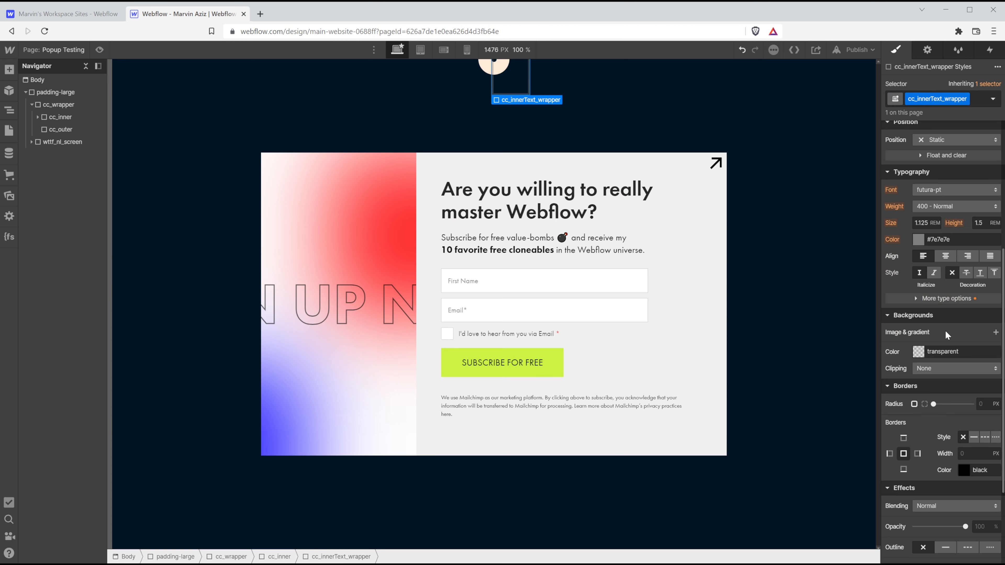
pyautogui.scroll(-3, 945, 330)
pyautogui.scroll(8, 942, 281)
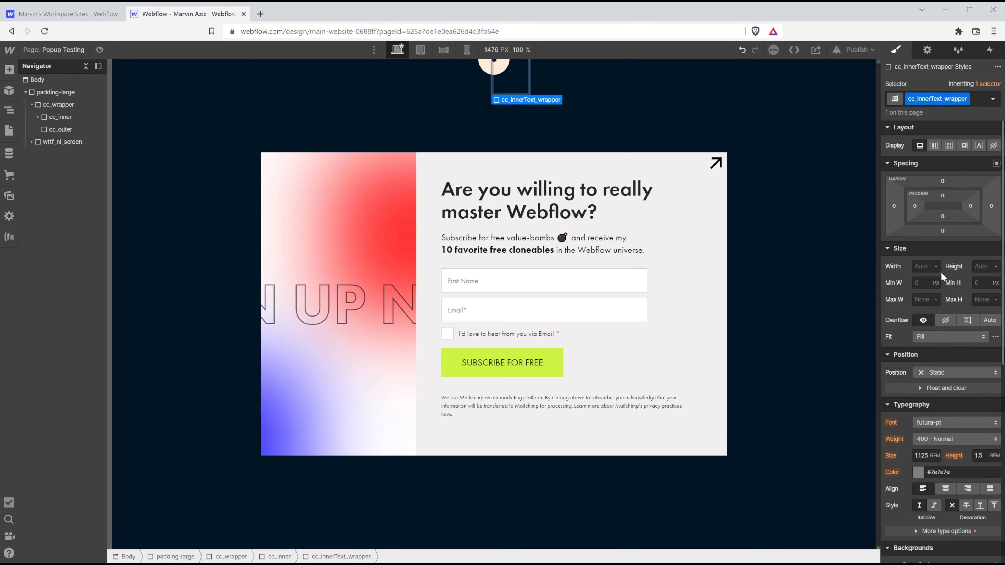
pyautogui.click(923, 265)
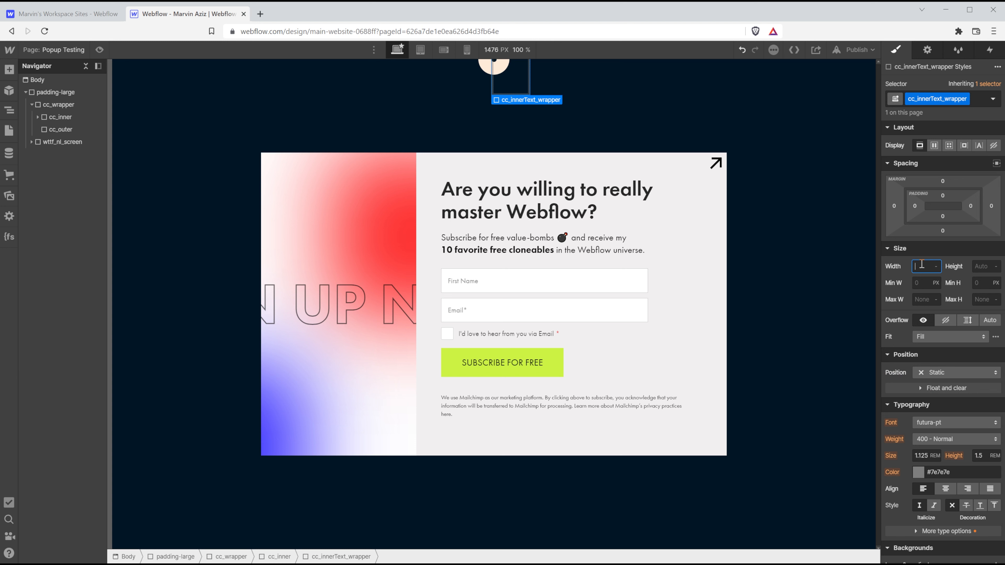
pyautogui.write('100')
pyautogui.click(987, 269)
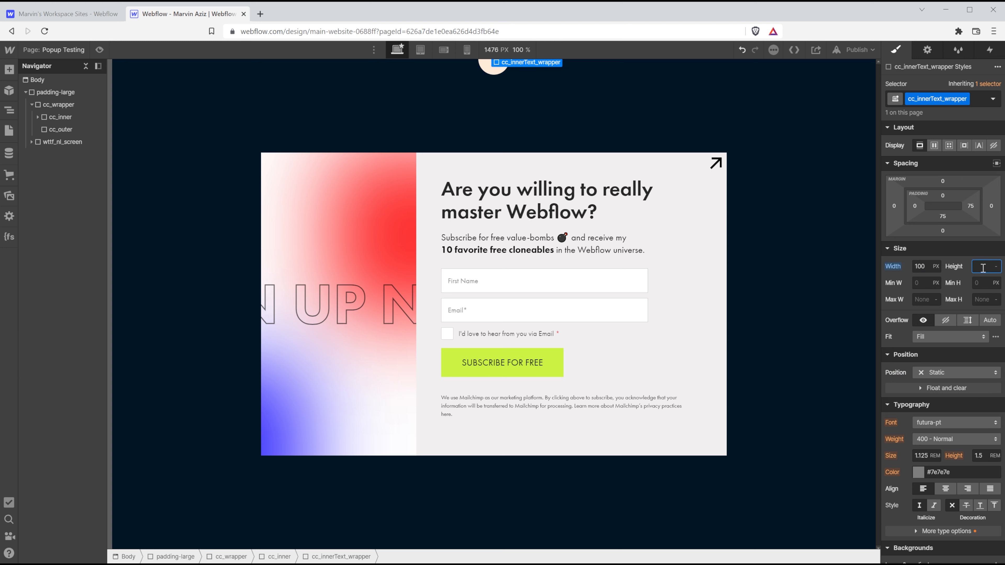
pyautogui.write('1000')
pyautogui.press('Tab')
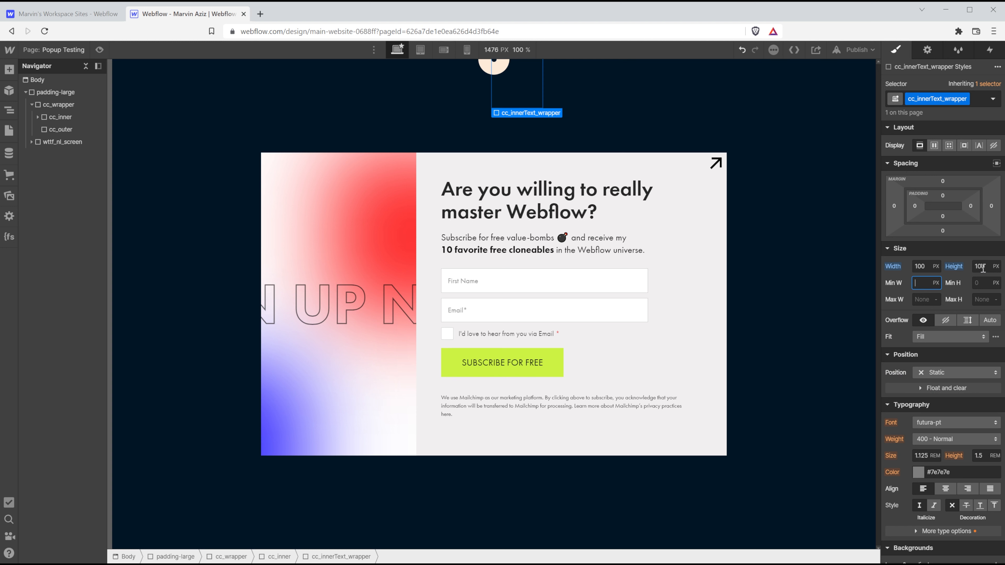
pyautogui.click(945, 195)
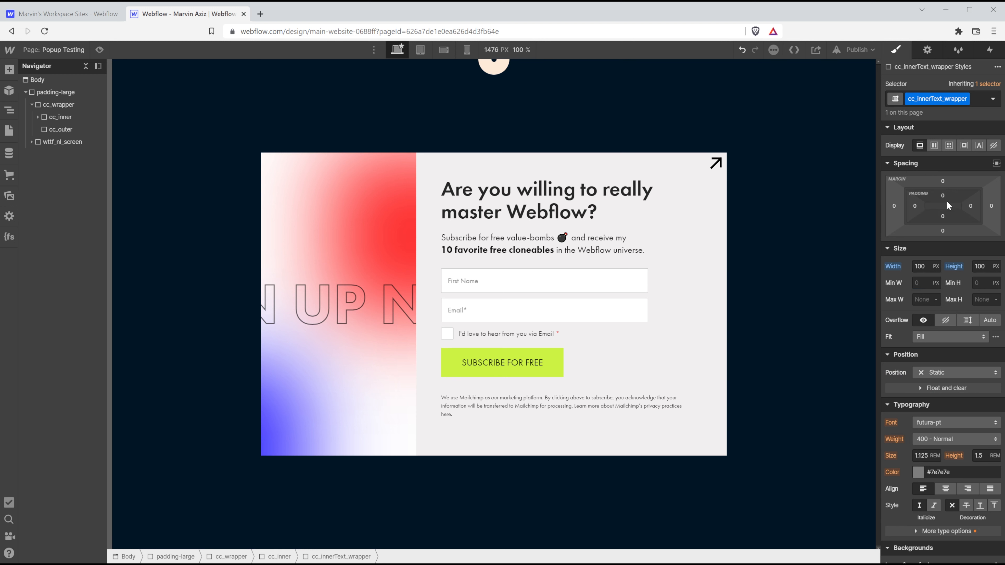
pyautogui.moveTo(948, 202); pyautogui.dragTo(948, 194)
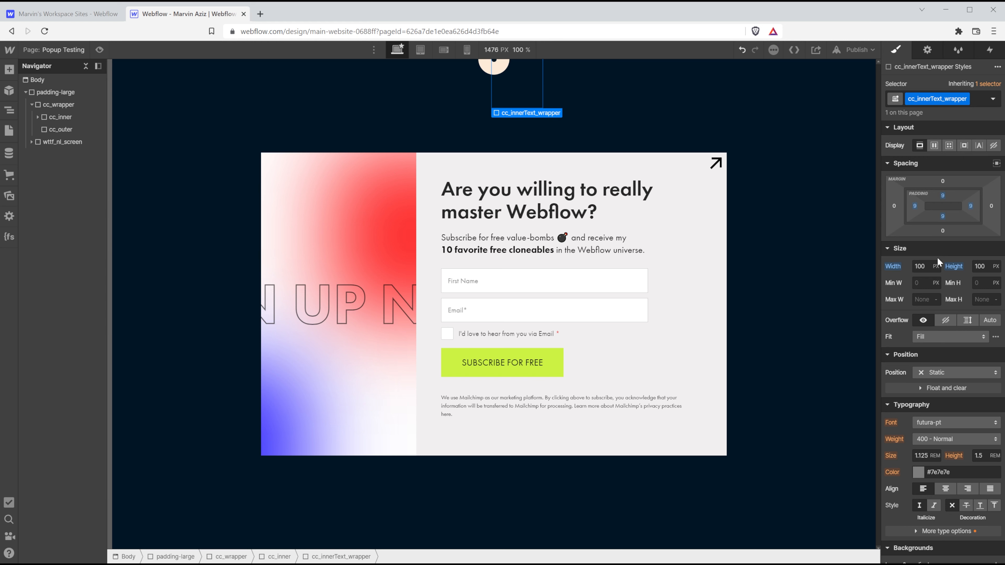
# Give cc_innerText_wrapper a 50% corner radius to make it round.
pyautogui.scroll(-5, 944, 333)
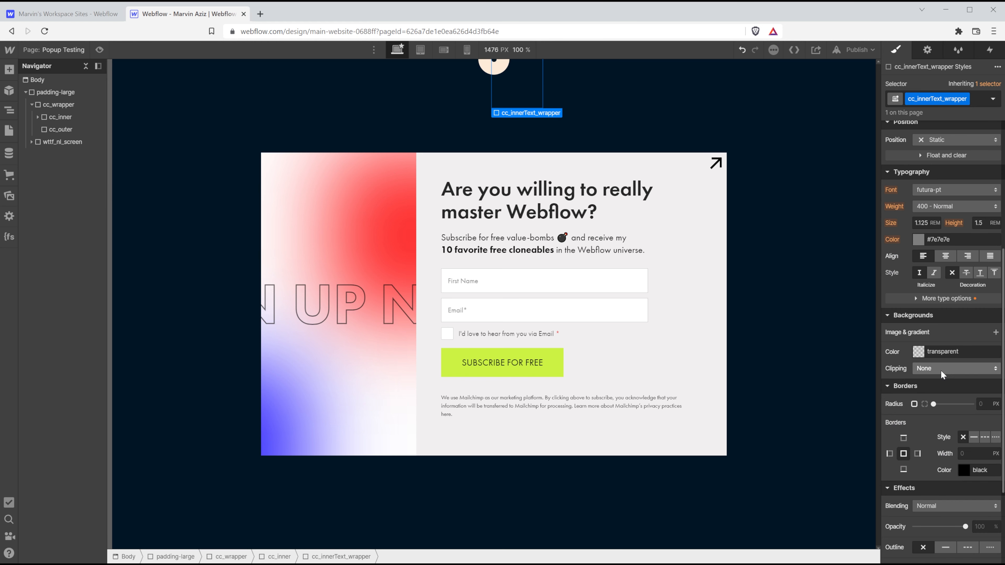
pyautogui.click(983, 405)
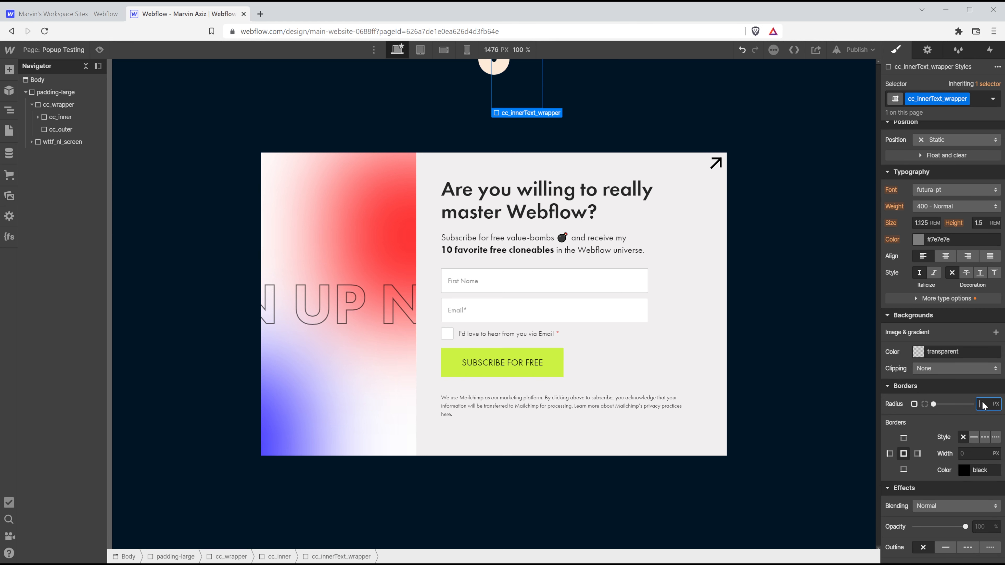
pyautogui.write('50')
pyautogui.press('Return')
# Set the circle's background colour to bright magenta.
pyautogui.scroll(-3, 934, 459)
pyautogui.scroll(3, 956, 342)
pyautogui.scroll(2, 956, 342)
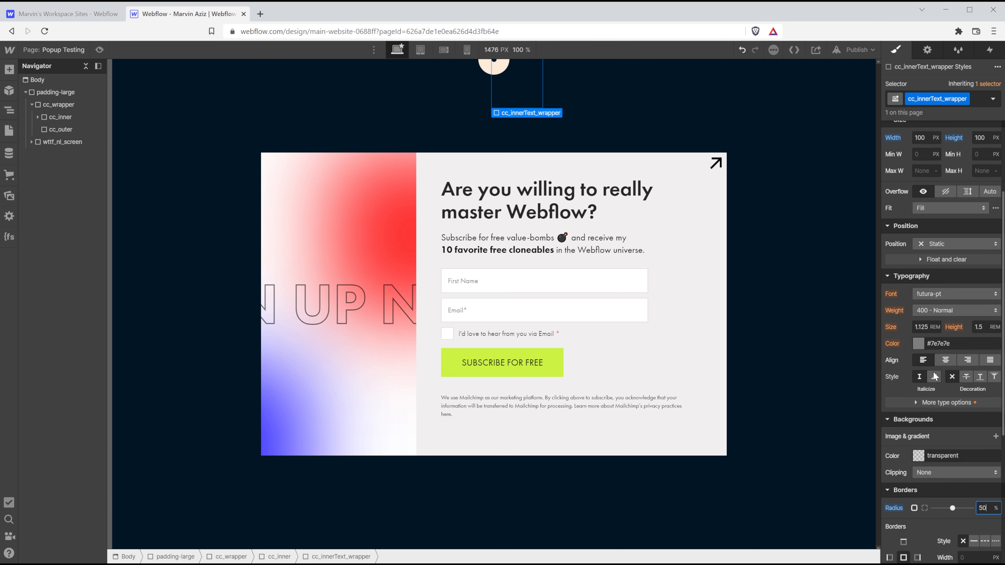
pyautogui.click(920, 457)
pyautogui.click(983, 360)
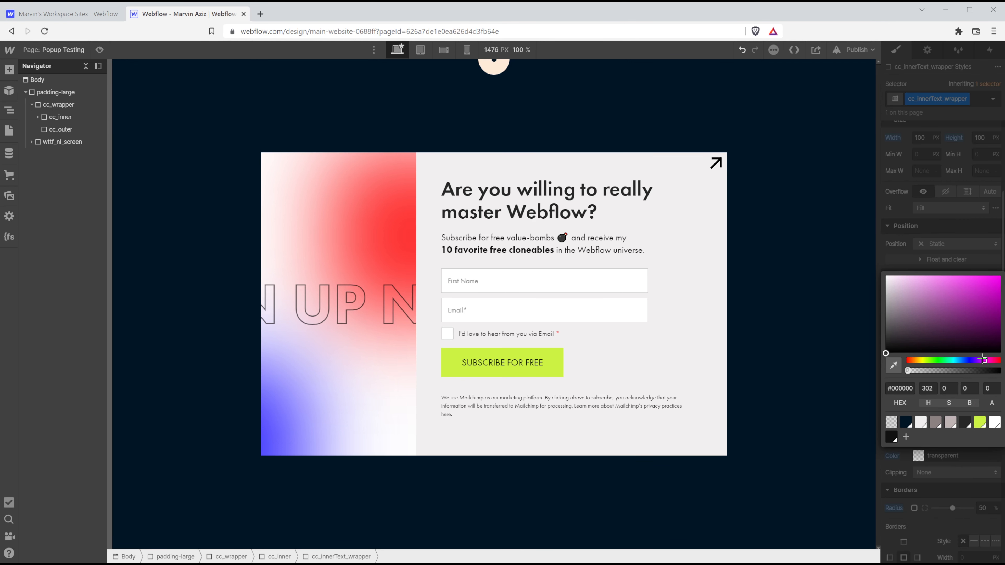
pyautogui.moveTo(995, 328); pyautogui.dragTo(1001, 275)
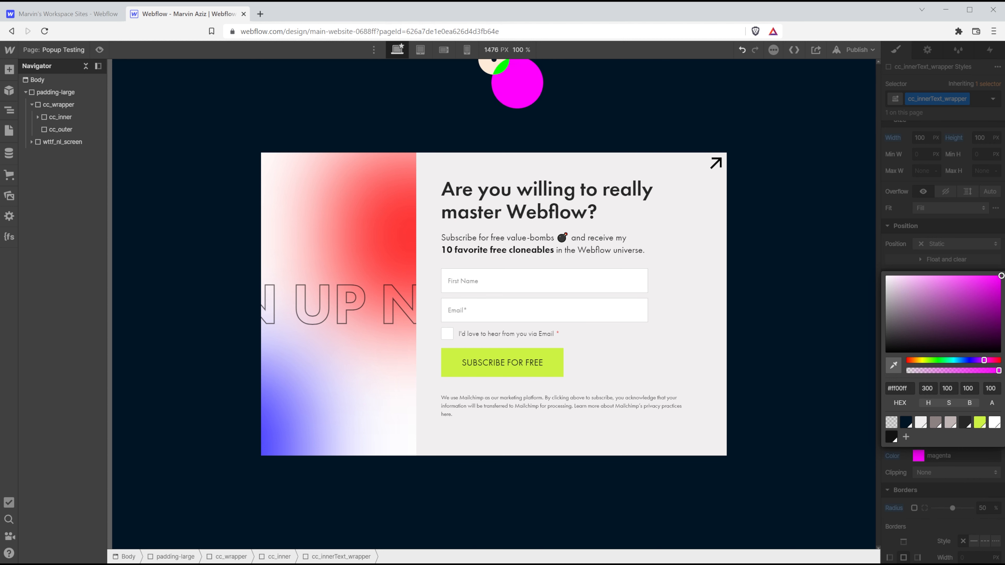
pyautogui.click(948, 260)
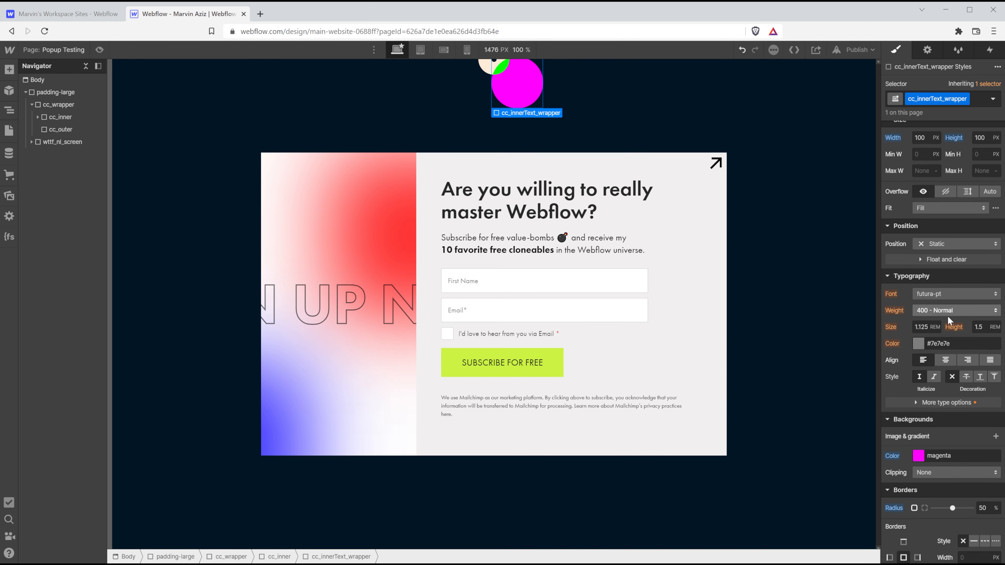
# Insert a Text Link by mistake through Quick Find, then remove it.
pyautogui.hotkey('ctrl', 'e')
pyautogui.write('text')
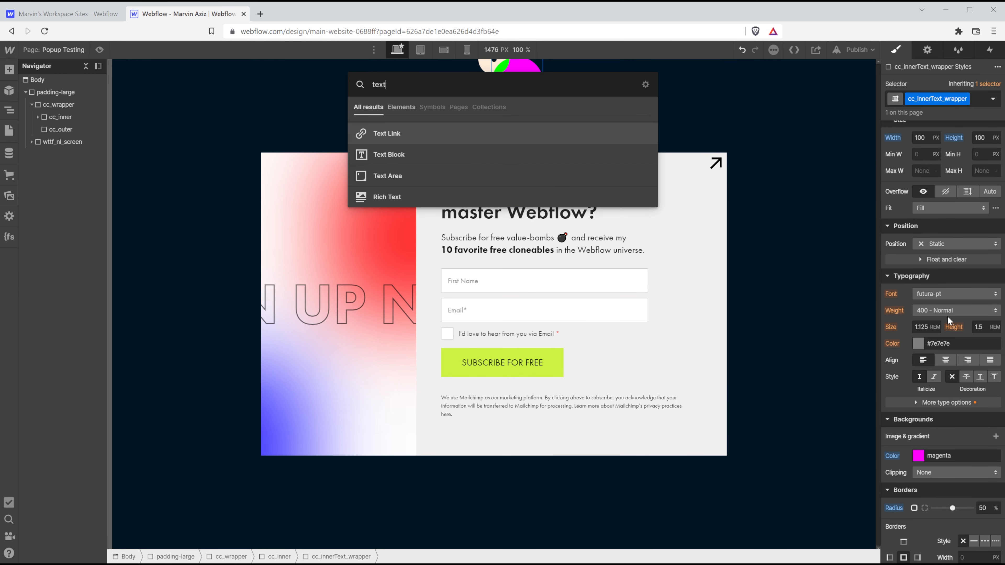
pyautogui.press('Return')
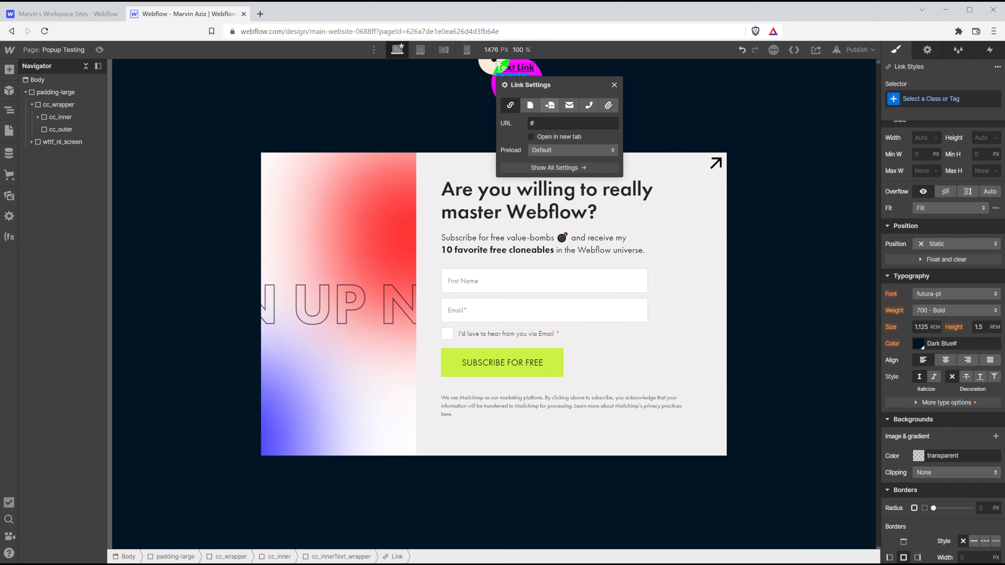
pyautogui.click(615, 84)
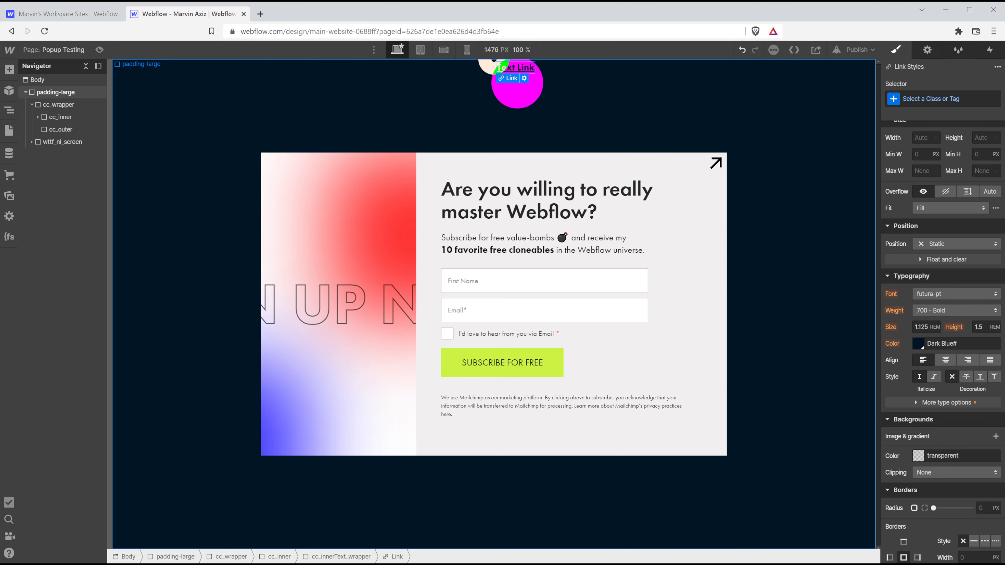
pyautogui.press('Escape')
# Add a Text Block, nest it in cc_innerText_wrapper, and type 'Yeah' into it.
pyautogui.hotkey('ctrl', 'k')
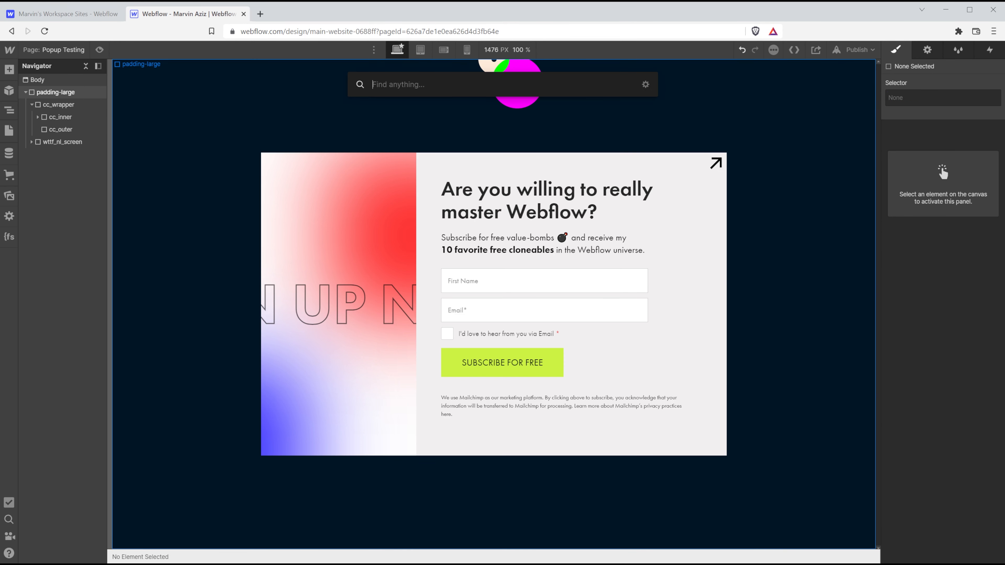
pyautogui.write('text')
pyautogui.press('Down')
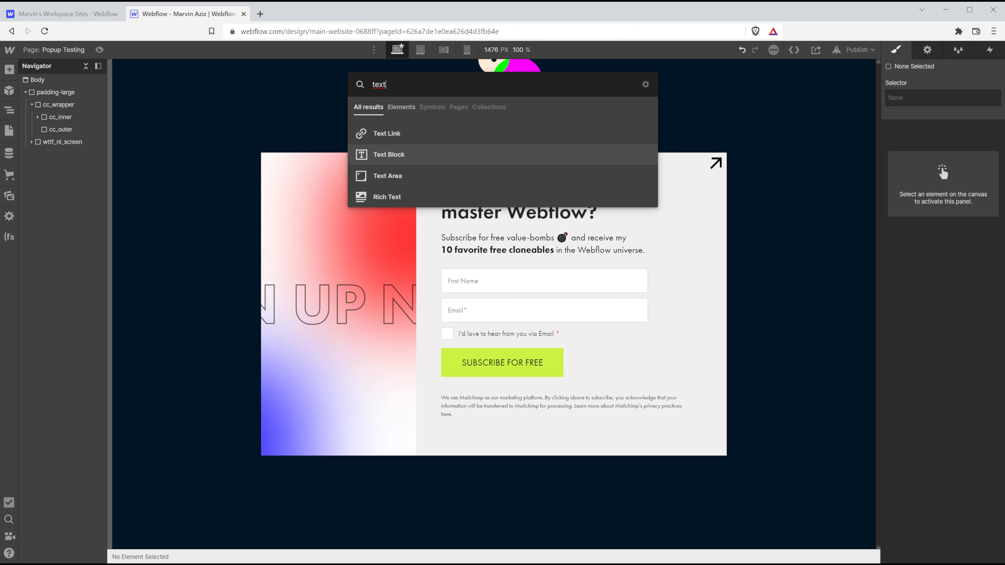
pyautogui.press('Return')
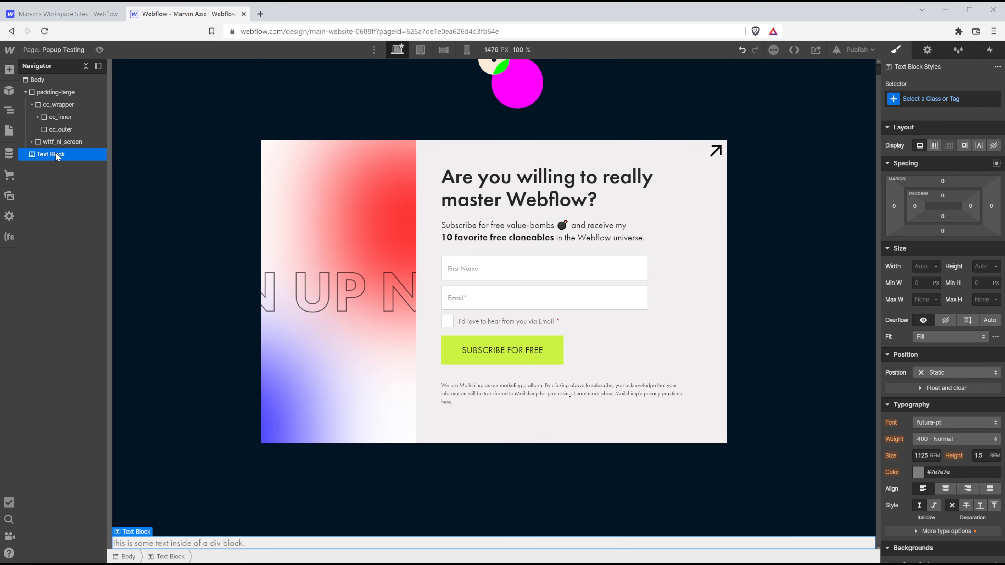
pyautogui.moveTo(56, 155)
pyautogui.mouseDown()
pyautogui.moveTo(60, 117)
pyautogui.moveTo(62, 141)
pyautogui.mouseUp()
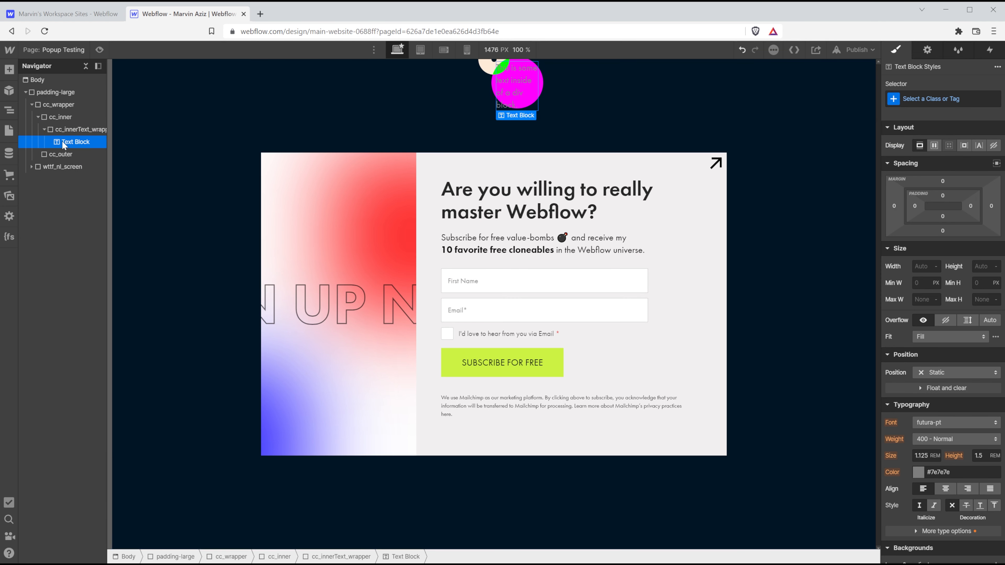
pyautogui.doubleClick(513, 95)
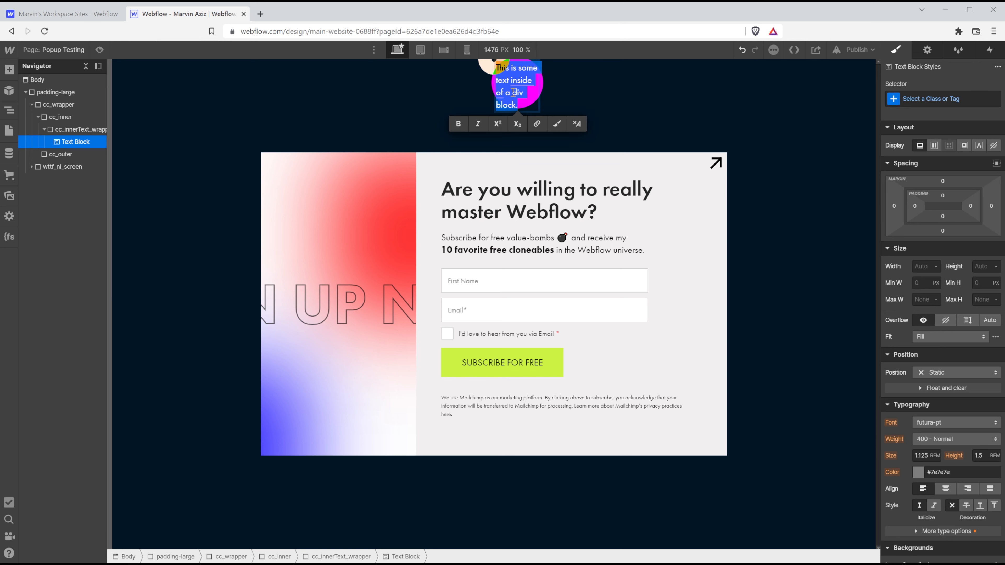
pyautogui.write('Yeah!')
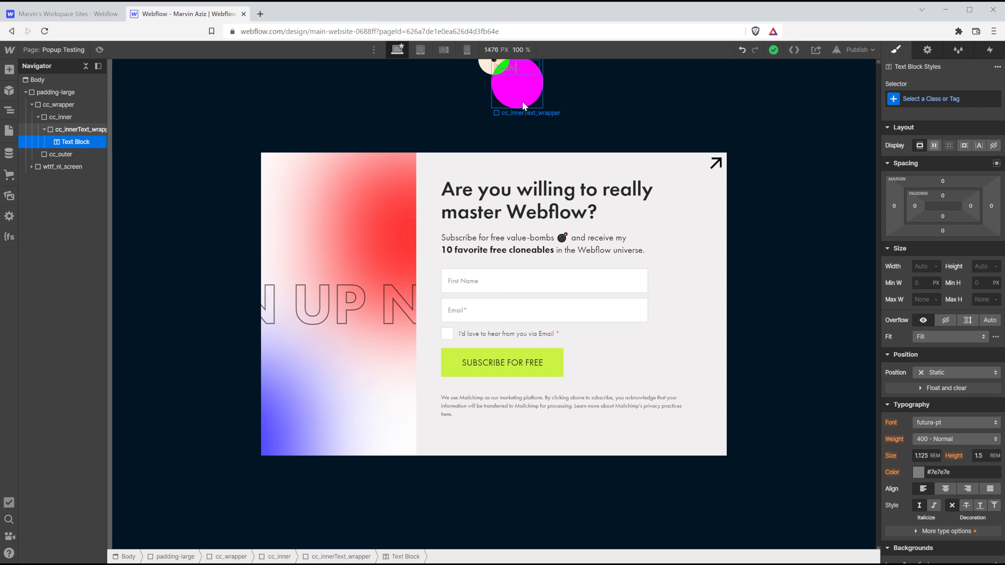
# Make cc_innerText_wrapper a flex container centring Yeah! vertically and horizontally.
pyautogui.click(510, 99)
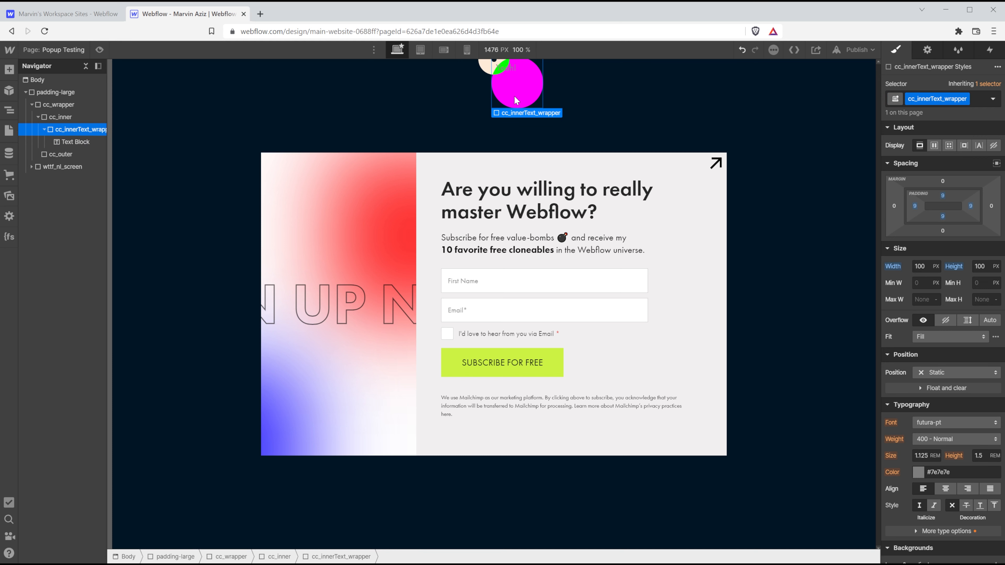
pyautogui.click(934, 146)
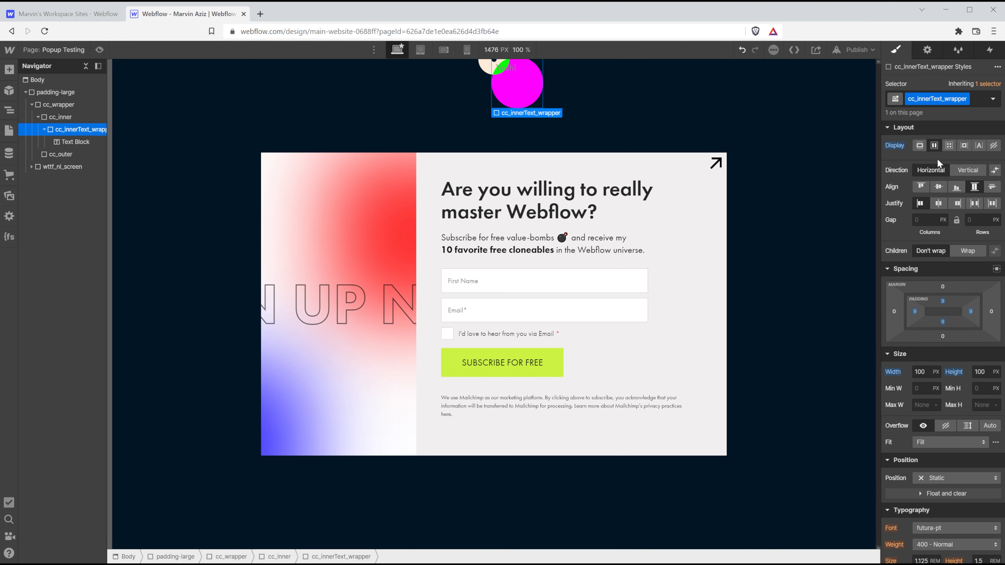
pyautogui.click(938, 186)
pyautogui.click(939, 203)
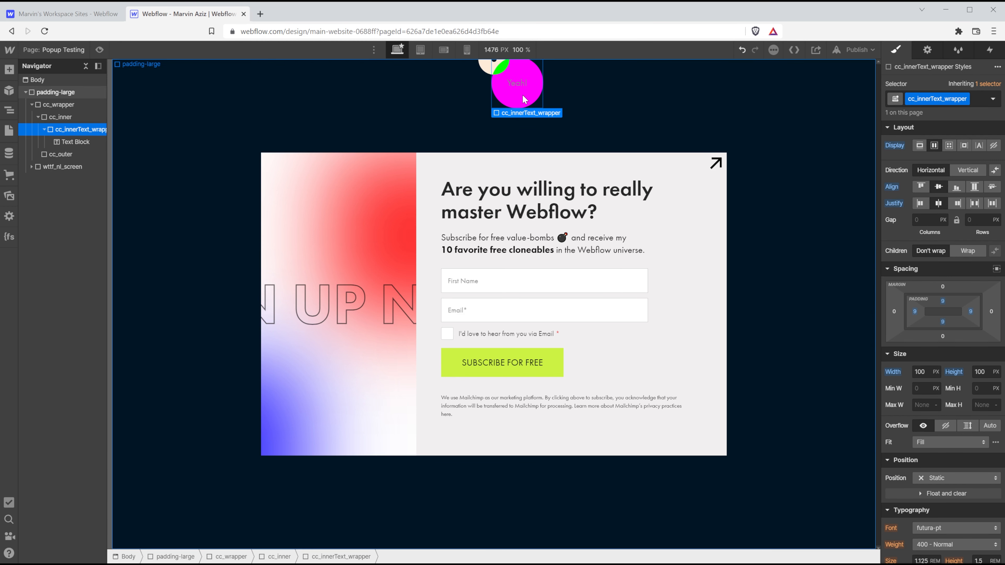
# Set the cc_innerText_wrapper typography colour to White Smoke.
pyautogui.click(523, 87)
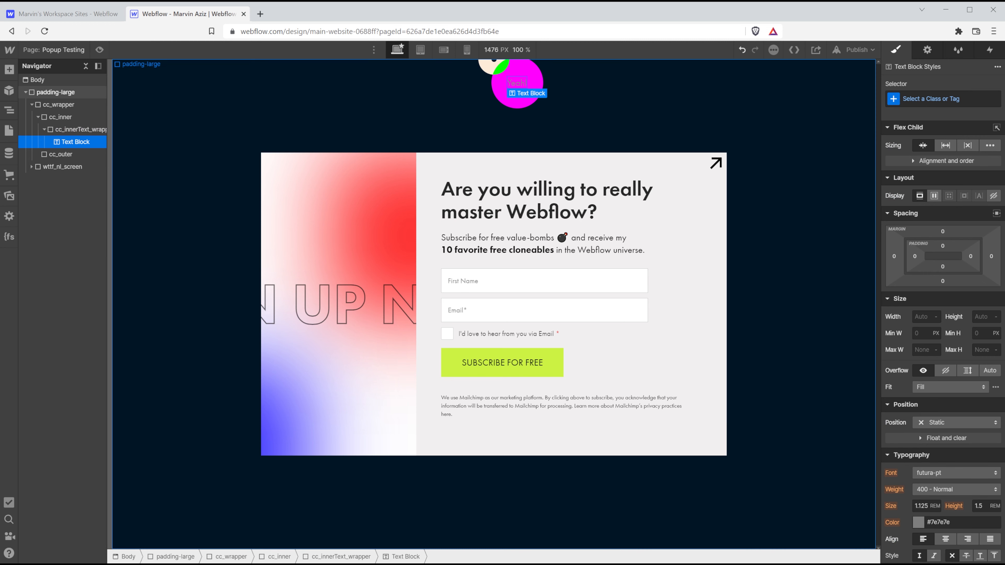
pyautogui.click(501, 87)
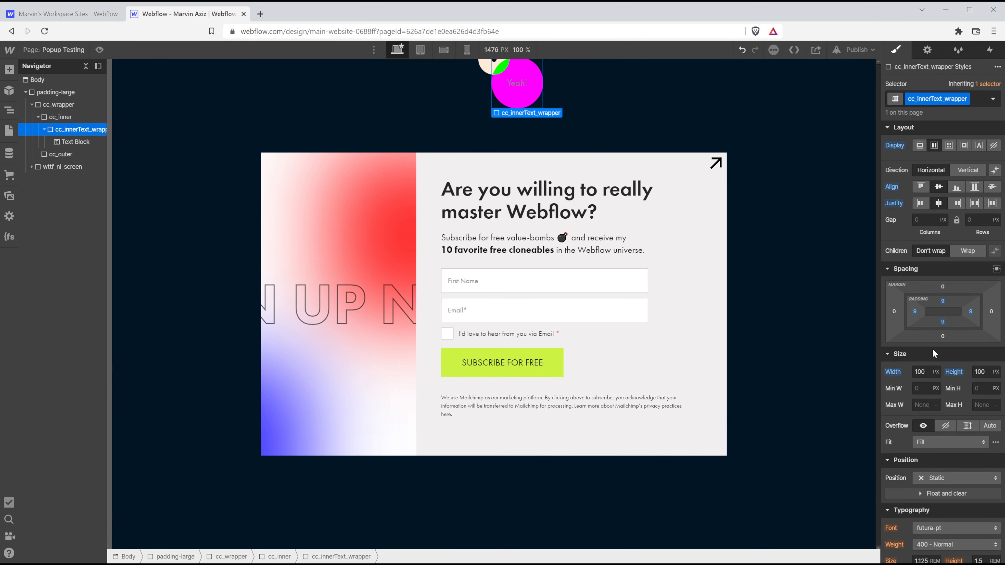
pyautogui.scroll(-3, 932, 350)
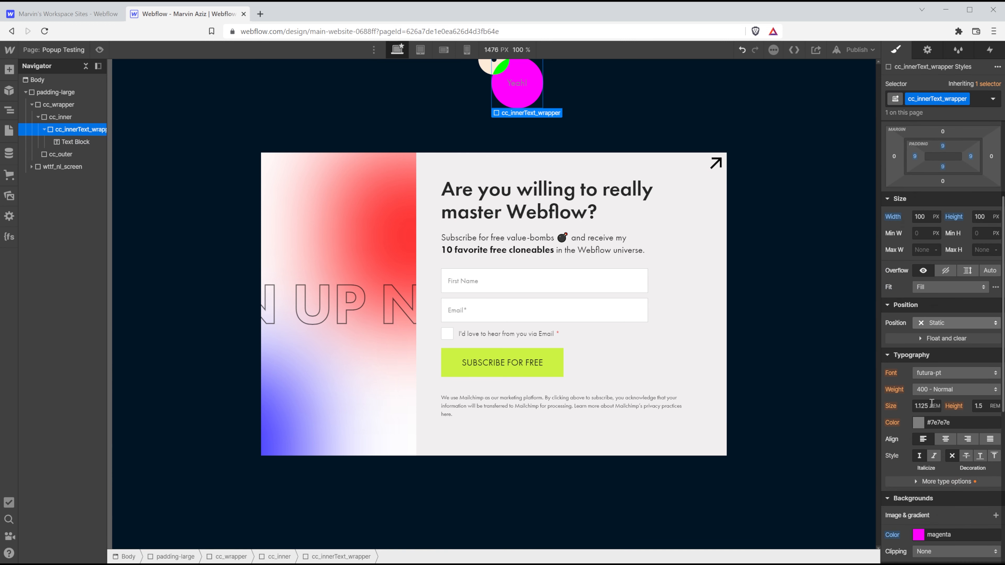
pyautogui.click(923, 420)
pyautogui.click(922, 390)
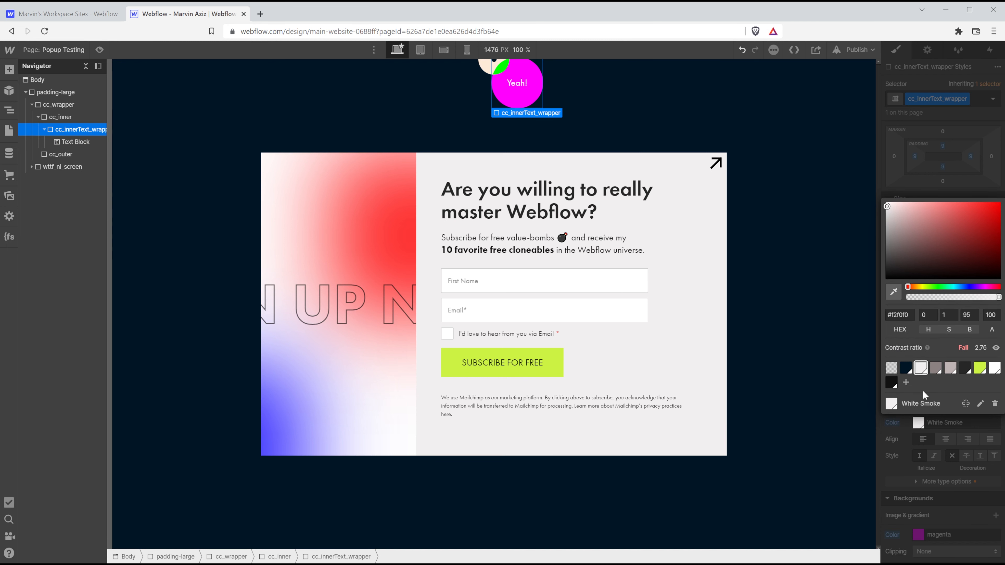
pyautogui.click(933, 426)
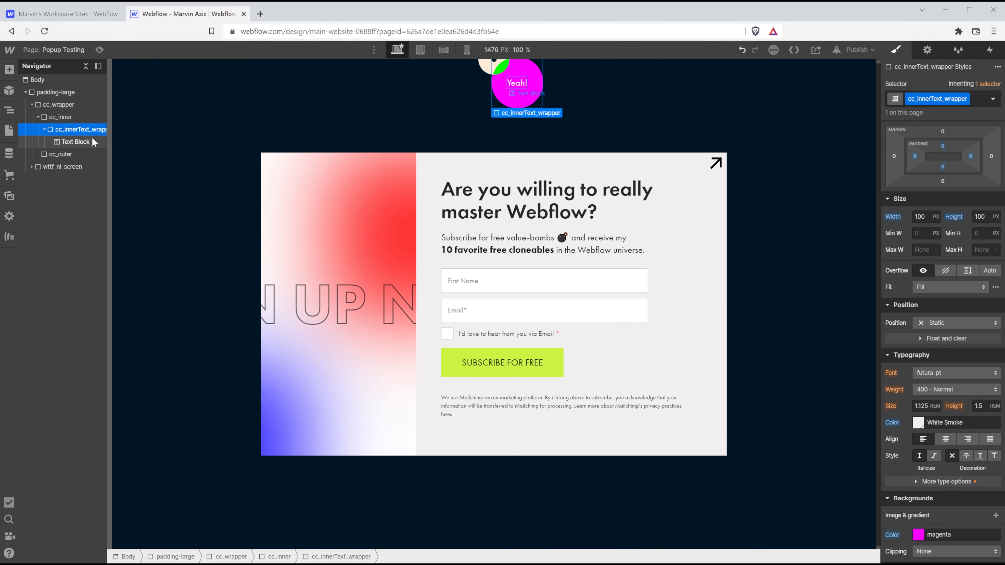
pyautogui.scroll(-8, 934, 420)
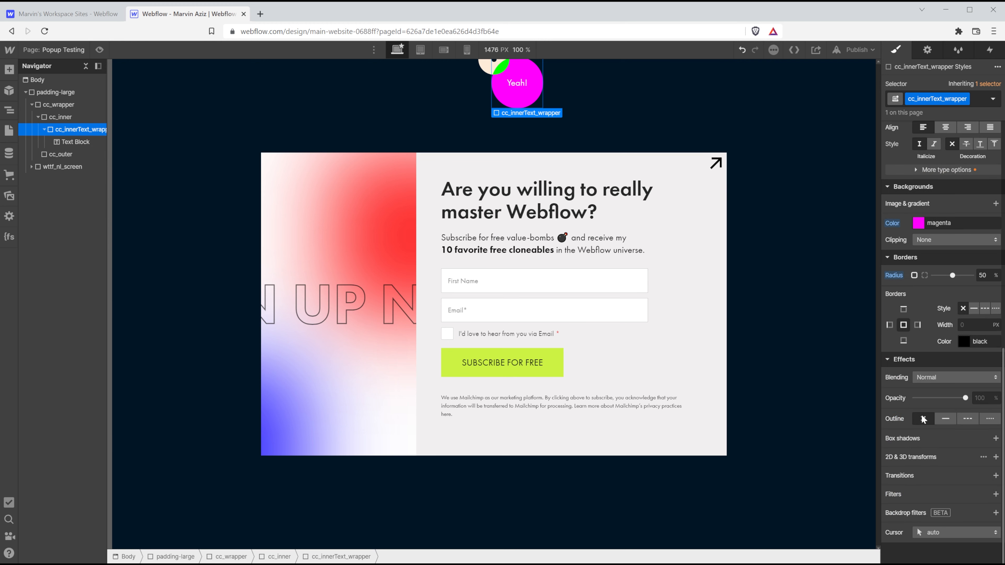
# Give cc_innerText_wrapper a 2D scale transform of 0 so the circle is hidden.
pyautogui.click(996, 457)
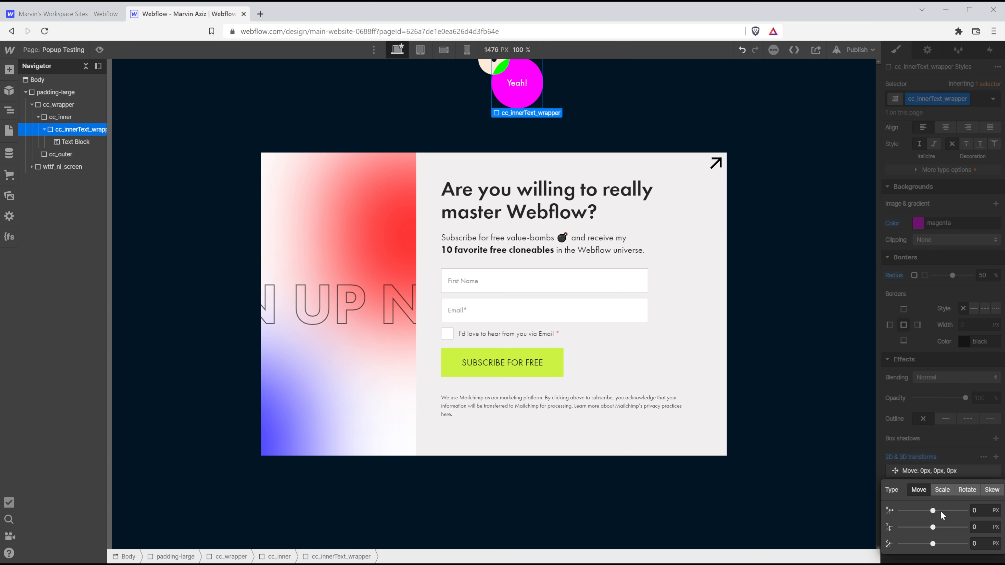
pyautogui.click(943, 490)
pyautogui.moveTo(927, 511); pyautogui.dragTo(851, 513)
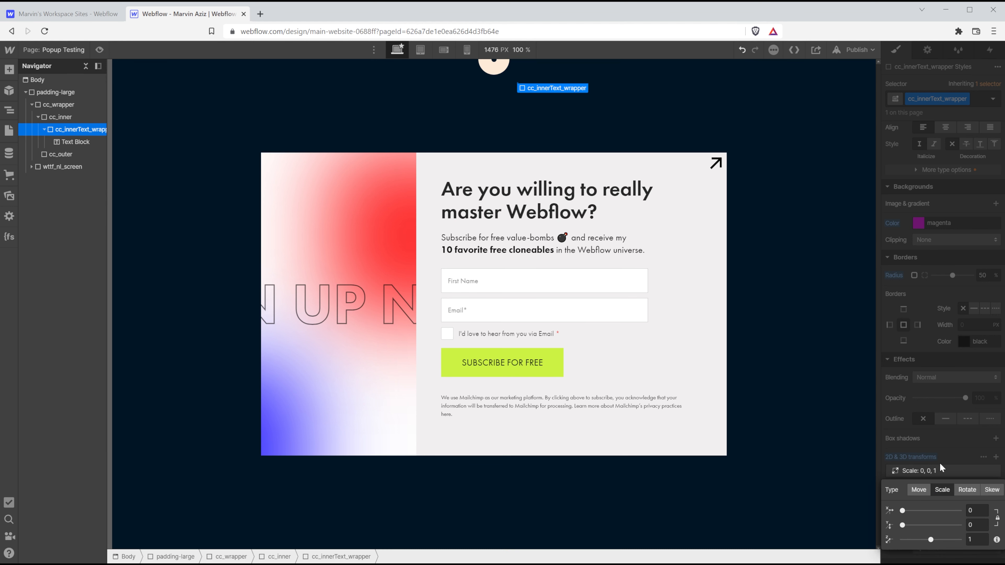
pyautogui.click(933, 300)
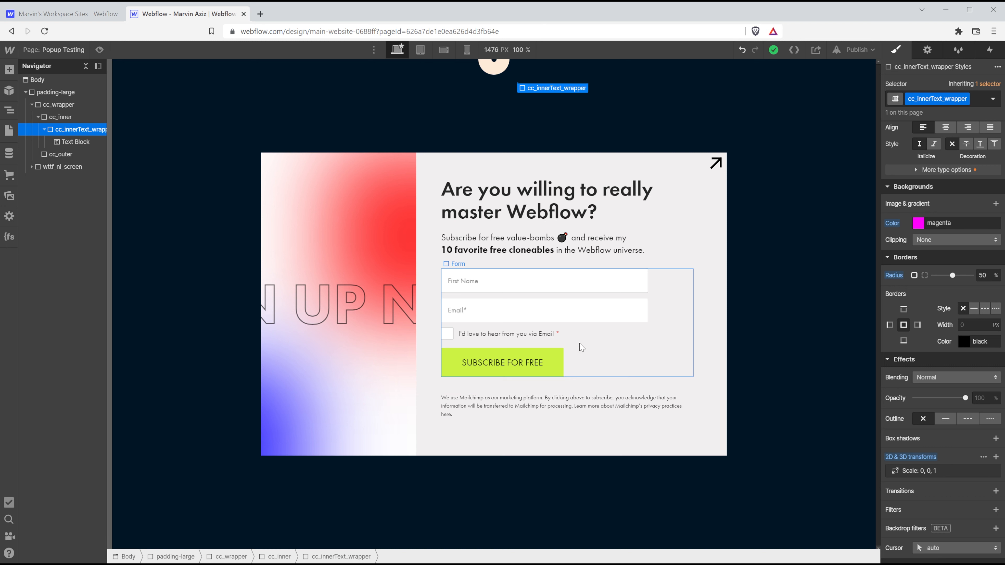
# Add a mouse hover trigger to the subscribe button starting a new animation 'cc Btn Hover in'.
pyautogui.click(555, 355)
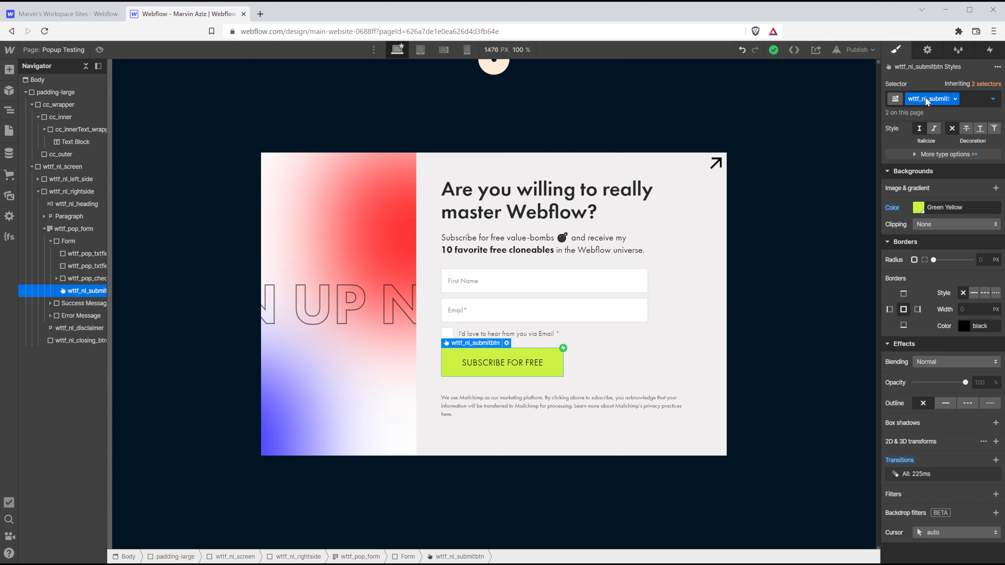
pyautogui.click(985, 48)
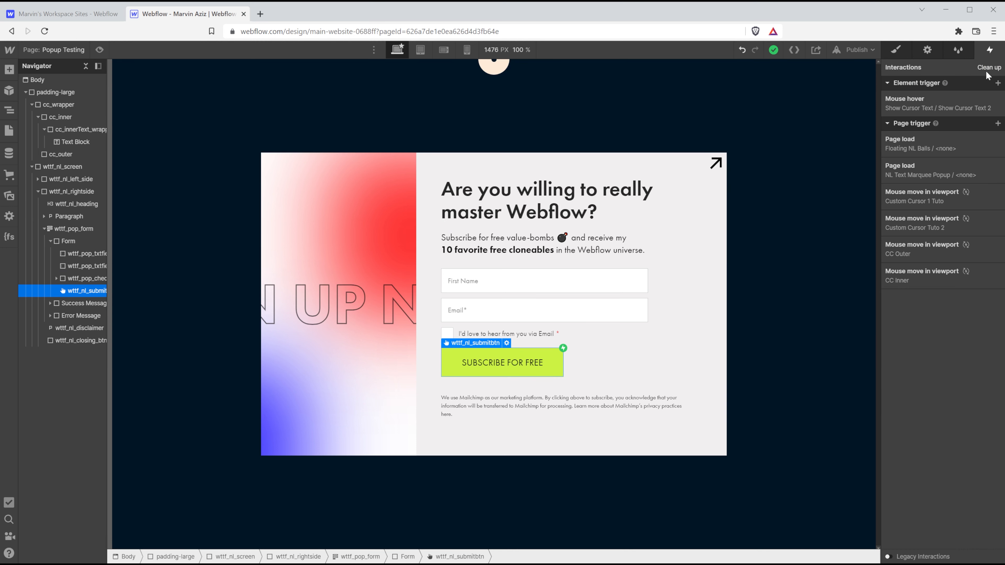
pyautogui.click(997, 83)
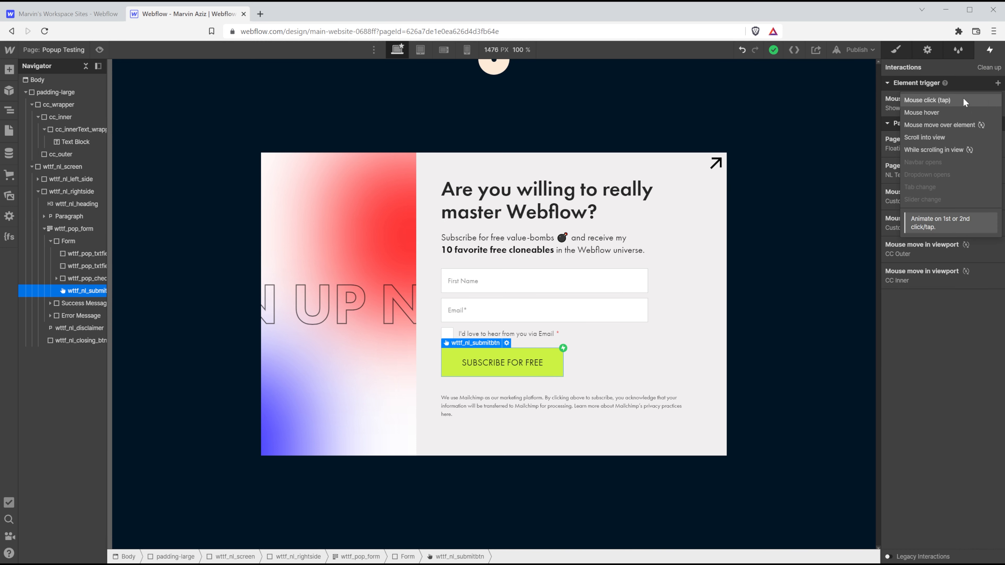
pyautogui.click(934, 112)
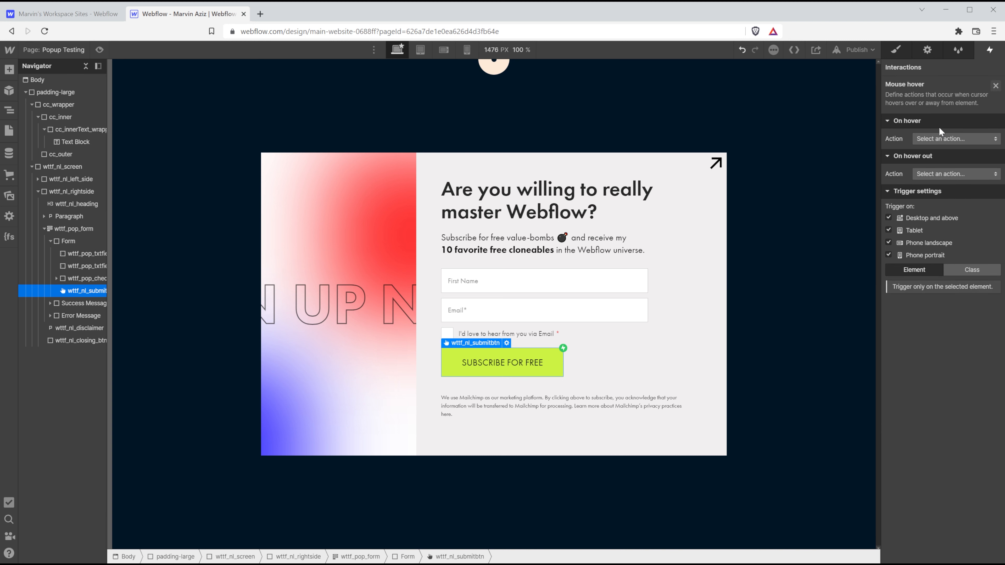
pyautogui.click(932, 135)
pyautogui.click(932, 125)
pyautogui.click(934, 138)
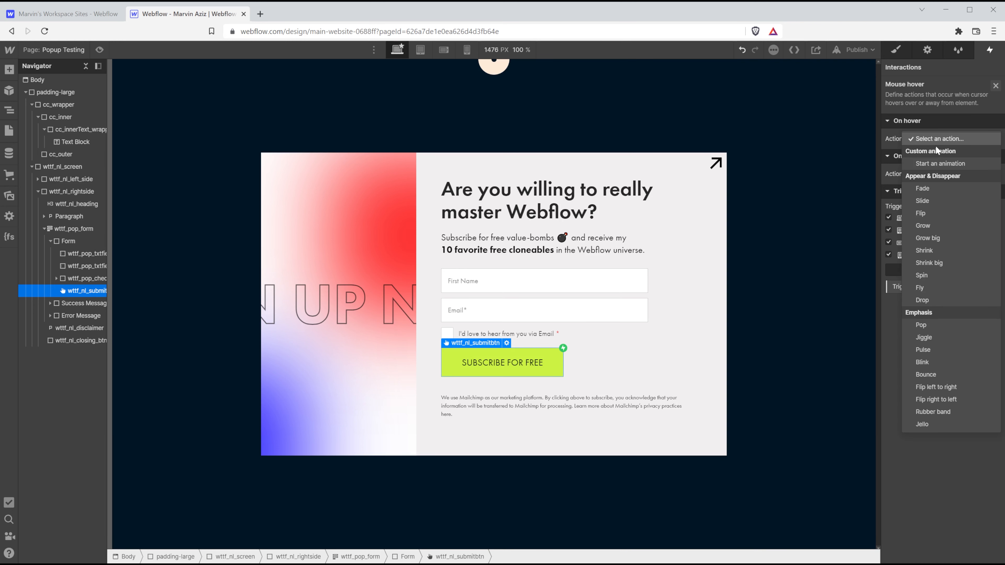
pyautogui.click(928, 163)
pyautogui.click(995, 155)
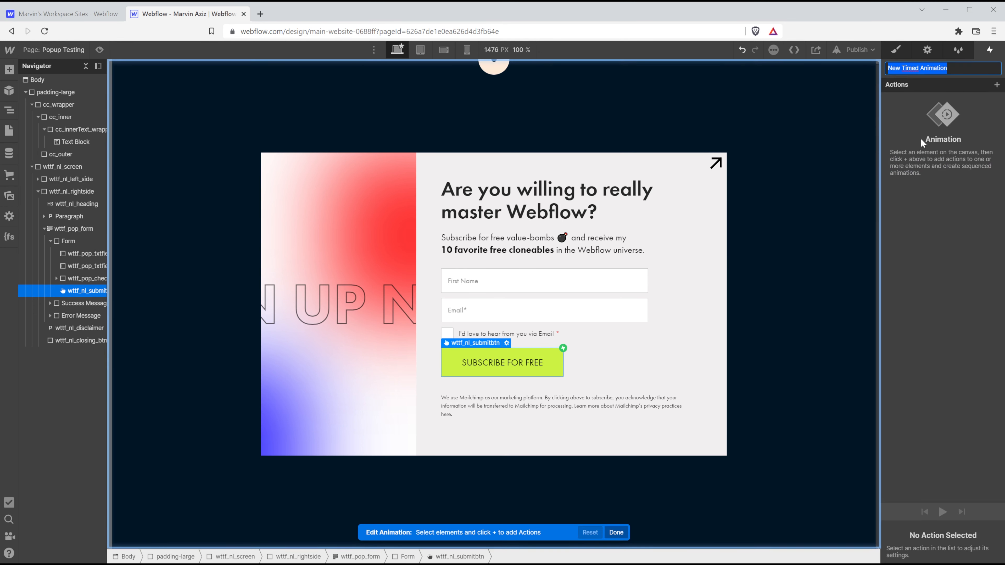
pyautogui.write('cc')
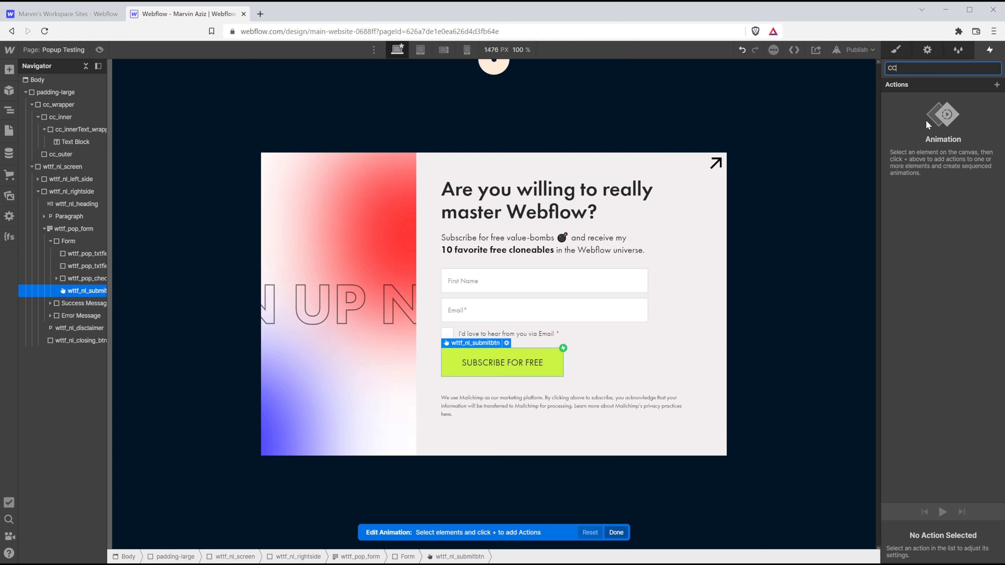
pyautogui.write(' Btn Hover in')
# Target cc_innerText_wrapper with a scale action set as the initial state at 0.
pyautogui.click(997, 84)
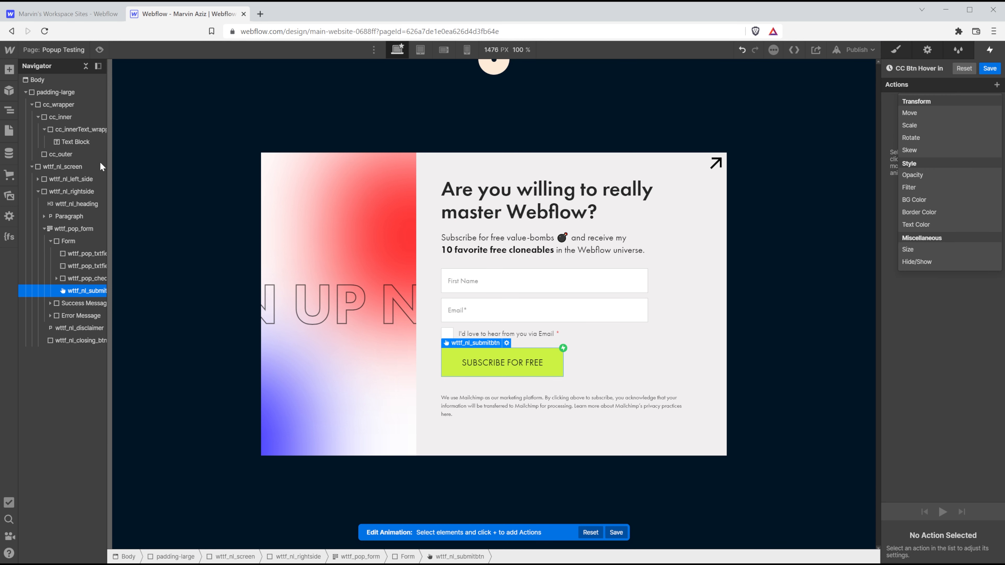
pyautogui.click(82, 129)
pyautogui.click(82, 129)
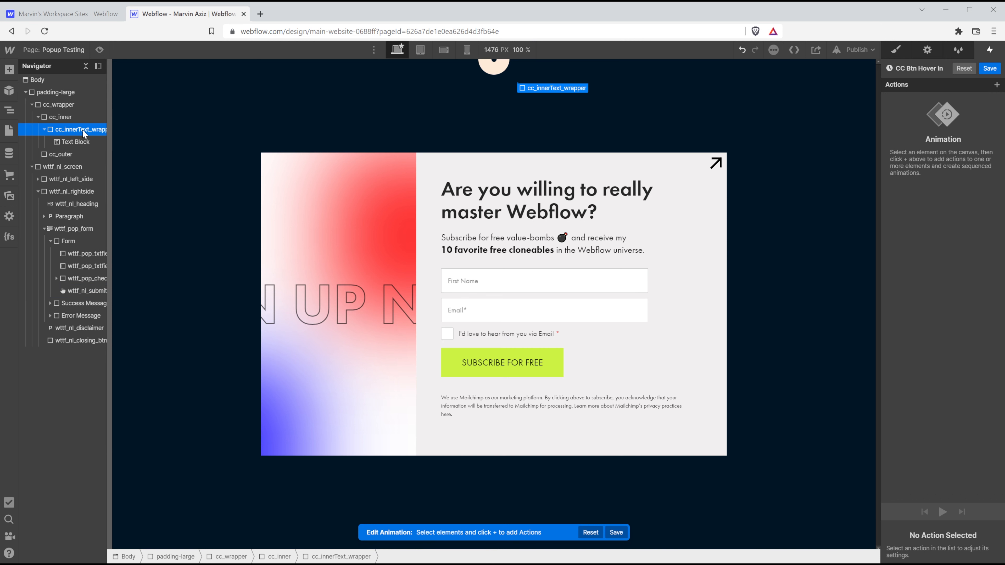
pyautogui.click(996, 85)
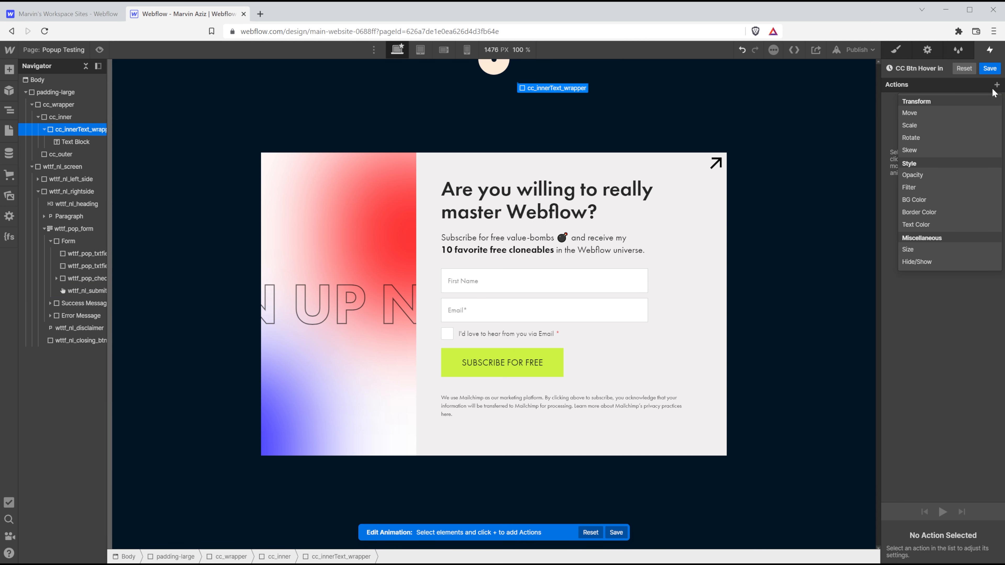
pyautogui.click(932, 126)
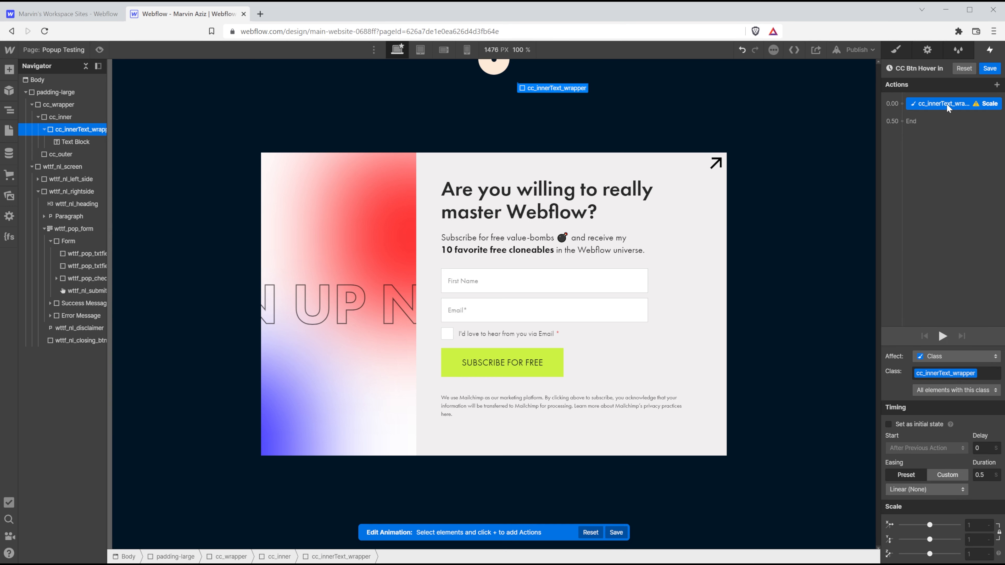
pyautogui.click(907, 422)
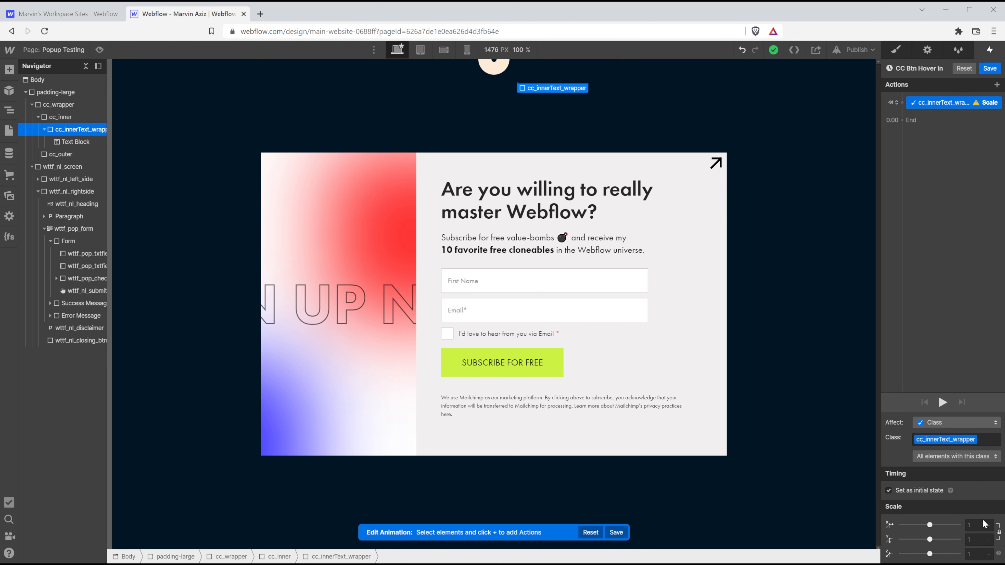
pyautogui.click(974, 526)
pyautogui.write('0')
# Duplicate the scale as a 0.3 s Ease In step scaling to 1, then preview it.
pyautogui.rightClick(965, 105)
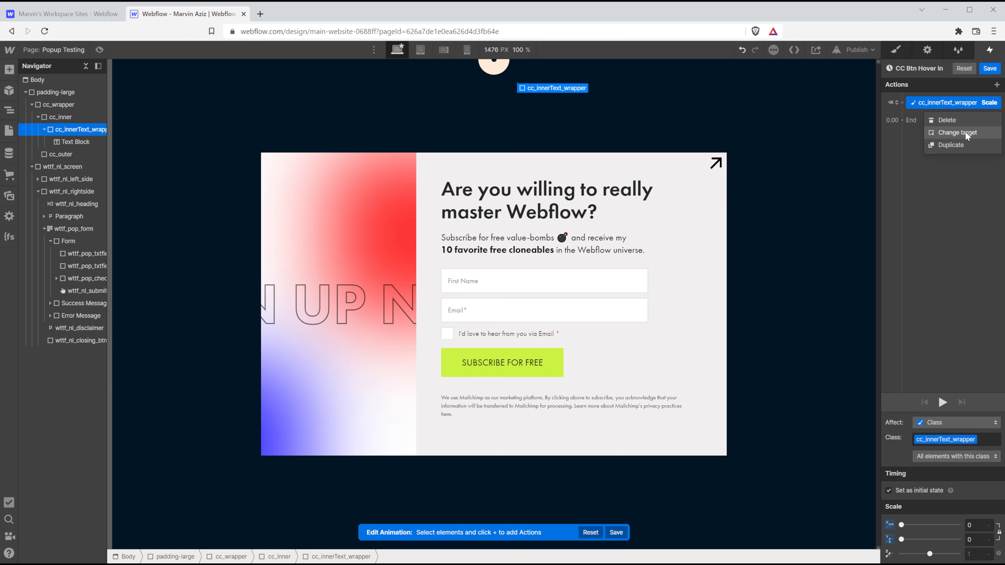
pyautogui.click(957, 144)
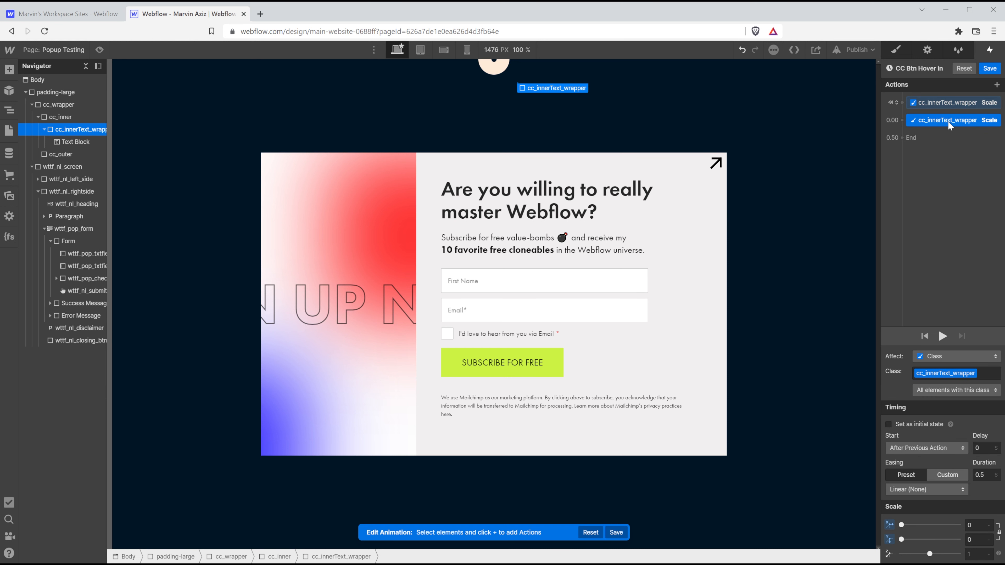
pyautogui.click(982, 475)
pyautogui.click(984, 475)
pyautogui.click(925, 489)
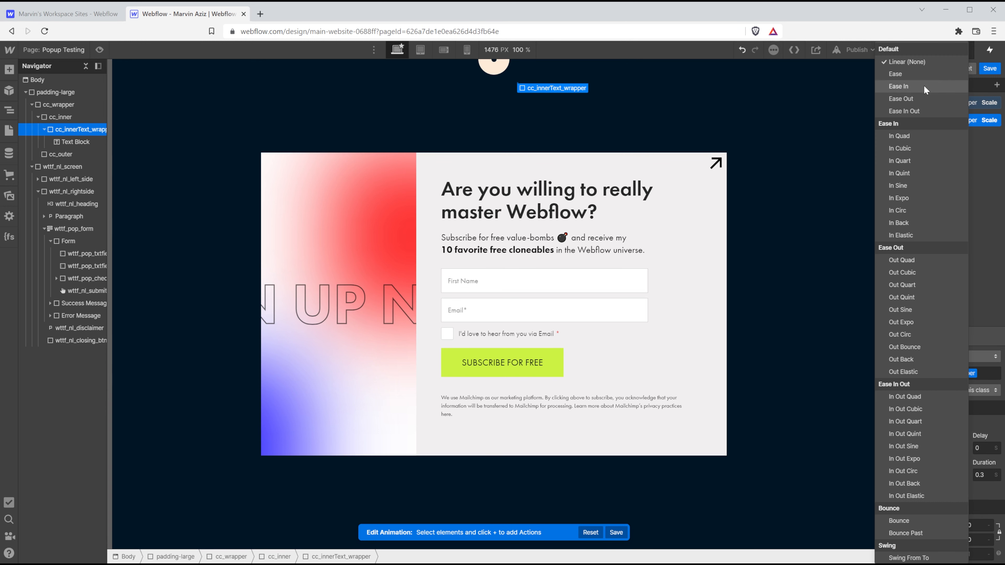
pyautogui.click(922, 87)
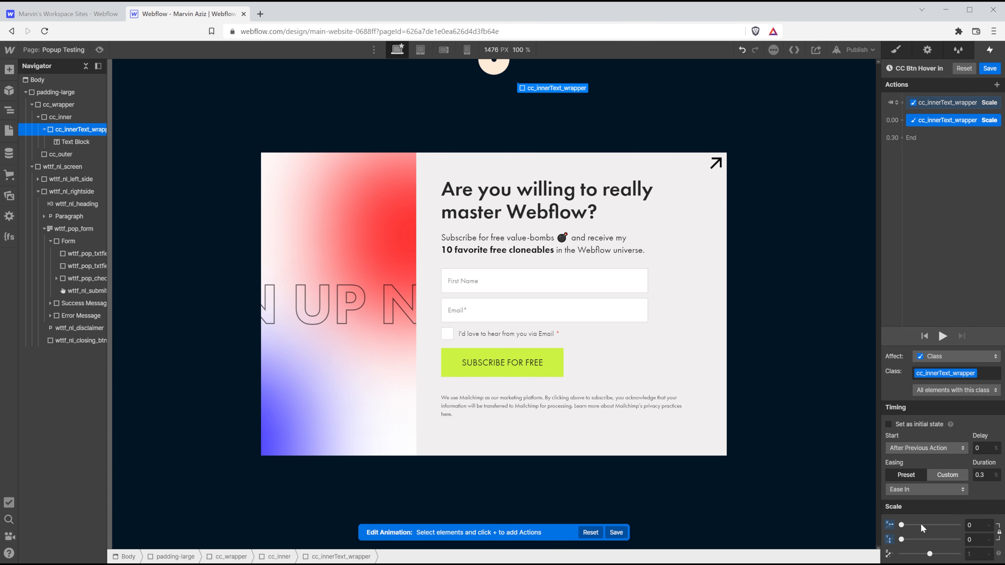
pyautogui.moveTo(901, 526); pyautogui.dragTo(929, 524)
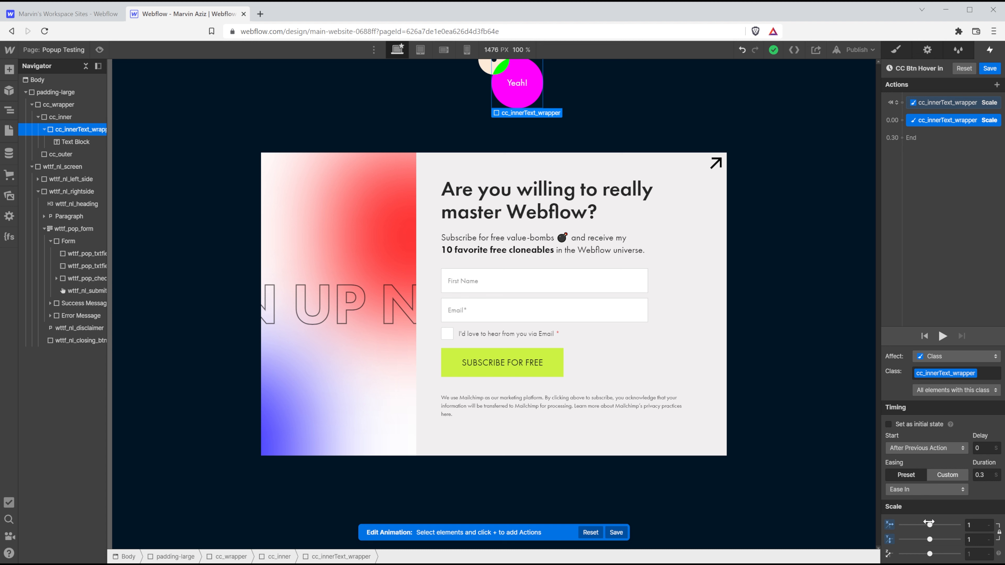
pyautogui.click(942, 337)
# Save the hover-in animation, set hover out to start an animation, and turn looping off.
pyautogui.click(991, 69)
pyautogui.scroll(-5, 934, 301)
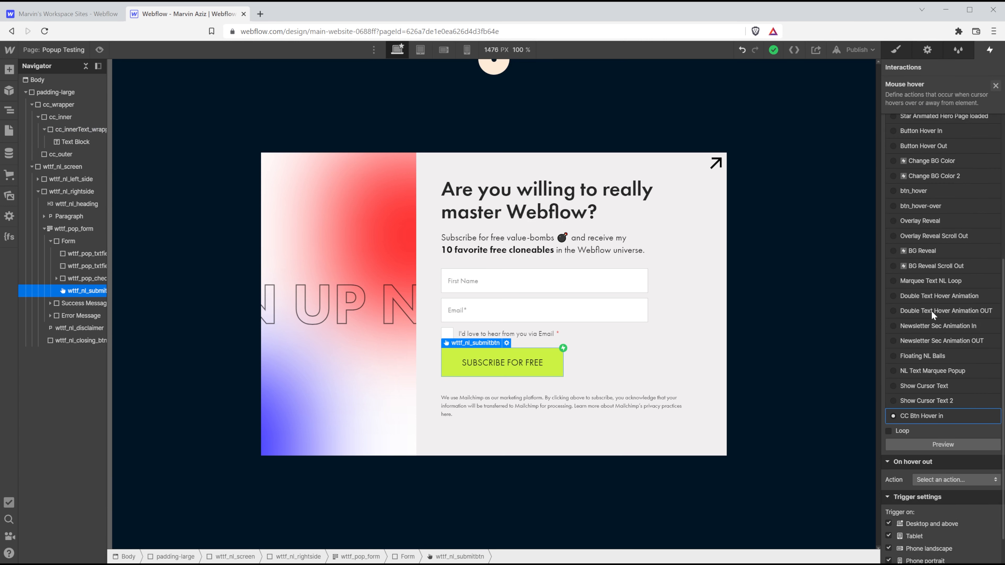
pyautogui.click(945, 438)
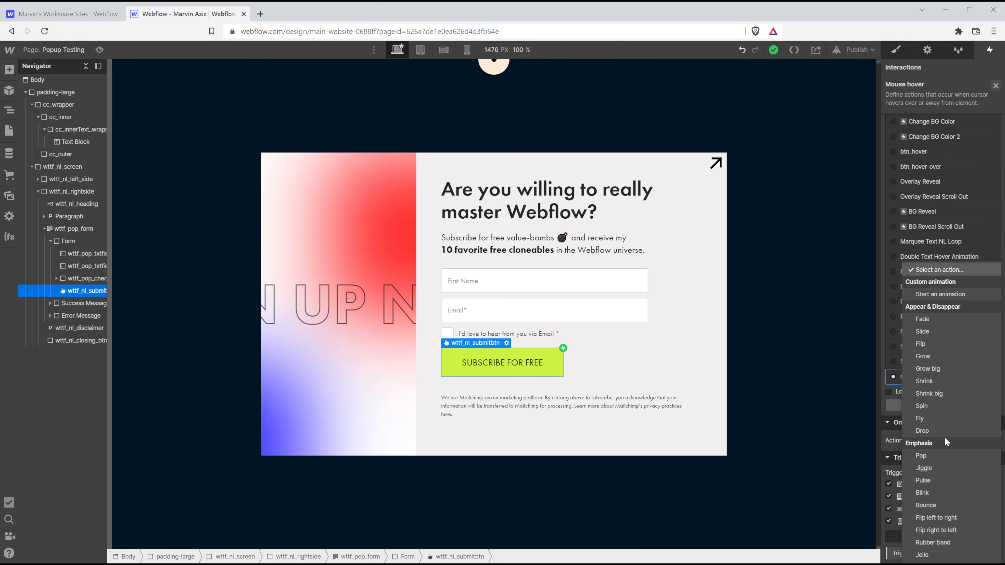
pyautogui.click(935, 292)
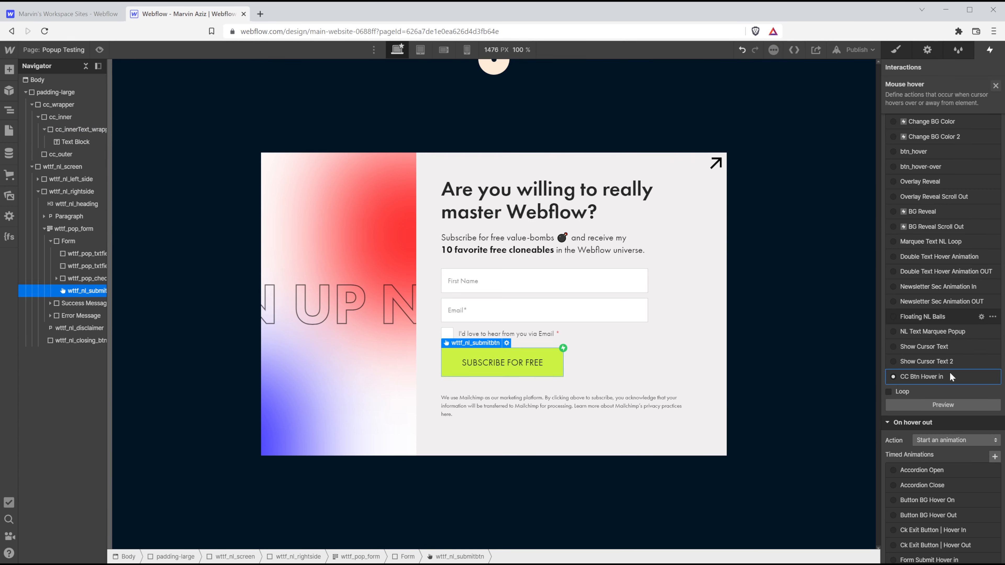
pyautogui.scroll(-10, 957, 435)
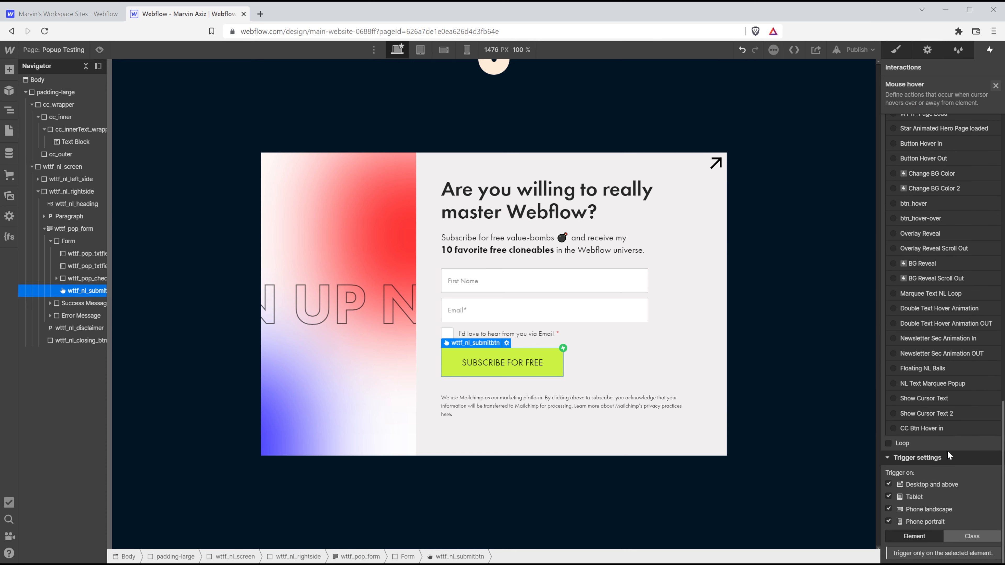
pyautogui.click(950, 443)
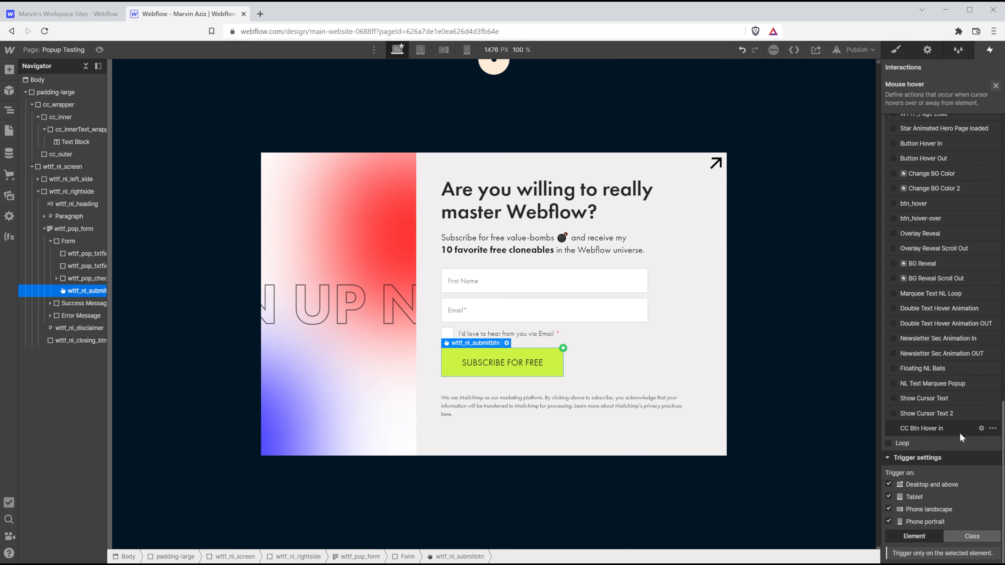
# Duplicate CC Btn Hover in and rename the copy CC Btn Hover Out.
pyautogui.click(993, 429)
pyautogui.click(974, 468)
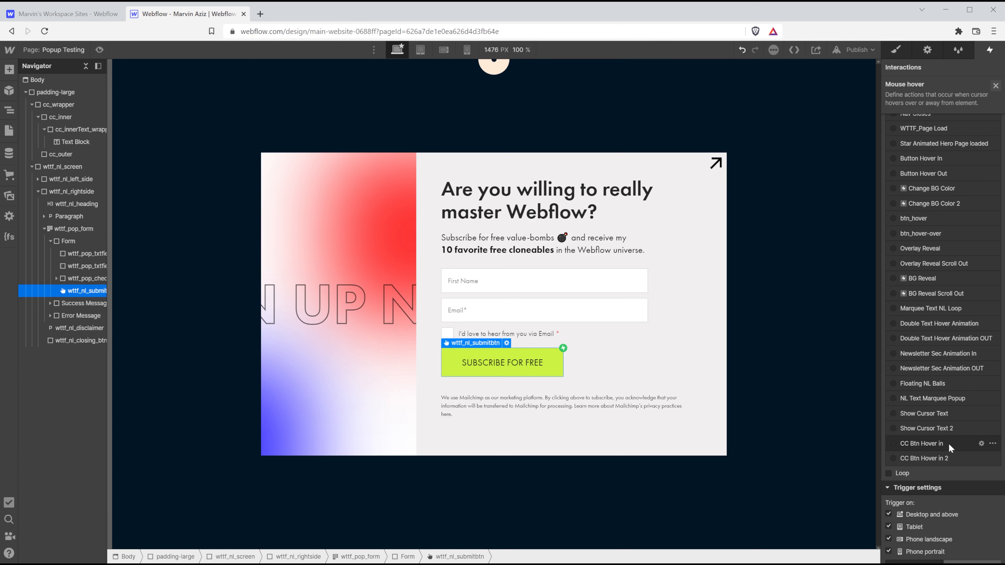
pyautogui.click(948, 457)
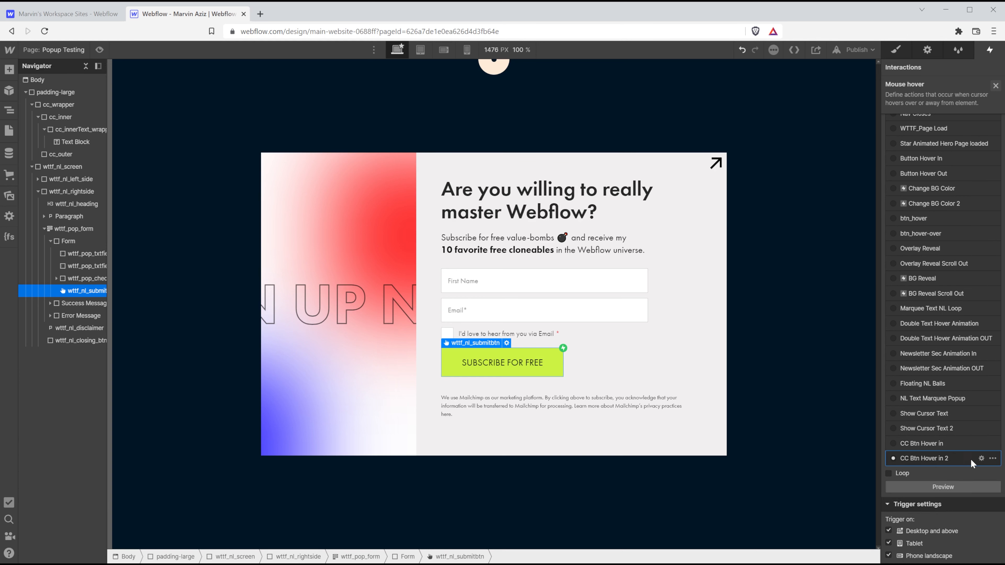
pyautogui.click(982, 458)
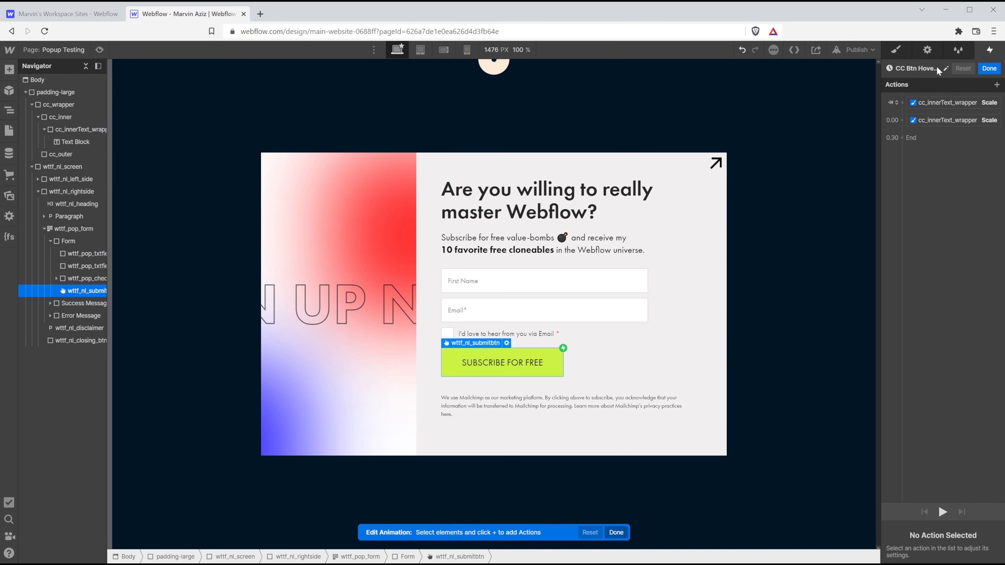
pyautogui.click(937, 67)
pyautogui.click(947, 74)
pyautogui.press('BackSpace')
pyautogui.press('BackSpace')
pyautogui.press('BackSpace')
pyautogui.press('BackSpace')
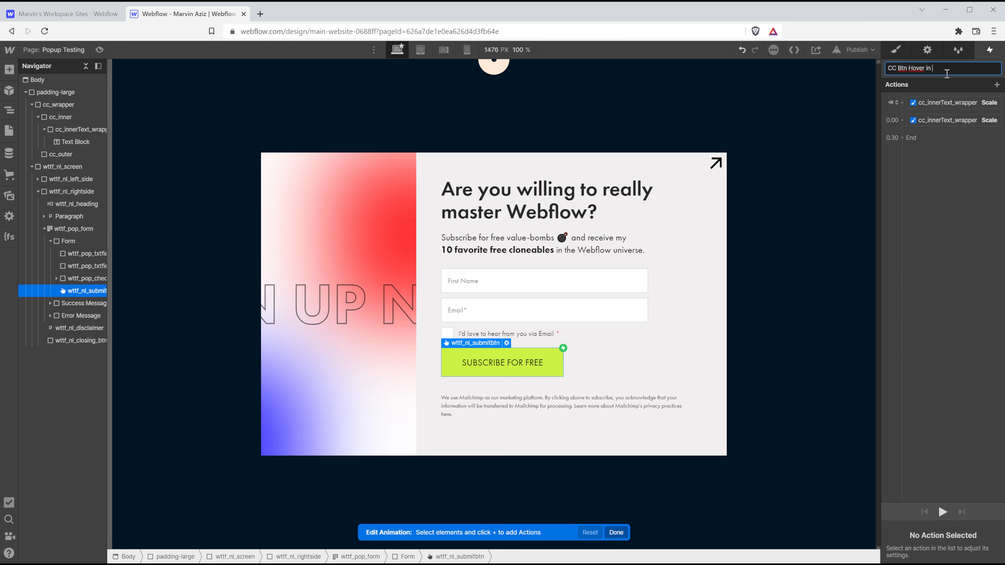
pyautogui.write('Out')
pyautogui.press('Return')
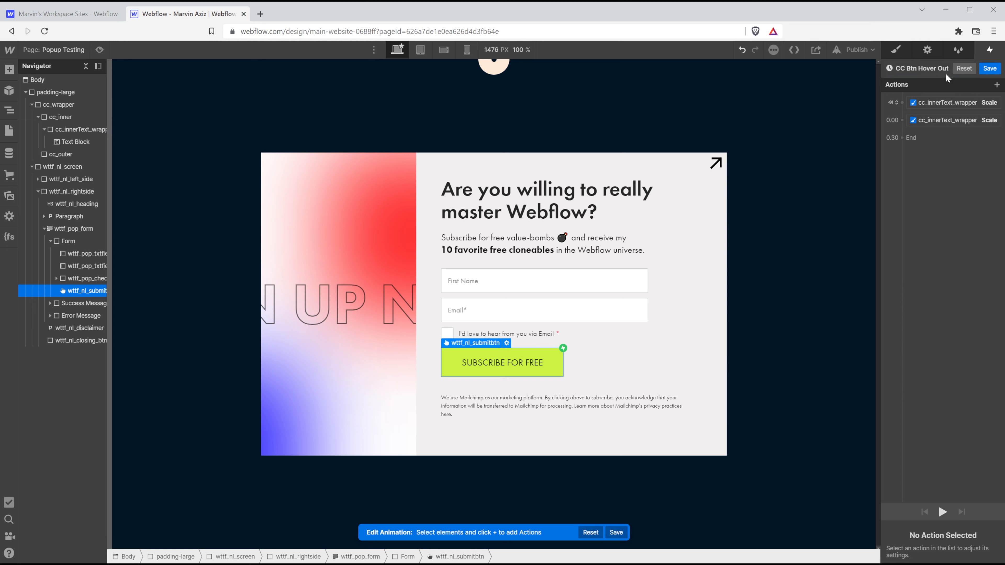
# Remove its first scale action, scale the wrapper to 0 with Ease Out, and save.
pyautogui.rightClick(950, 99)
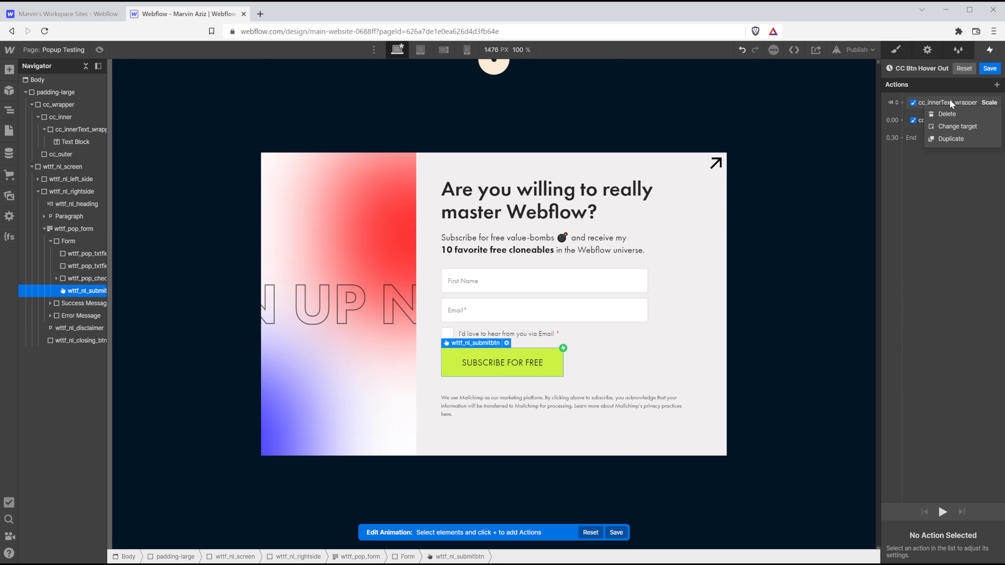
pyautogui.click(946, 115)
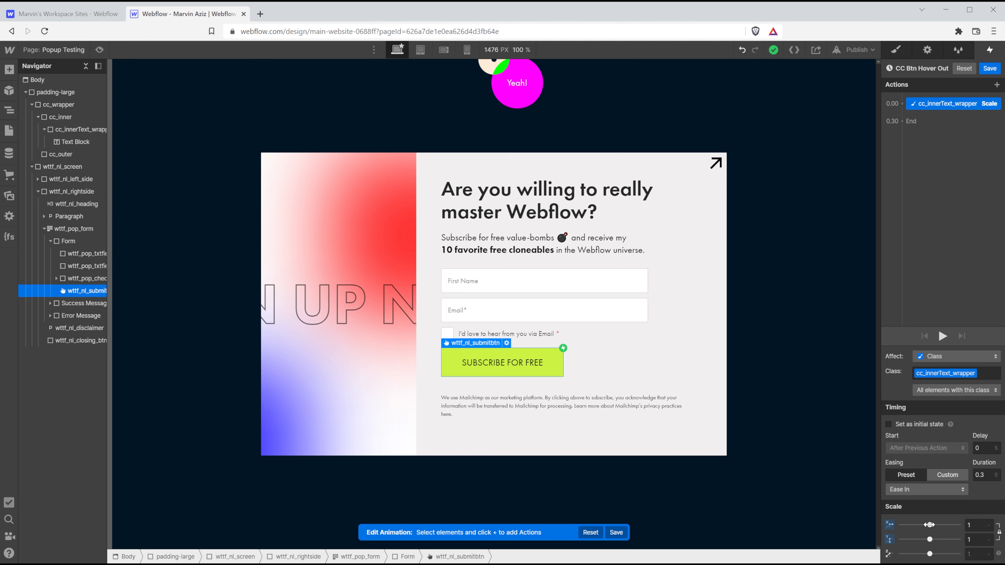
pyautogui.moveTo(929, 525); pyautogui.dragTo(877, 527)
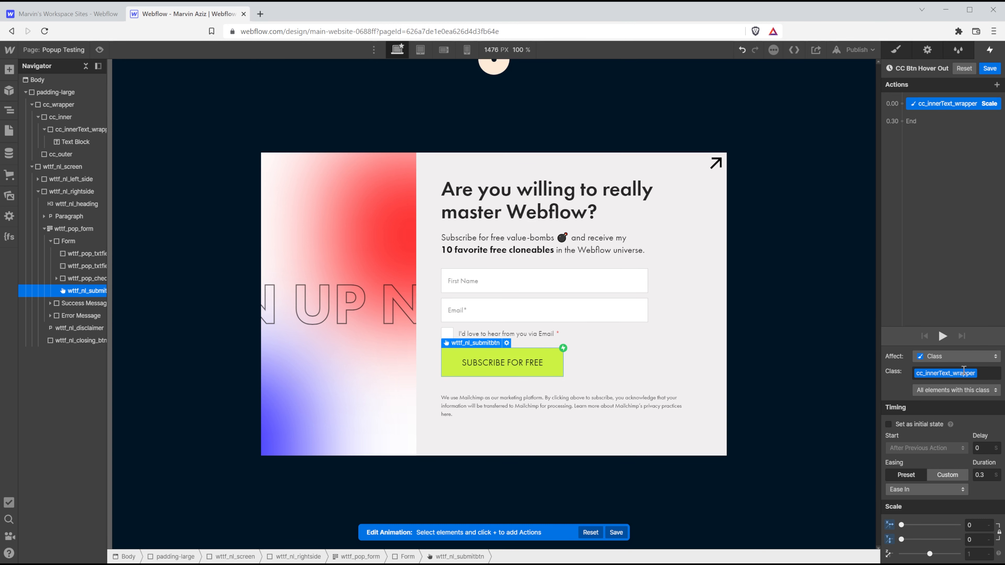
pyautogui.click(953, 485)
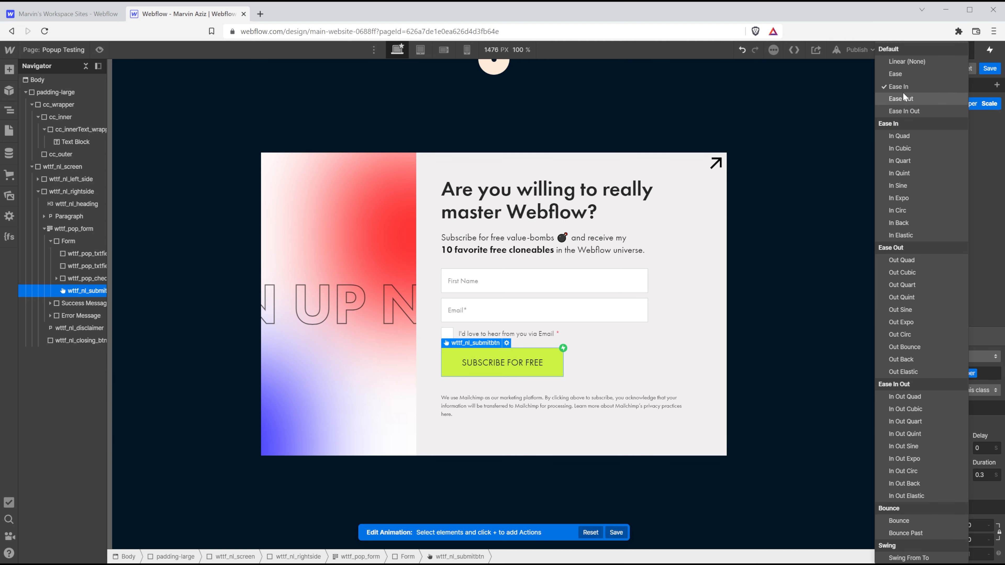
pyautogui.click(907, 98)
pyautogui.click(990, 68)
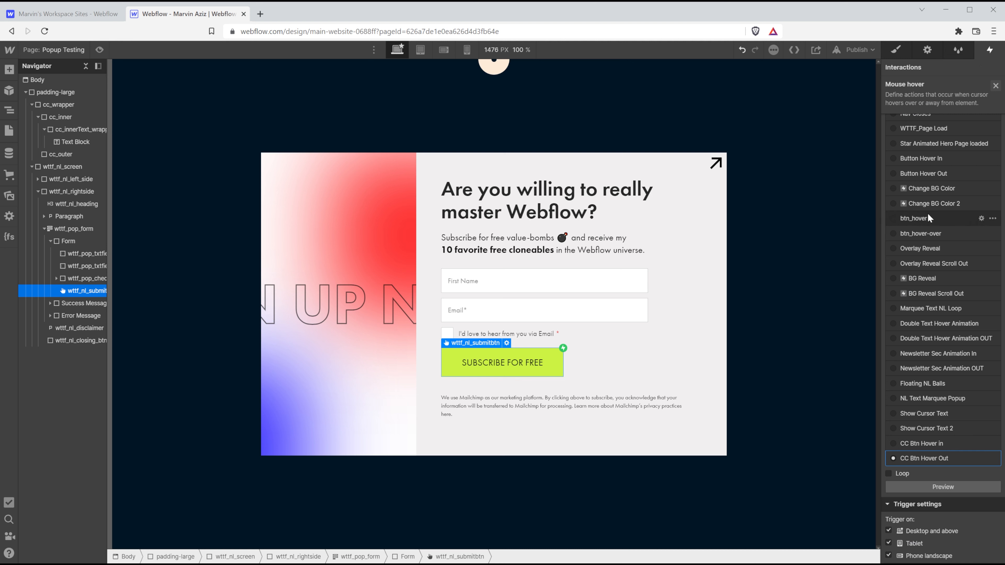
pyautogui.scroll(-1, 932, 256)
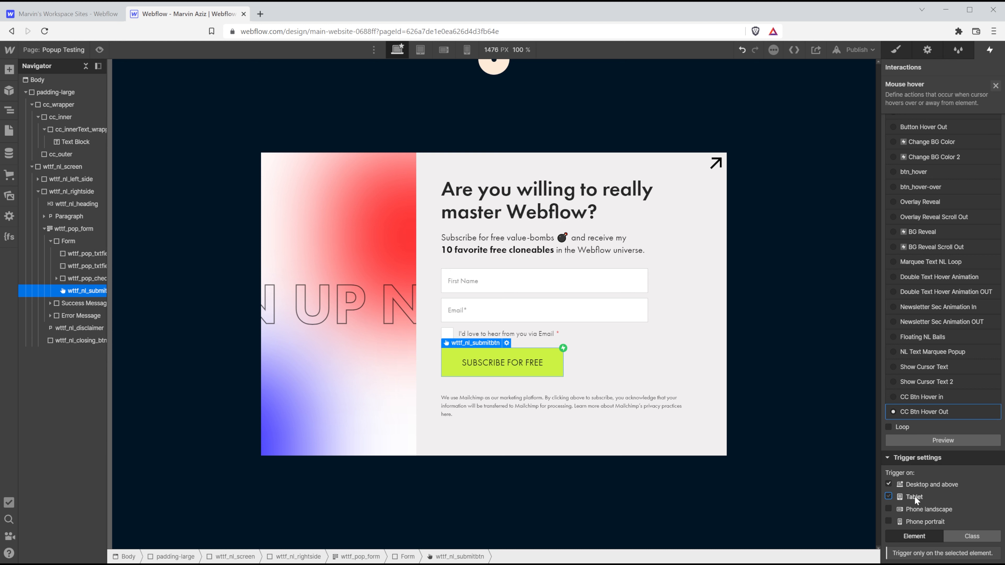
# Apply the hover trigger to the whole wttf_nl_submitbtn class, leaving tablet off, and close the panel.
pyautogui.click(945, 500)
pyautogui.click(961, 496)
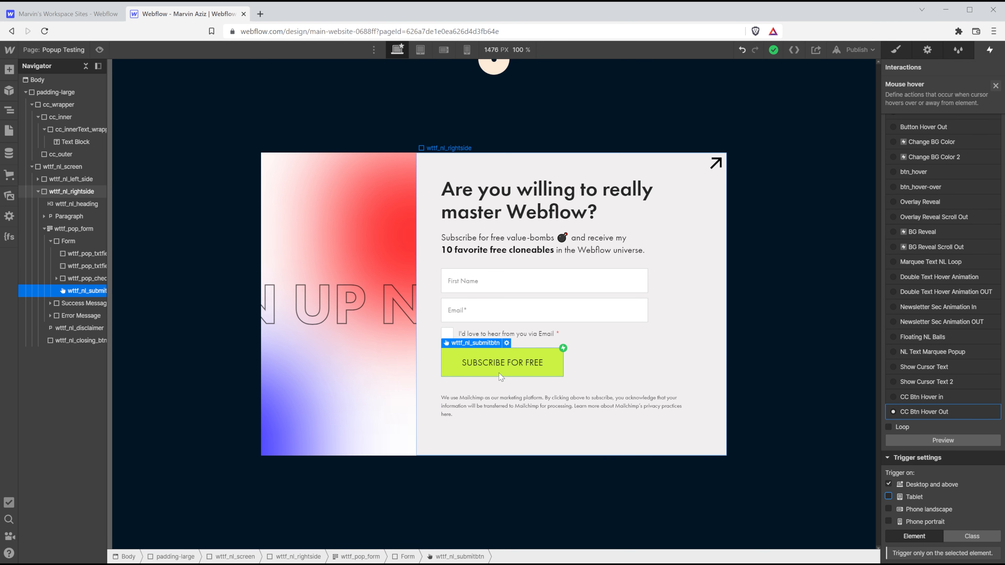
pyautogui.click(971, 537)
pyautogui.scroll(-1, 957, 539)
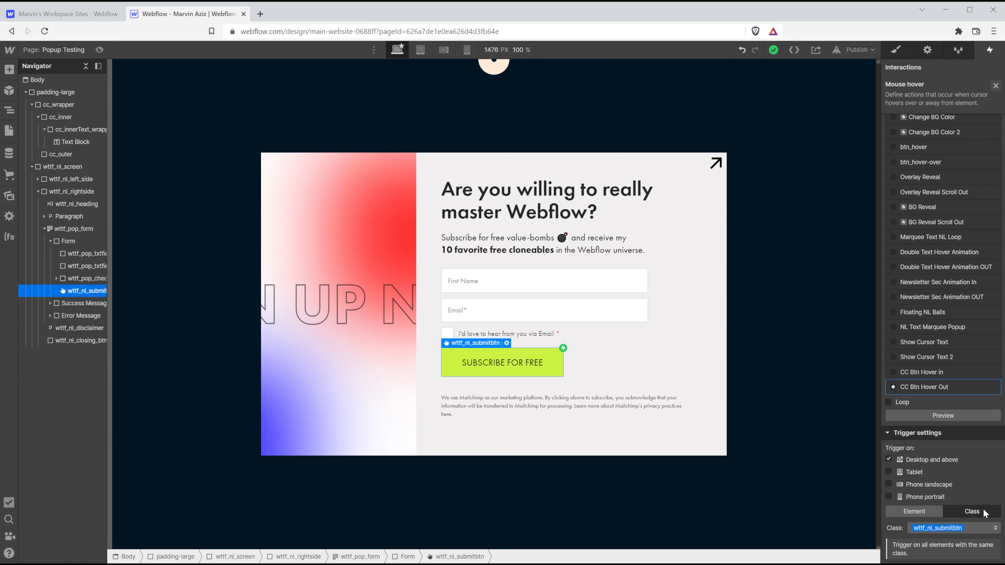
pyautogui.scroll(-10, 977, 436)
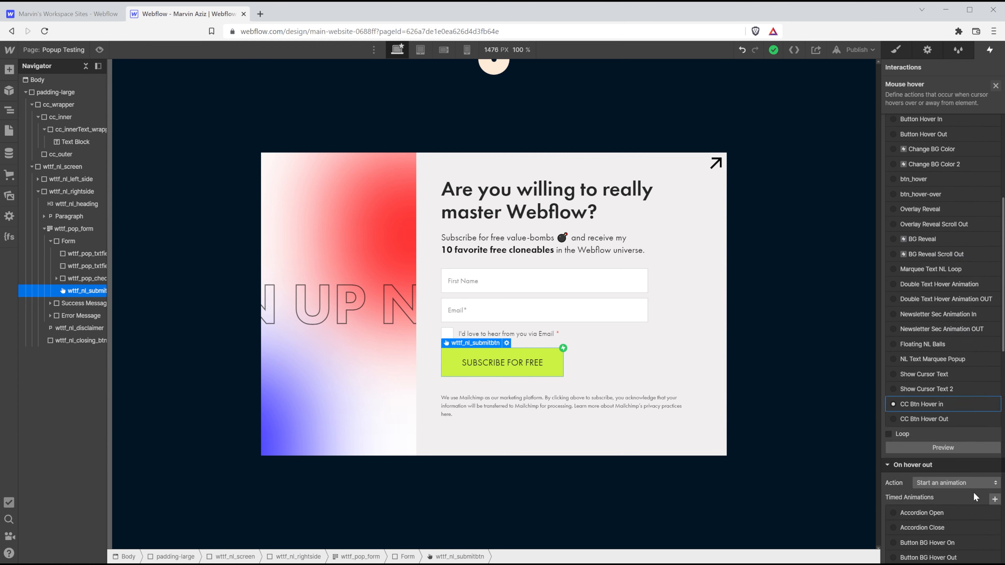
pyautogui.click(996, 86)
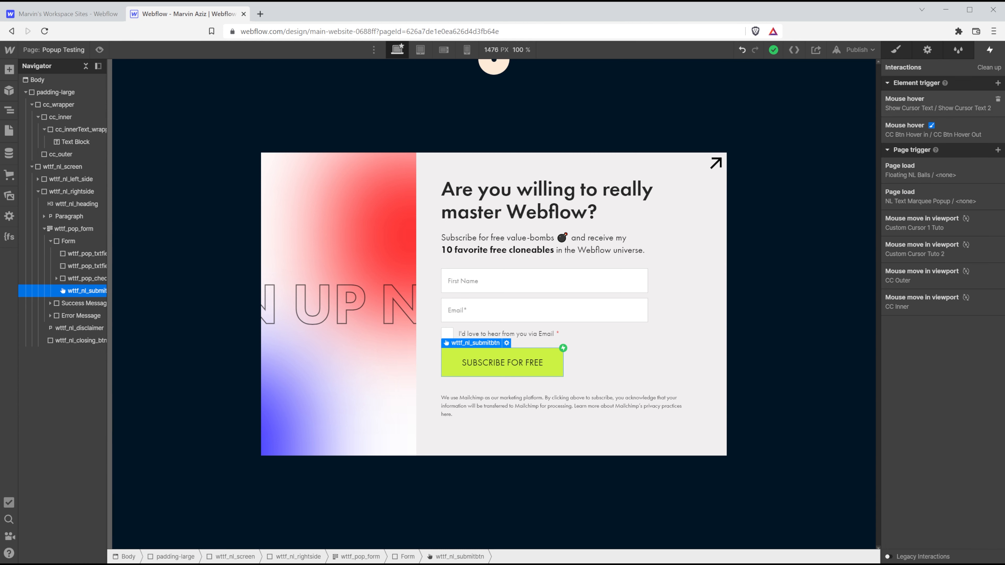
pyautogui.click(99, 49)
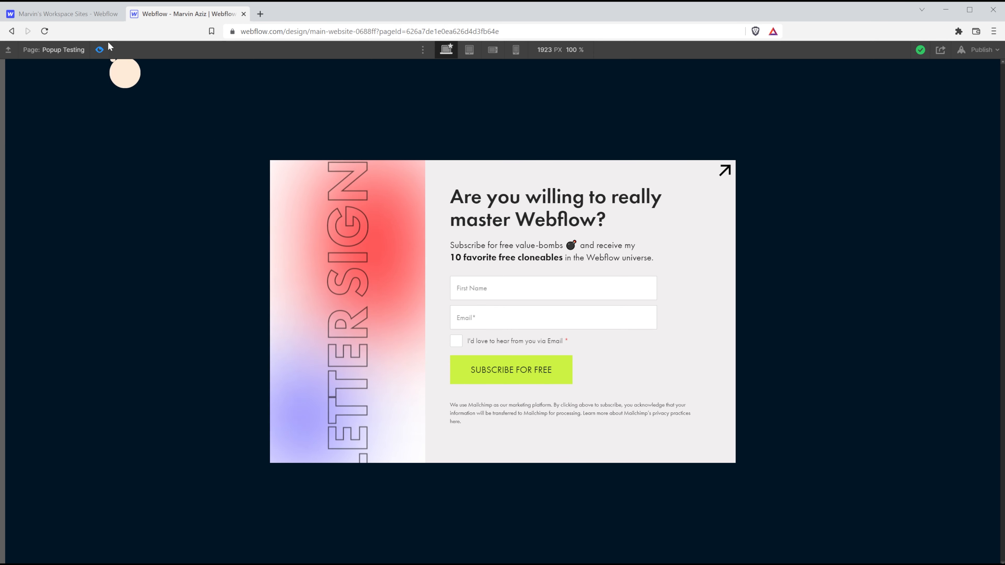
pyautogui.click(99, 50)
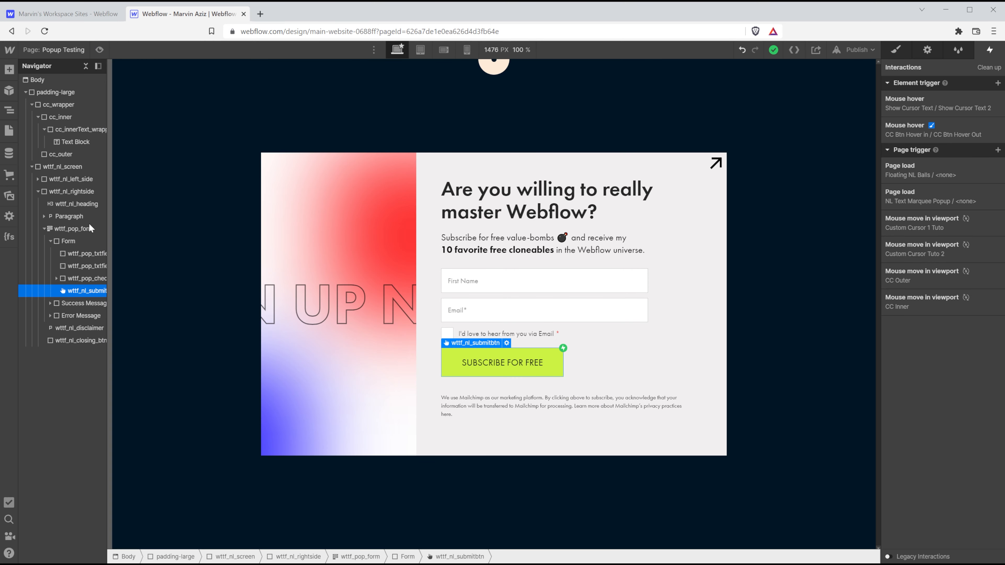
pyautogui.click(67, 105)
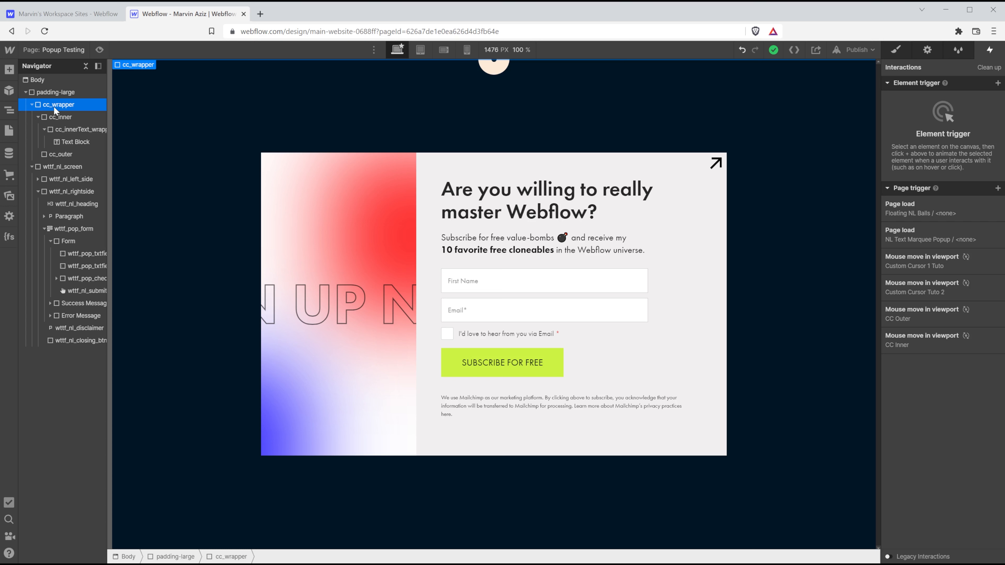
# Add an Embed element inside padding-large.
pyautogui.click(61, 92)
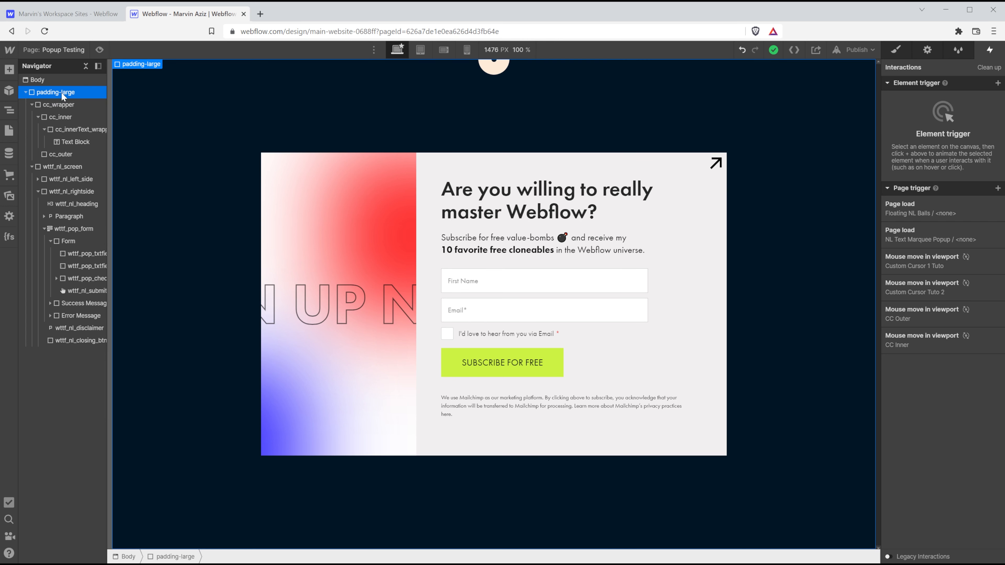
pyautogui.hotkey('ctrl', 'k')
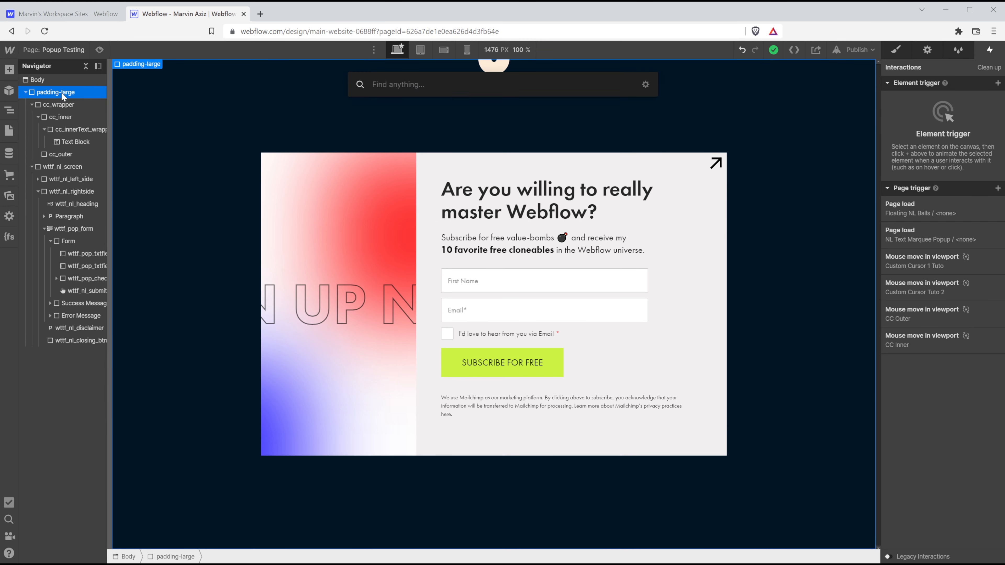
pyautogui.write('embe')
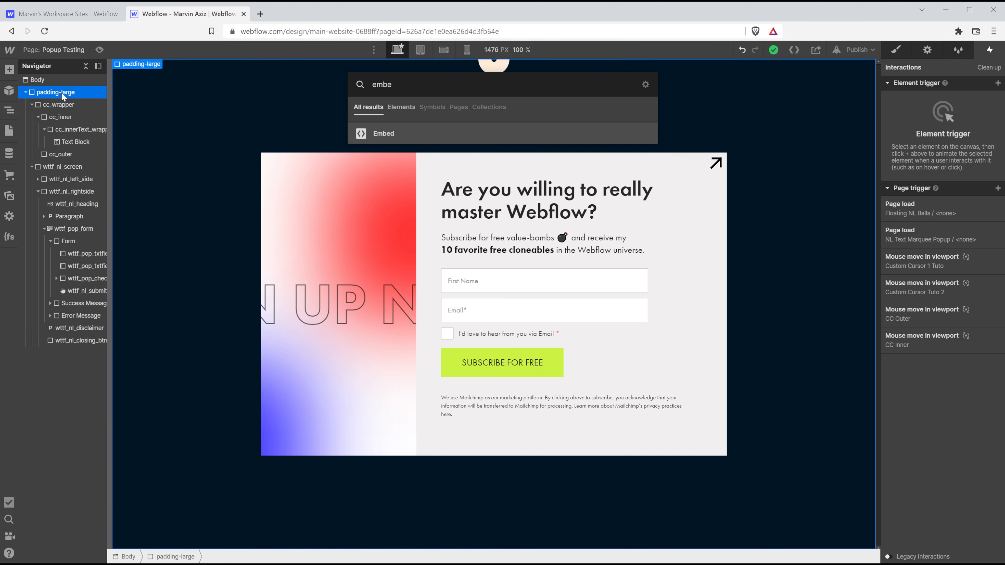
pyautogui.press('Return')
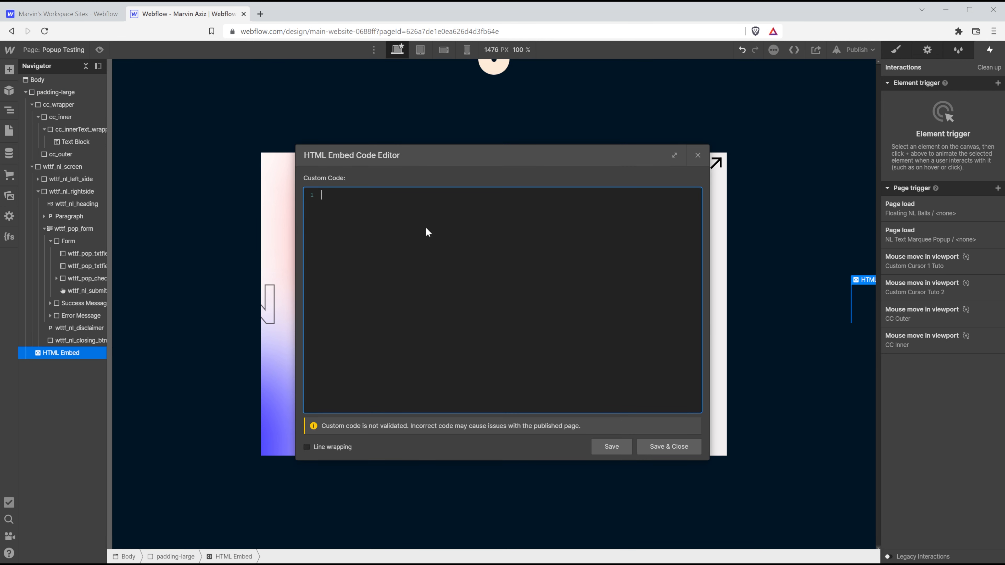
# Enter <style>.cc_wrapper{pointer-events:none;}</style> in the embed, save it, and preview the page.
pyautogui.write('<style>  ')
pyautogui.write('<')
pyautogui.write('/')
pyautogui.write('.')
pyautogui.write('cc-')
pyautogui.press('BackSpace')
pyautogui.write('_wrapper [')
pyautogui.press('BackSpace')
pyautogui.write('{}')
pyautogui.press('Return')
pyautogui.press('Return')
pyautogui.write('pointer-events:none;')
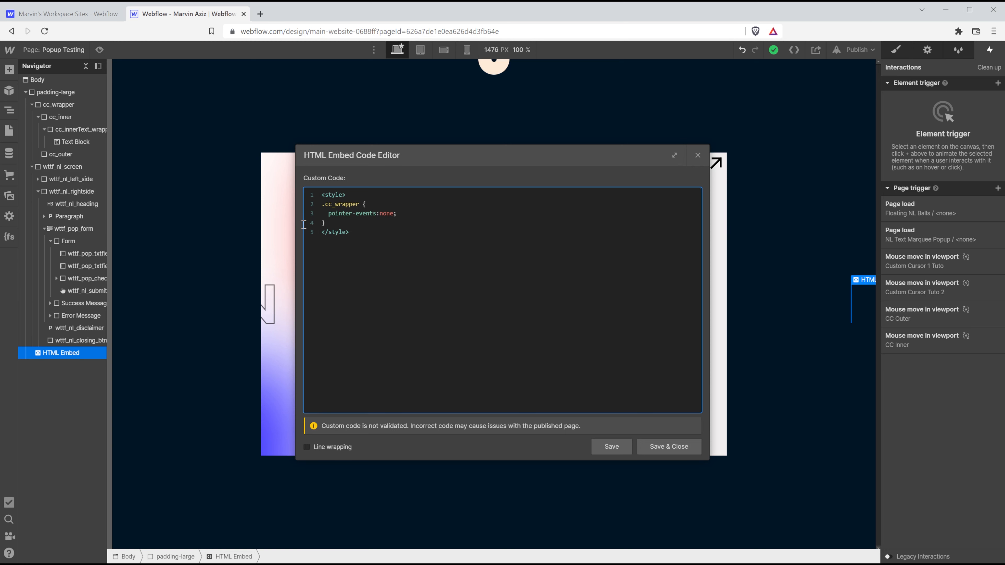
pyautogui.click(669, 447)
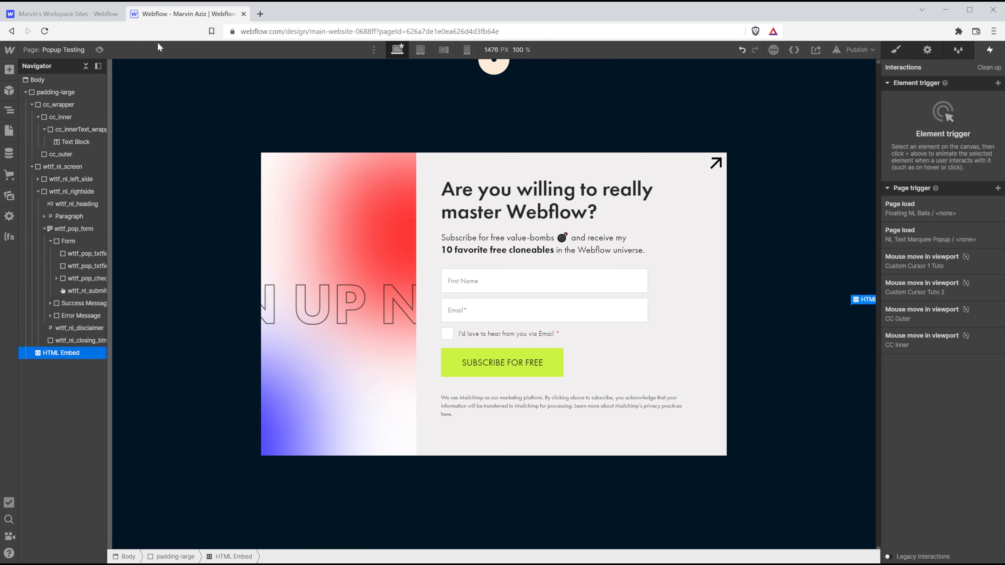
pyautogui.click(100, 50)
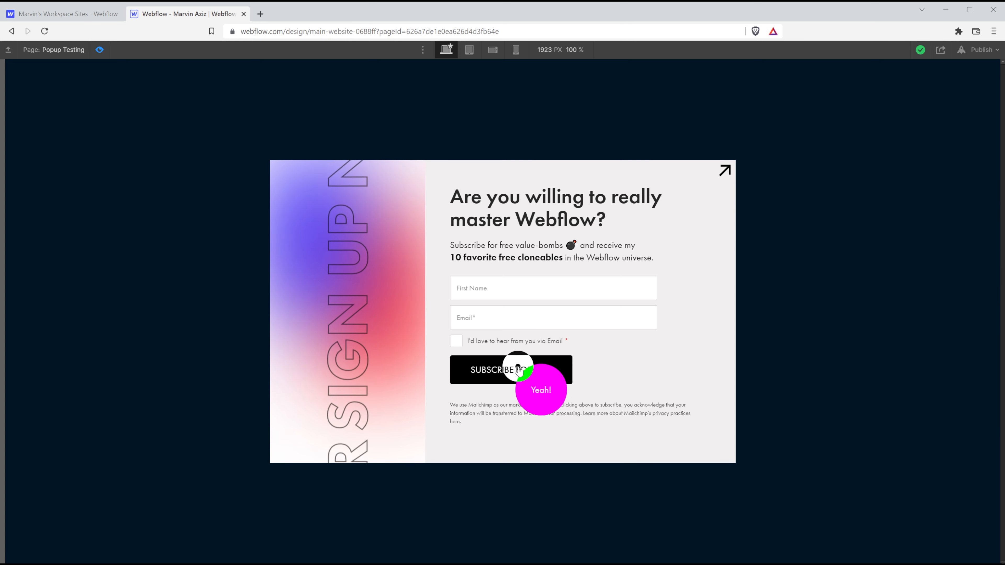
# In preview, click the First Name field and tick the email opt-in checkbox to confirm they work.
pyautogui.click(507, 289)
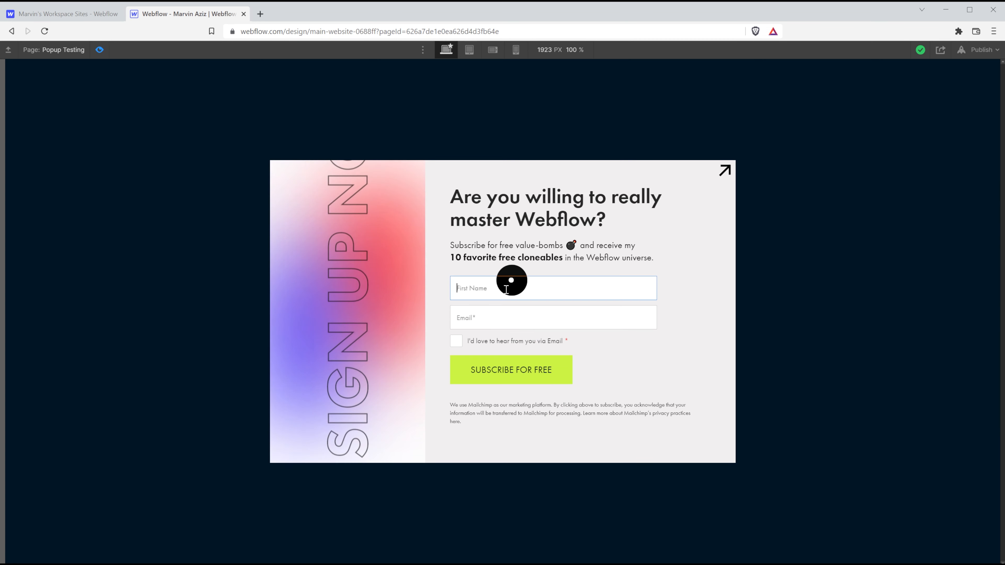
pyautogui.click(424, 290)
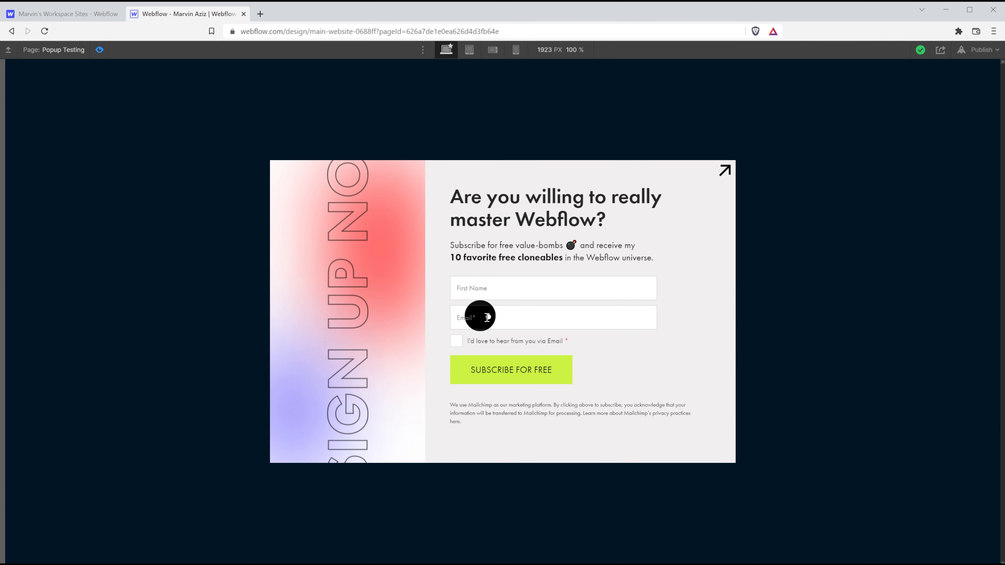
pyautogui.click(456, 341)
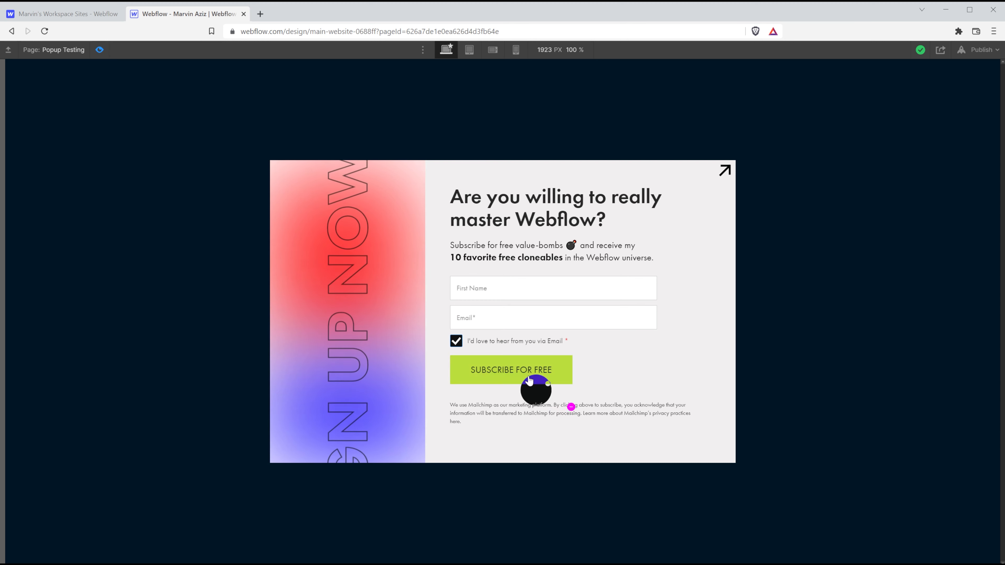